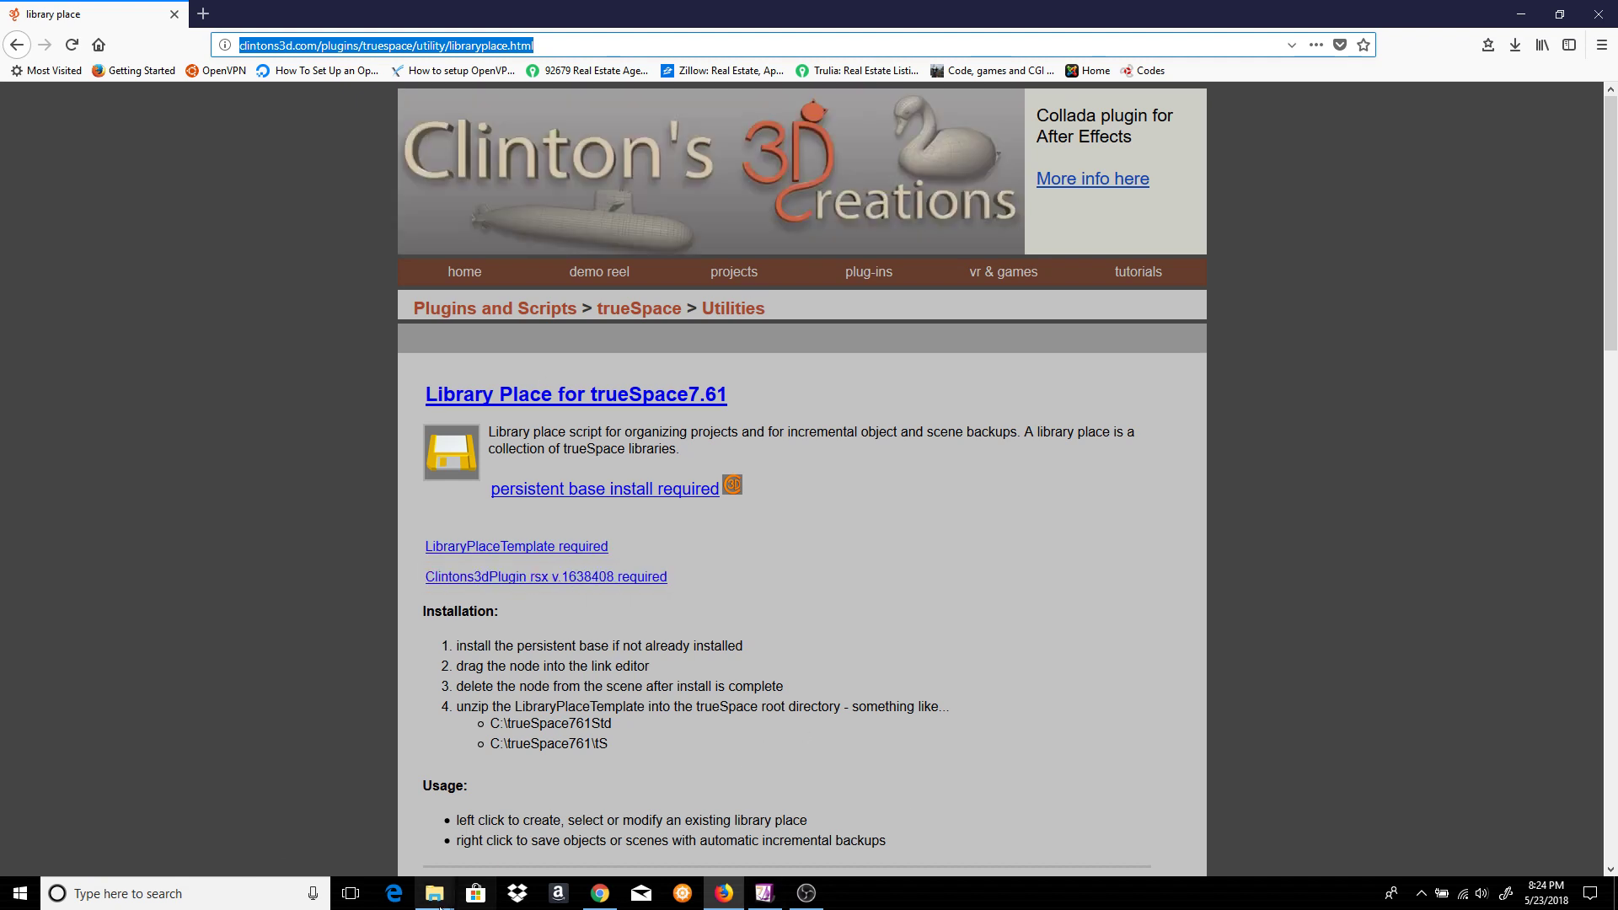
Extract LibraryPlaceTemplate.zip from the ts_downloaded folder in File Explorer to its default destination.
{"action": "left_click", "coordinate": [1519, 17]}
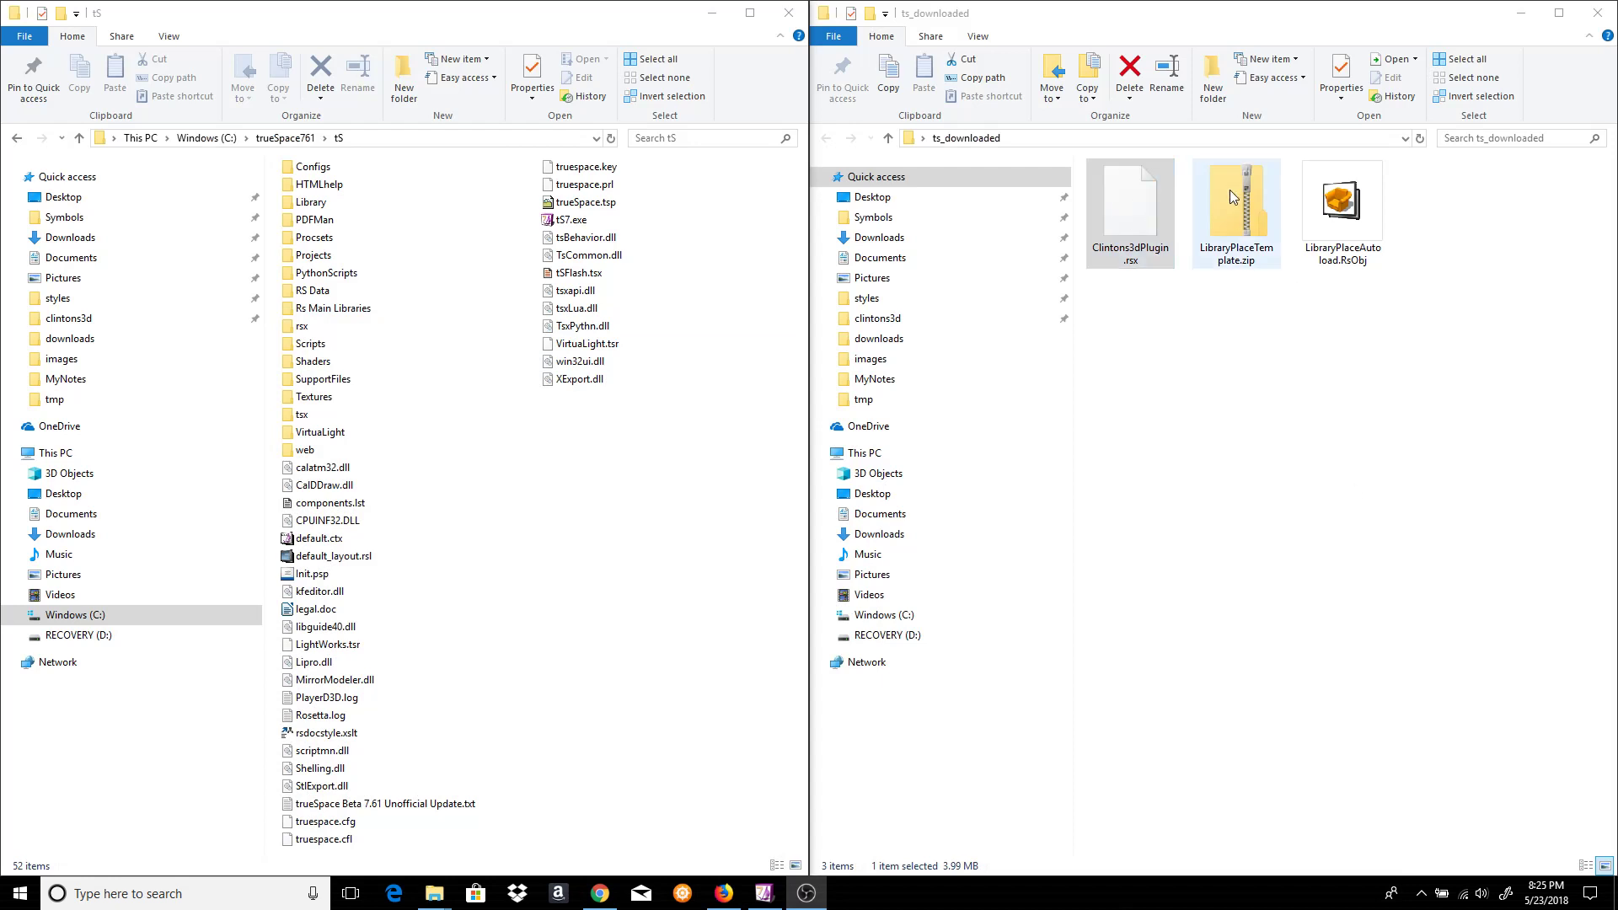
{"action": "left_click", "coordinate": [1366, 205]}
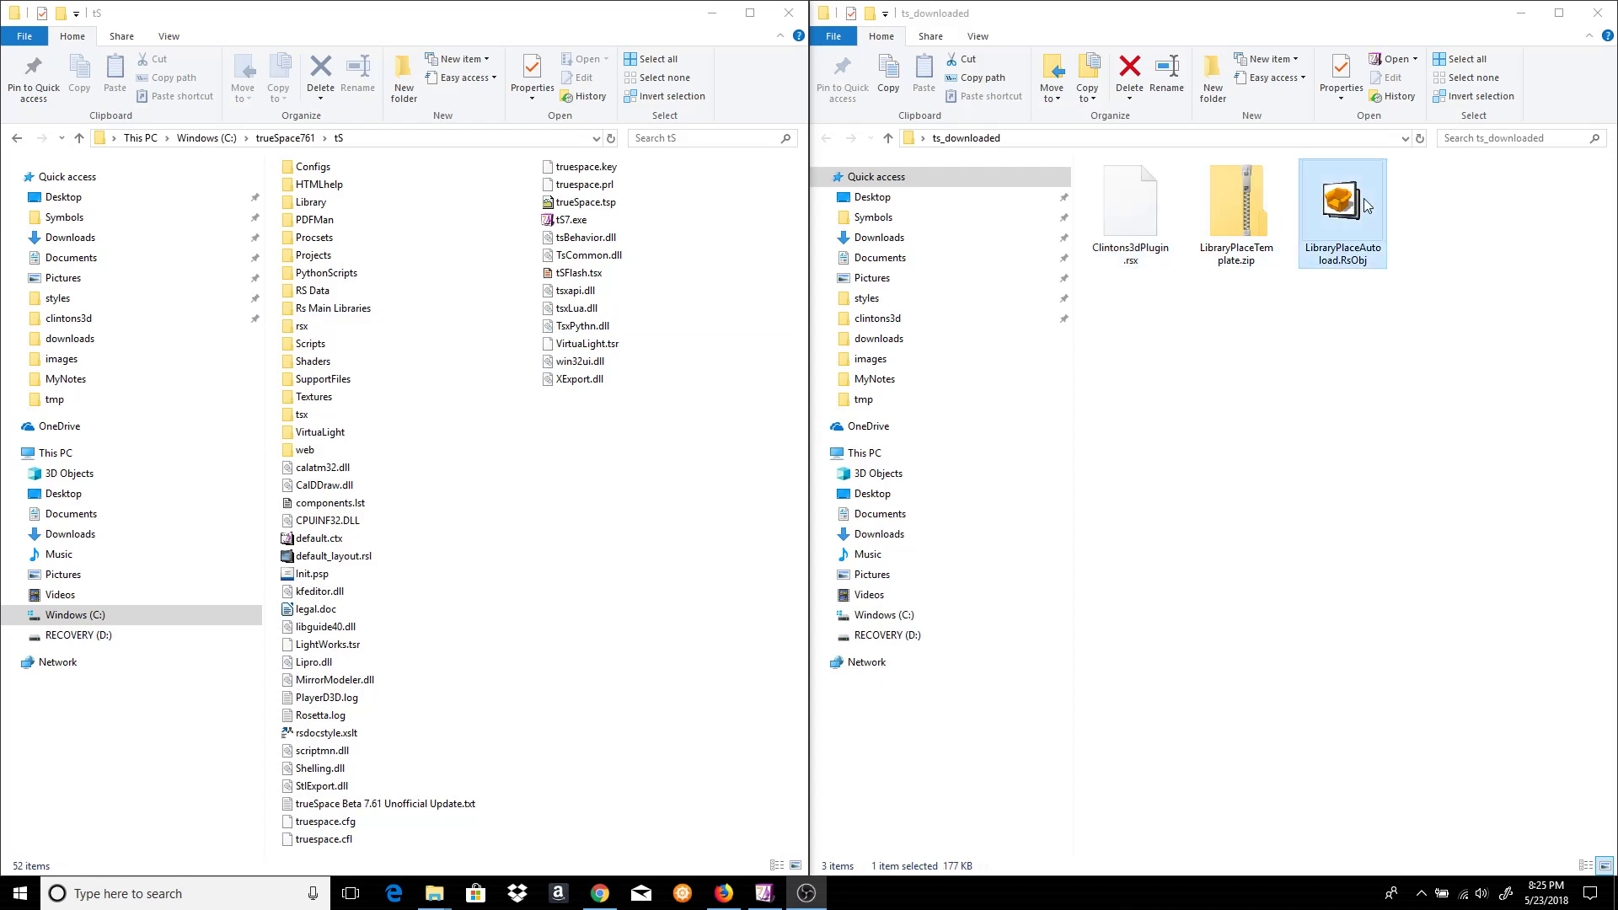
{"action": "left_click", "coordinate": [1236, 195]}
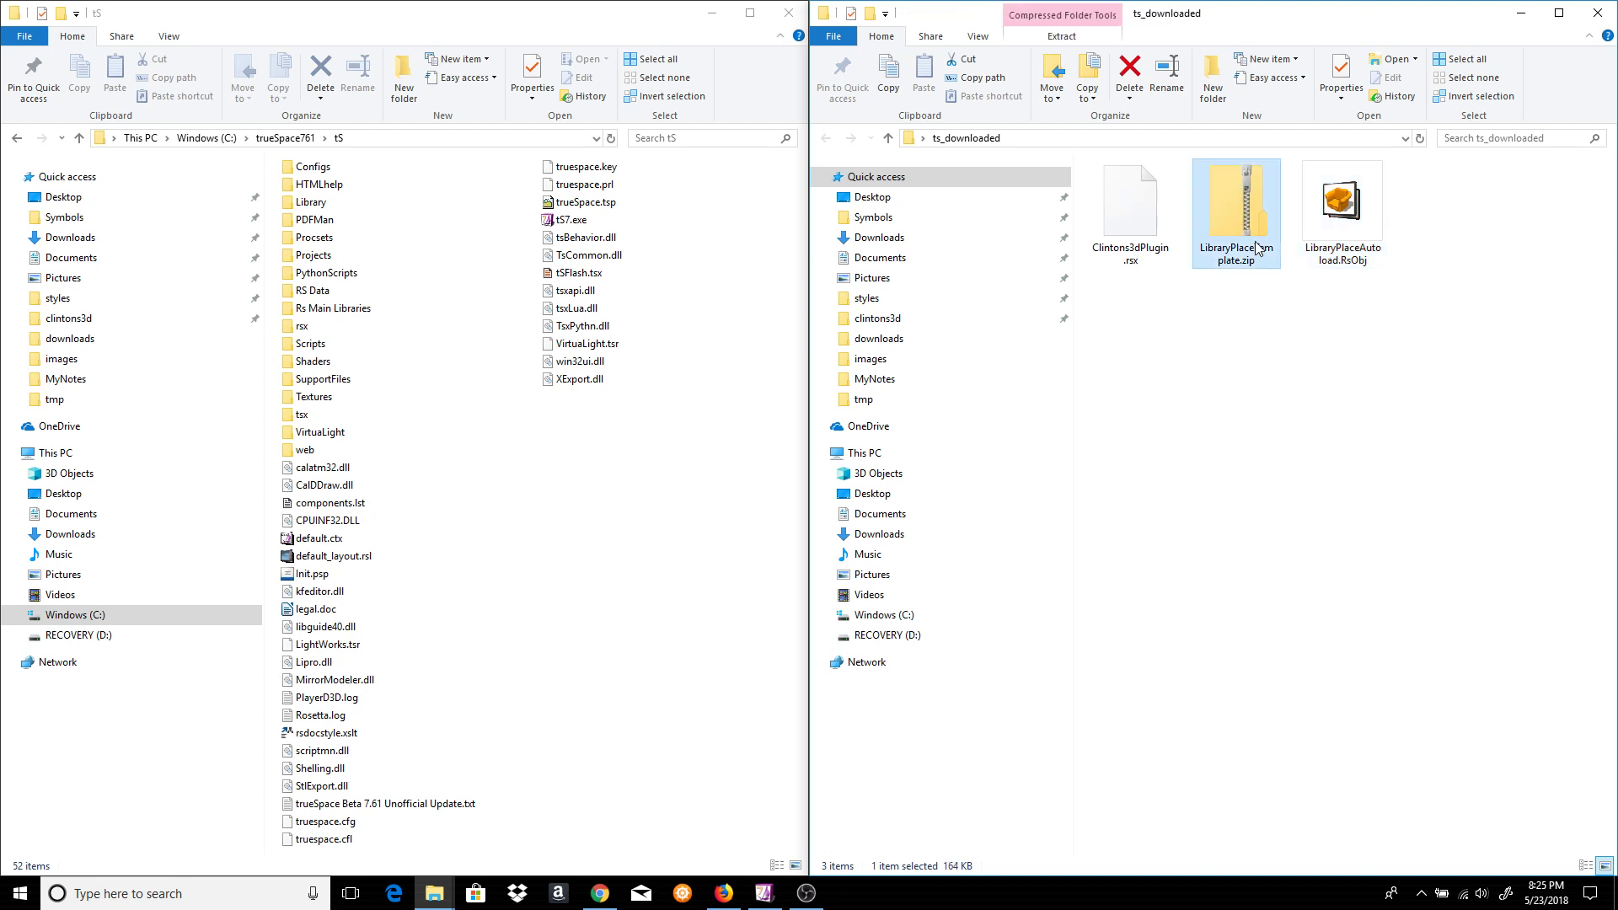
{"action": "double_click", "coordinate": [1247, 199]}
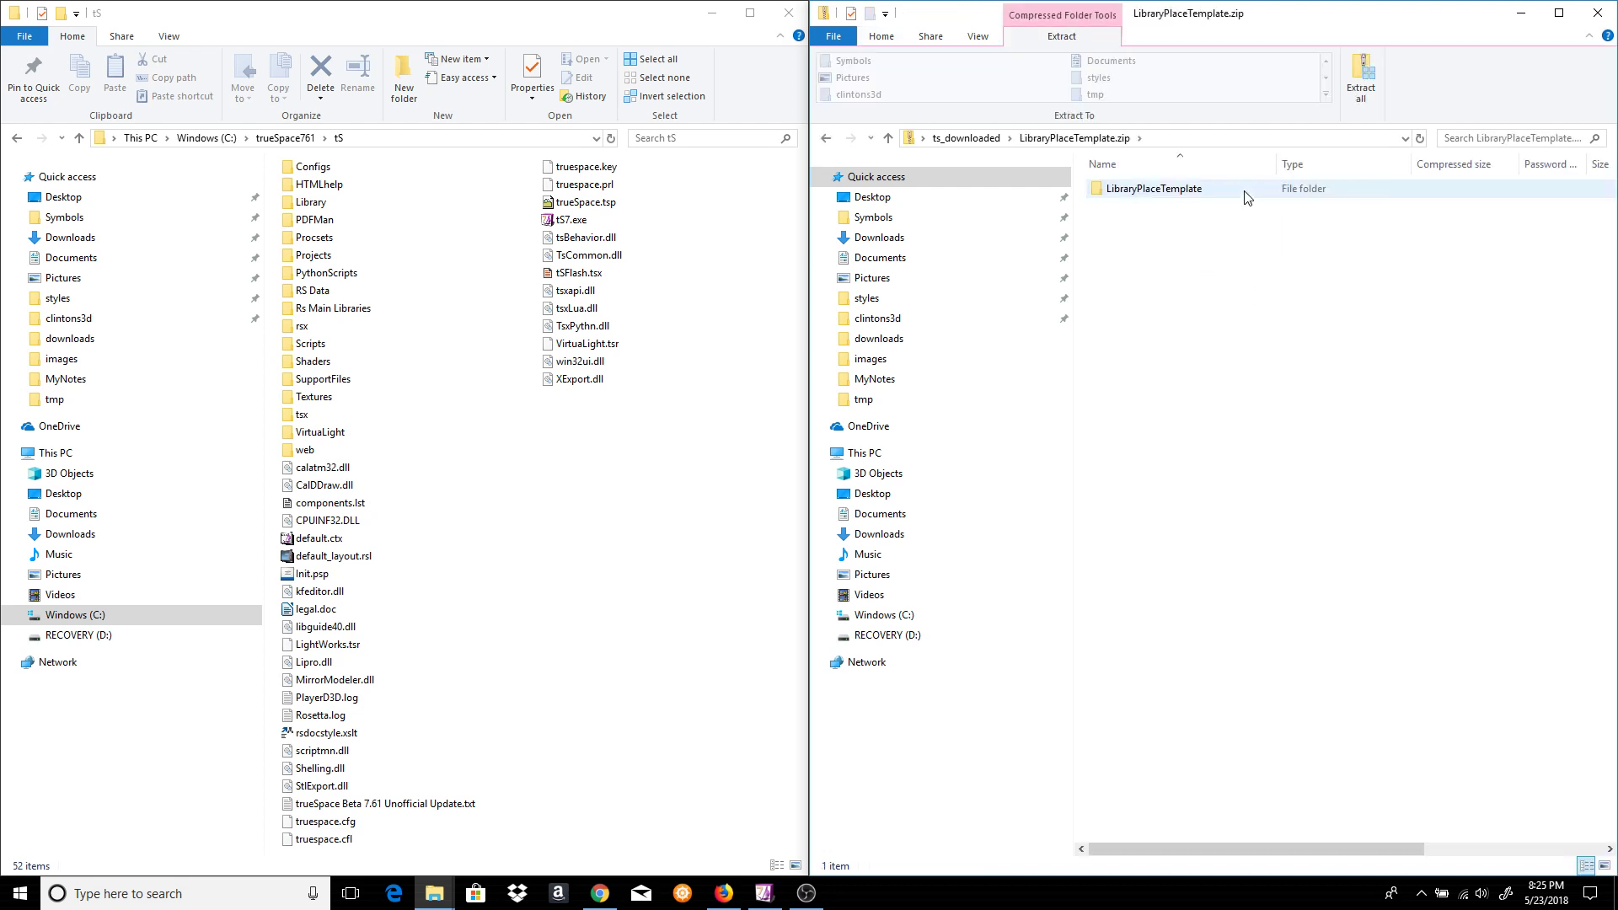
{"action": "left_click", "coordinate": [1360, 76]}
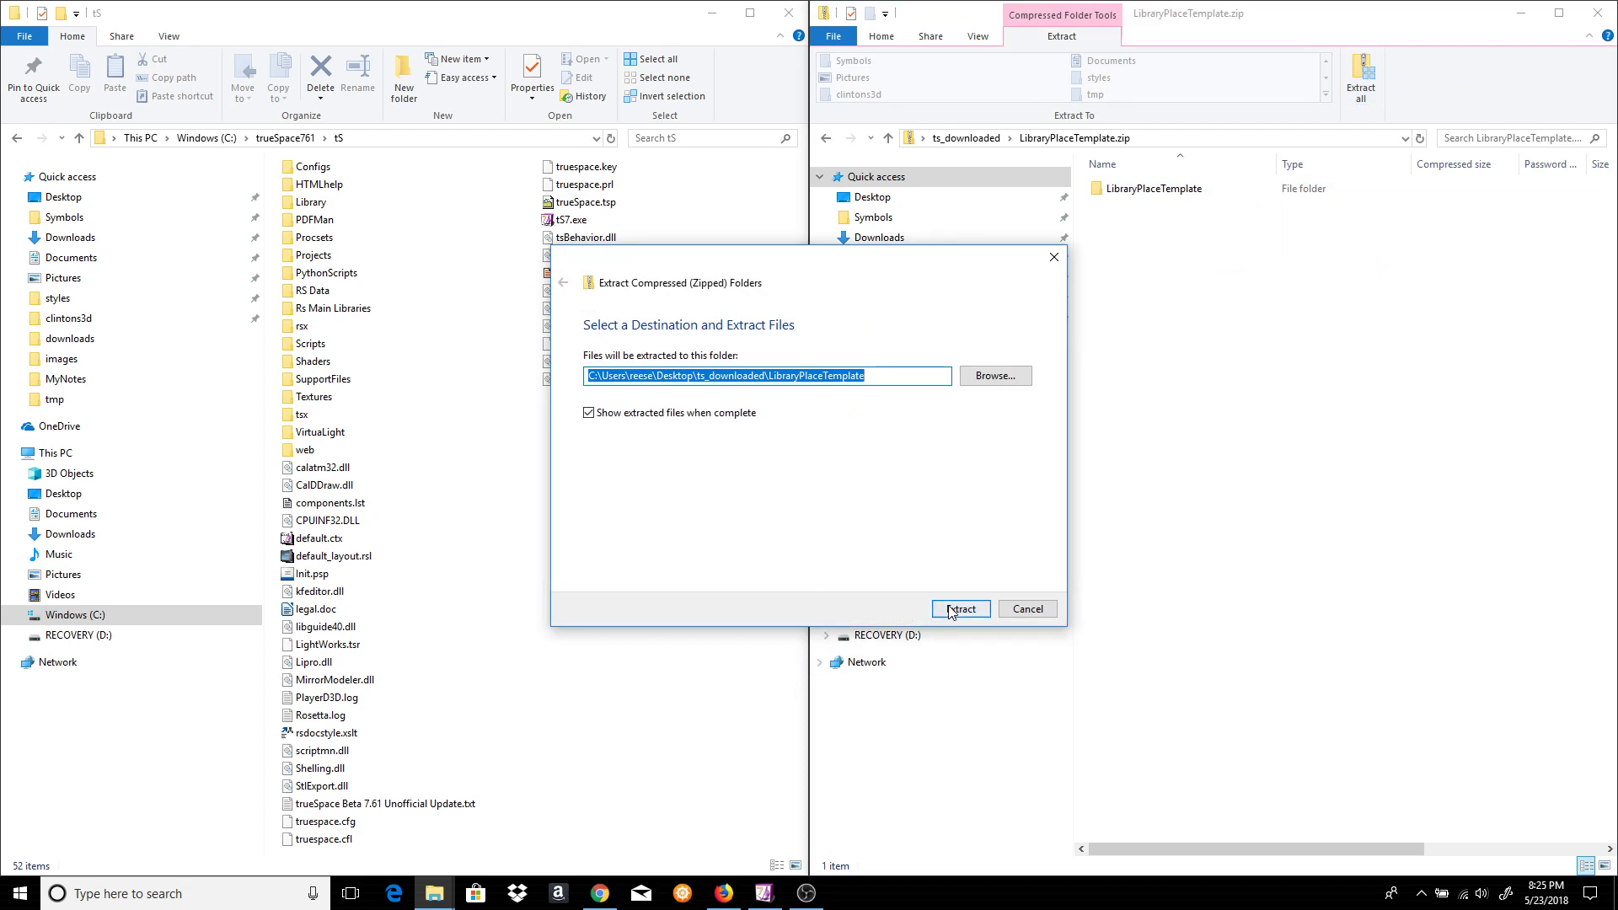
{"action": "left_click", "coordinate": [953, 609]}
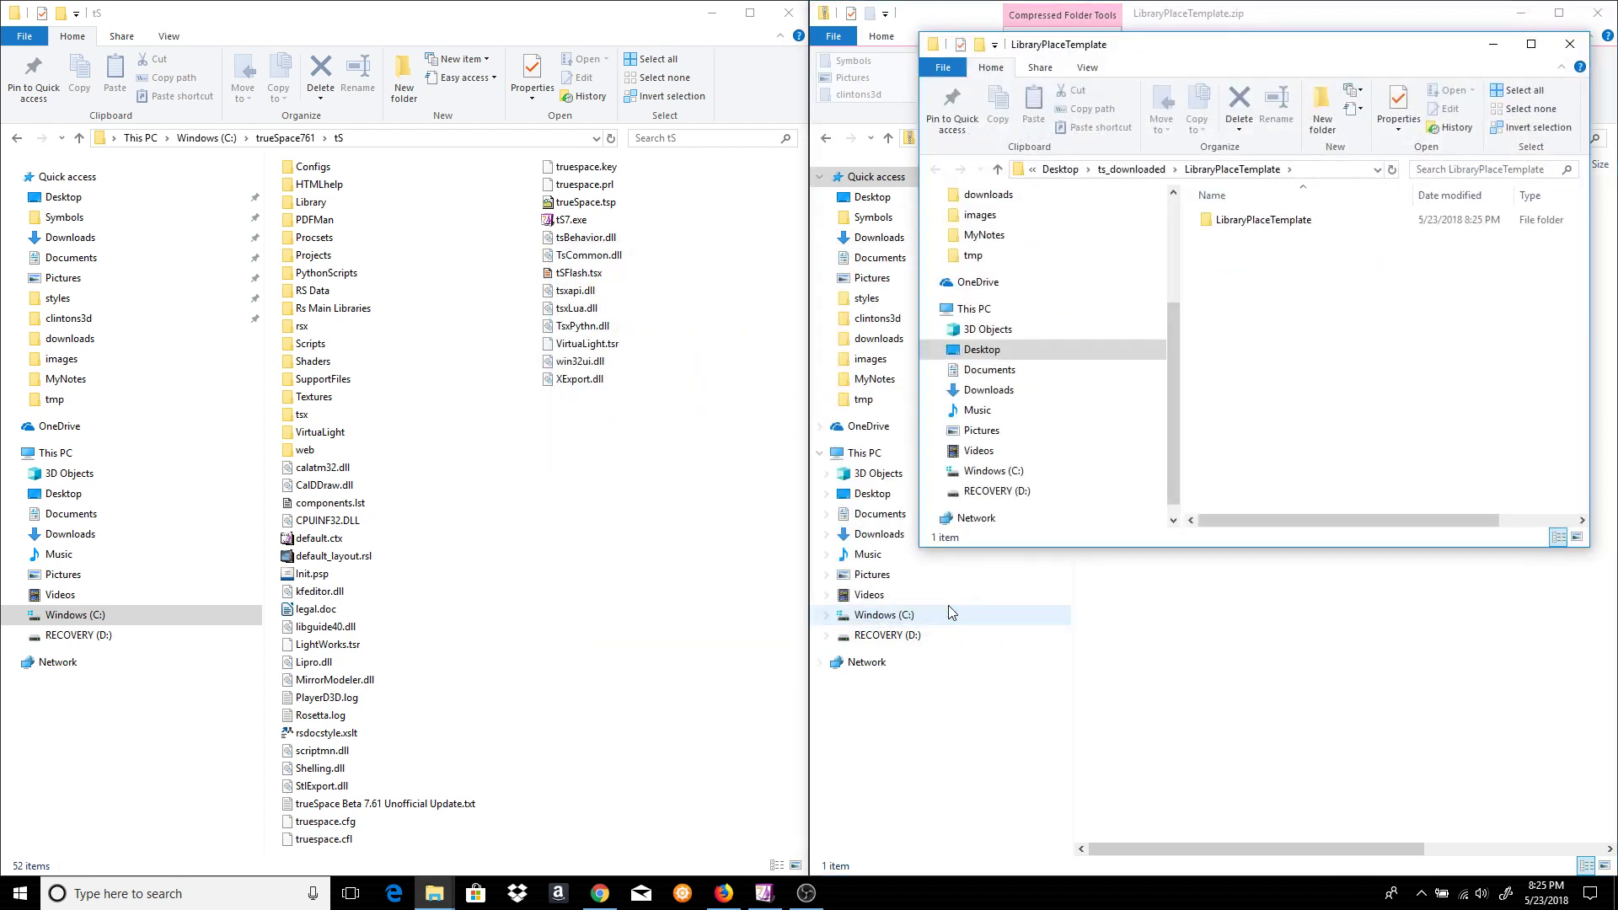
Move the extracted LibraryPlaceTemplate folder into C:\trueSpace761\tS and close the emptied folder's window.
{"action": "left_click", "coordinate": [1259, 222]}
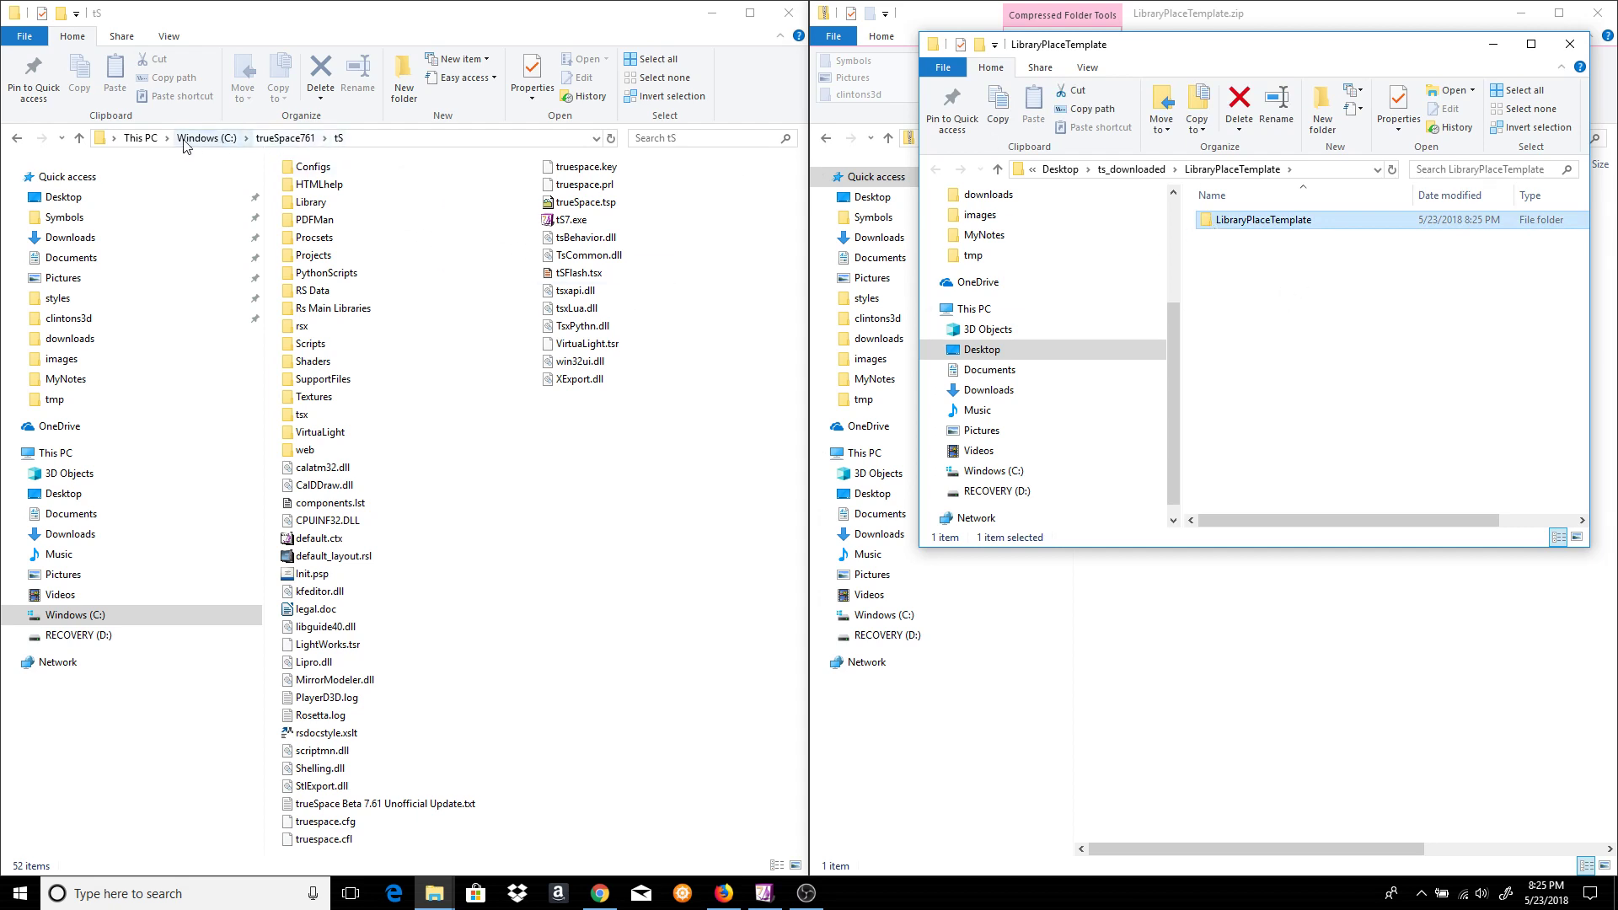
{"action": "left_click_drag", "start_coordinate": [1210, 221], "coordinate": [604, 533]}
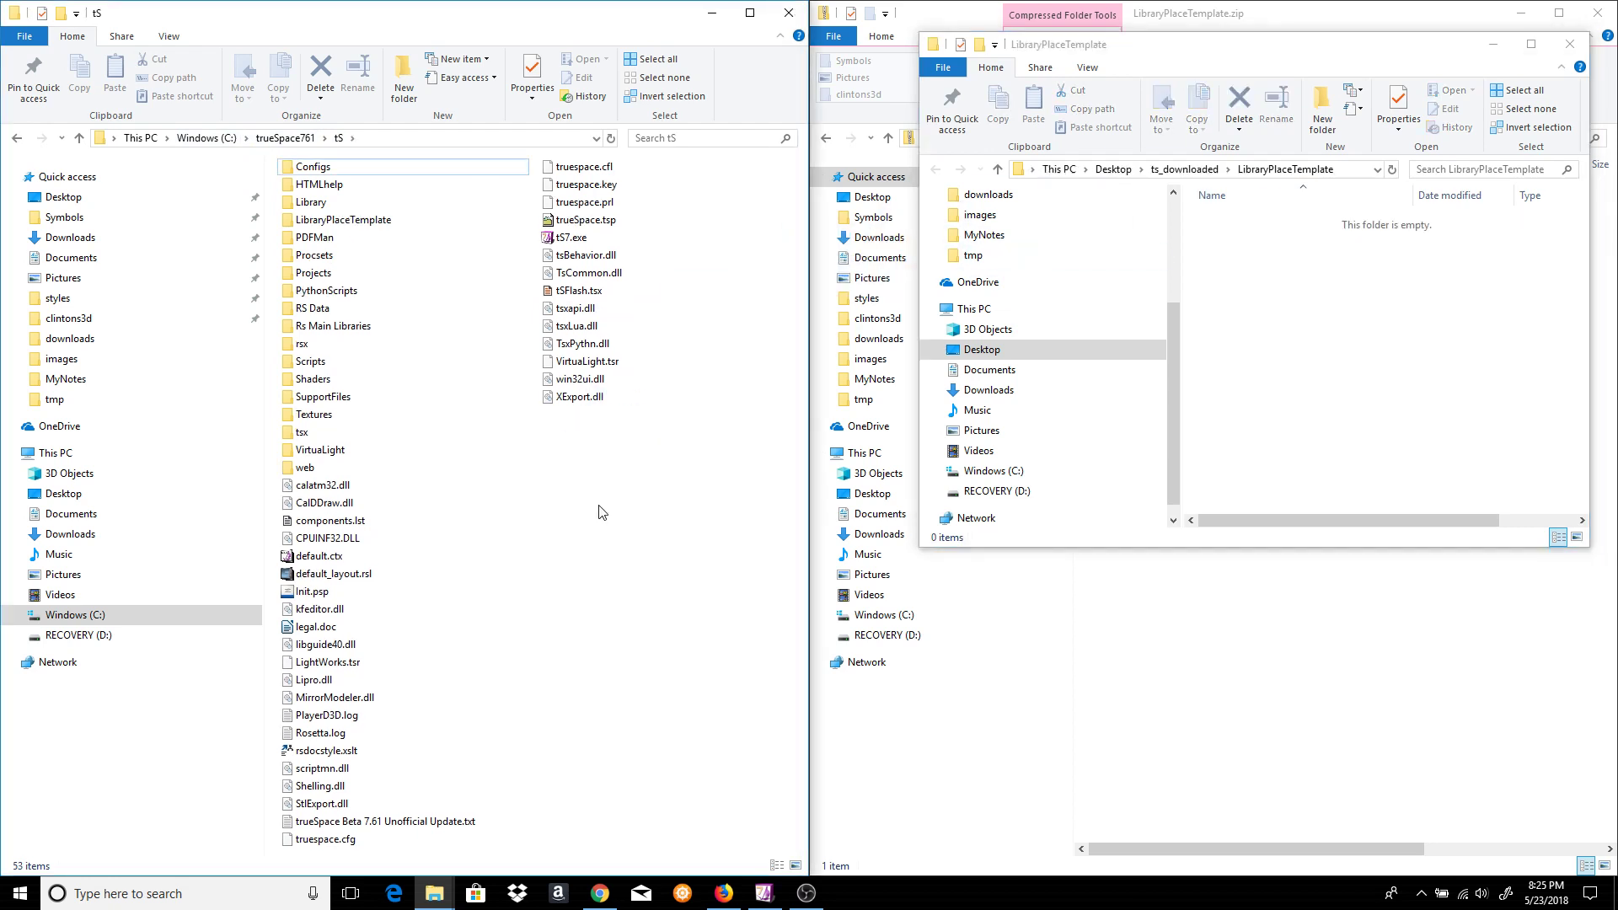
{"action": "left_click", "coordinate": [315, 329]}
{"action": "left_click", "coordinate": [365, 222]}
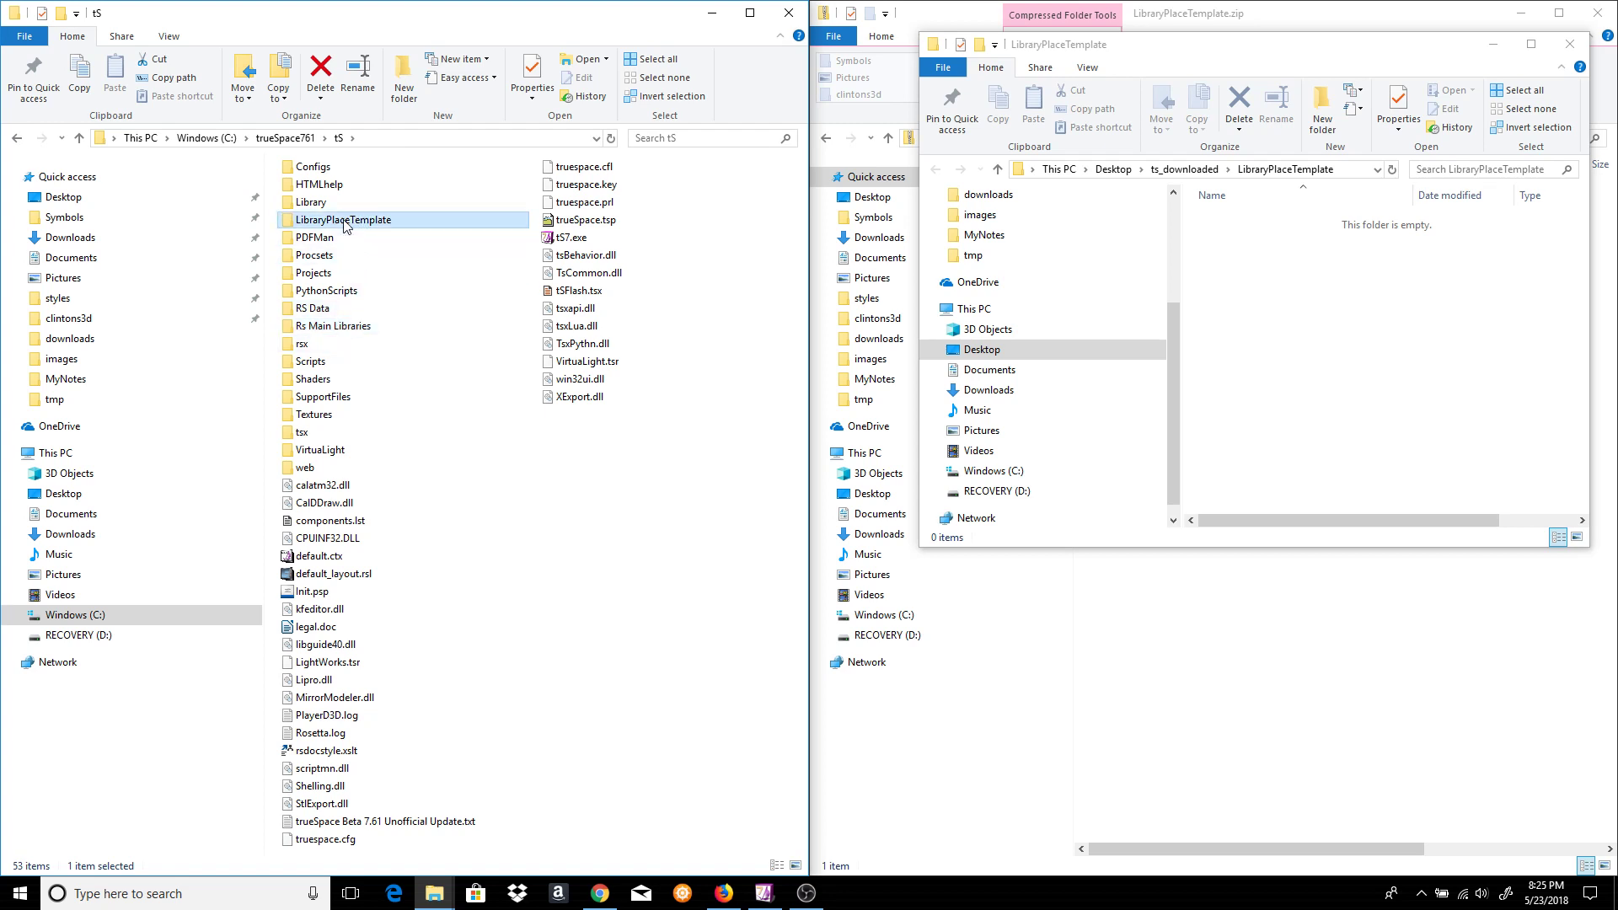
{"action": "left_click", "coordinate": [1569, 44]}
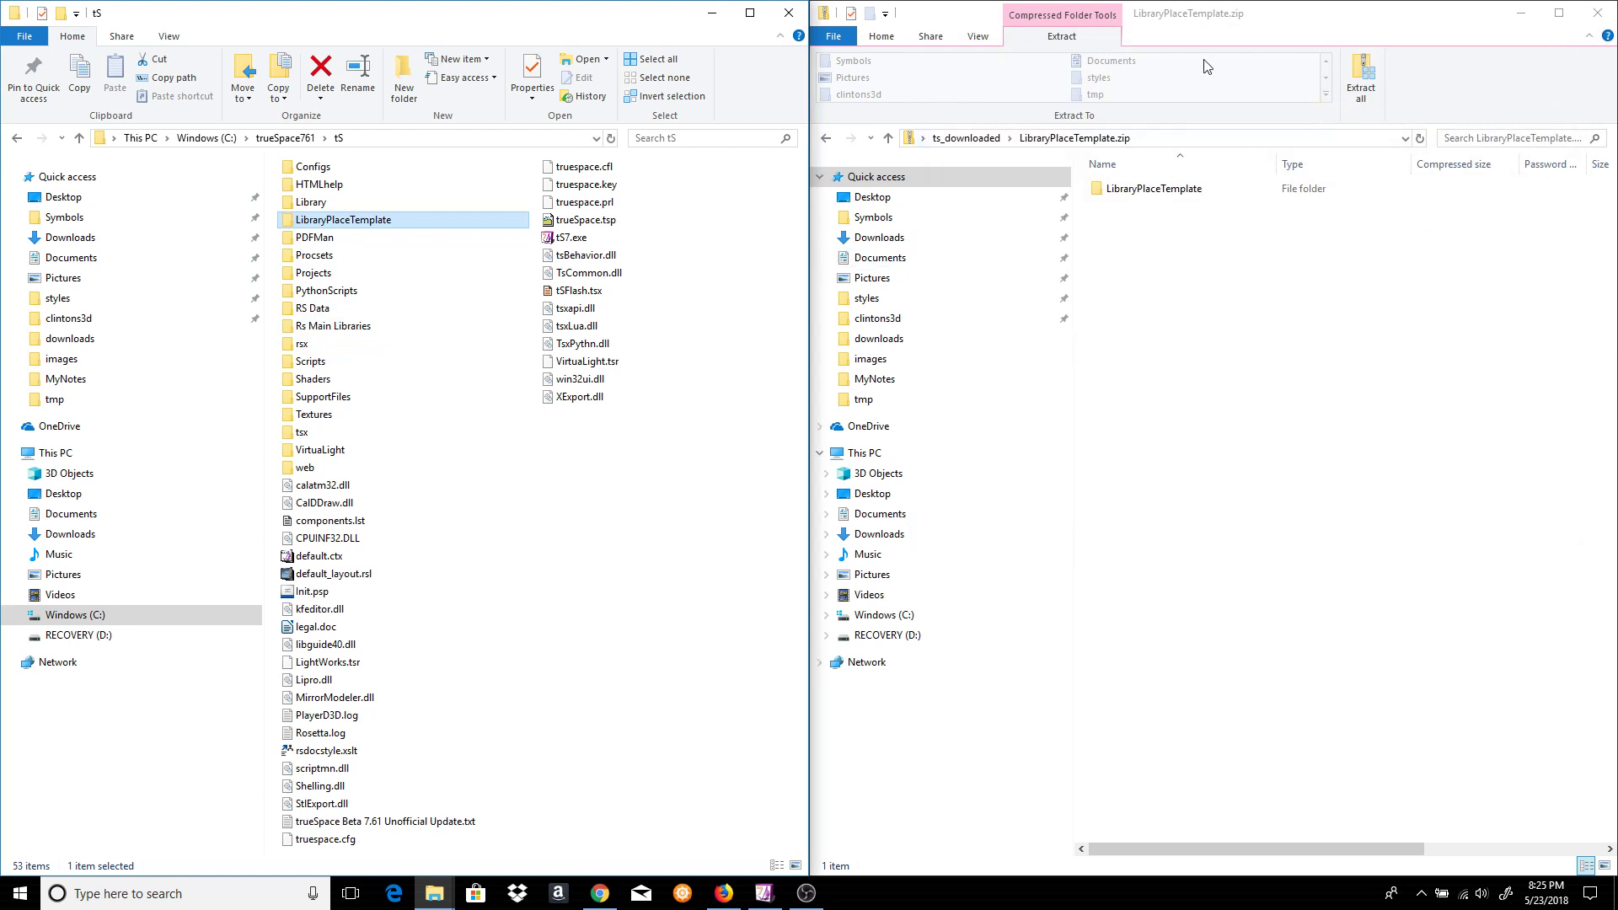
Load LibraryPlaceAutoload.RsObj from the ts_downloaded folder into trueSpace's link editor to install the Library Place script.
{"action": "left_click", "coordinate": [888, 138]}
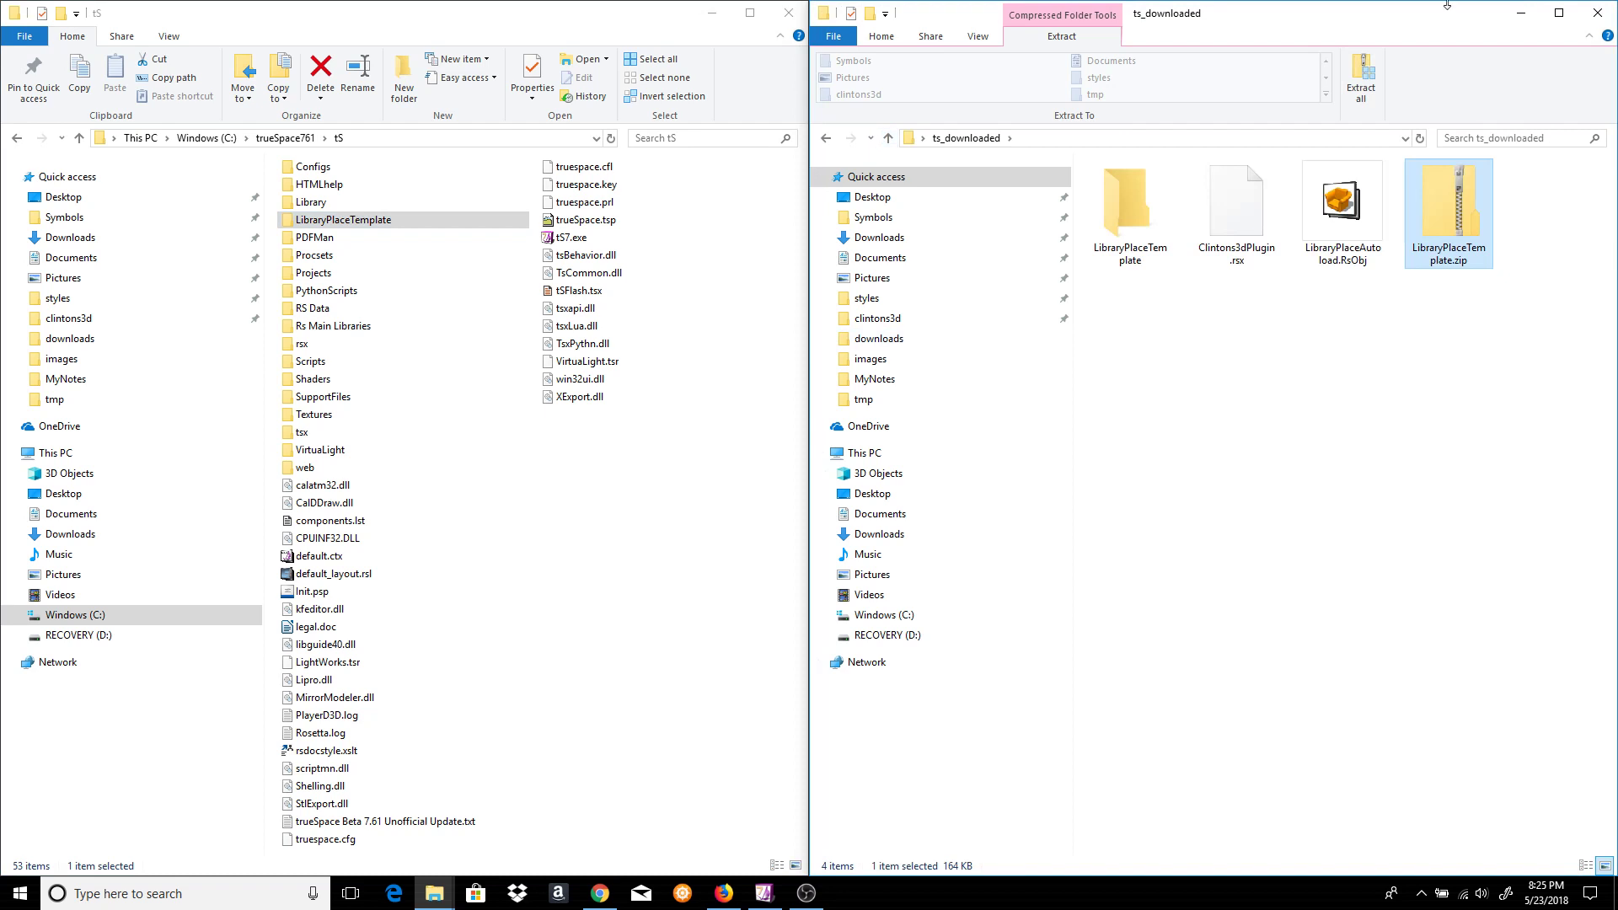
{"action": "mouse_move", "coordinate": [767, 894]}
{"action": "left_click", "coordinate": [789, 15]}
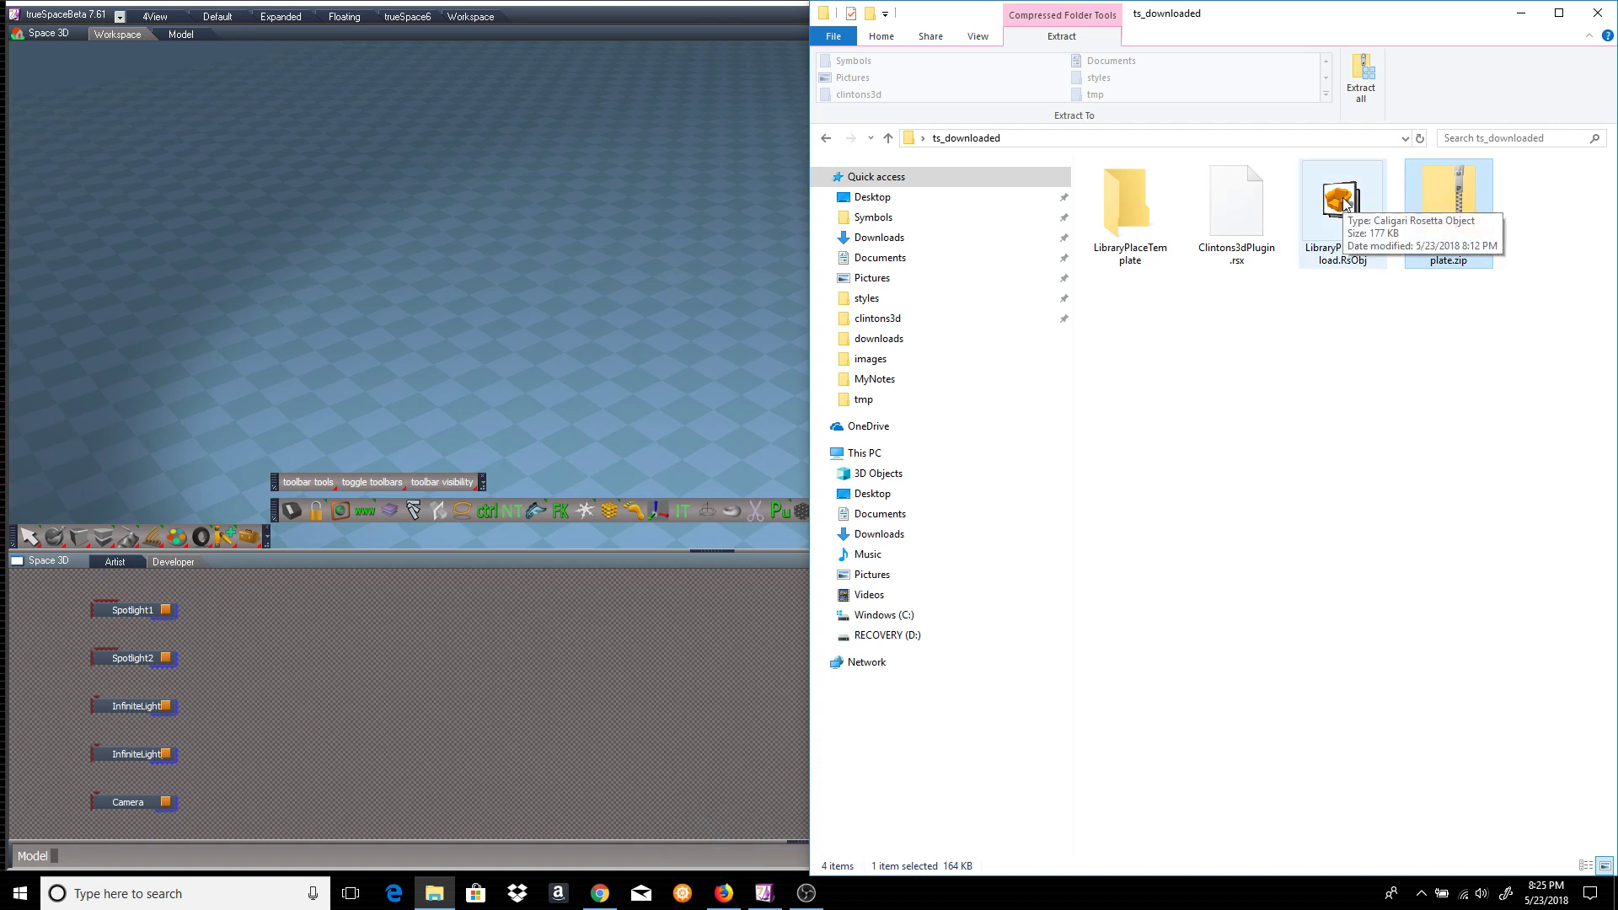
{"action": "left_click_drag", "start_coordinate": [1345, 202], "coordinate": [541, 681]}
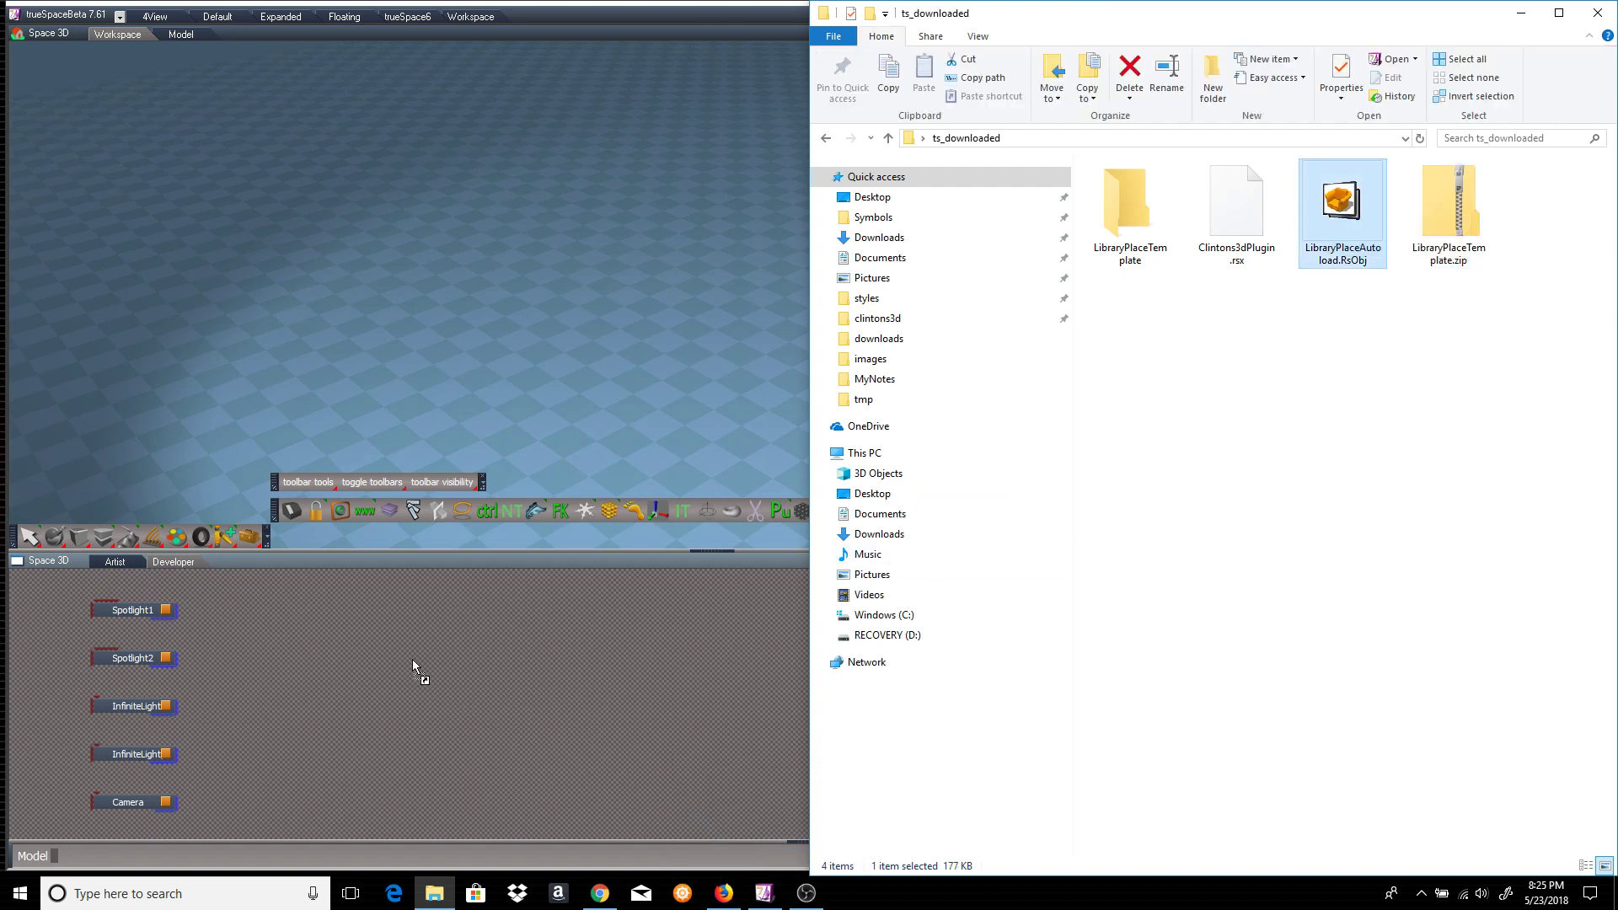
{"action": "left_click_drag", "start_coordinate": [349, 650], "coordinate": [349, 650]}
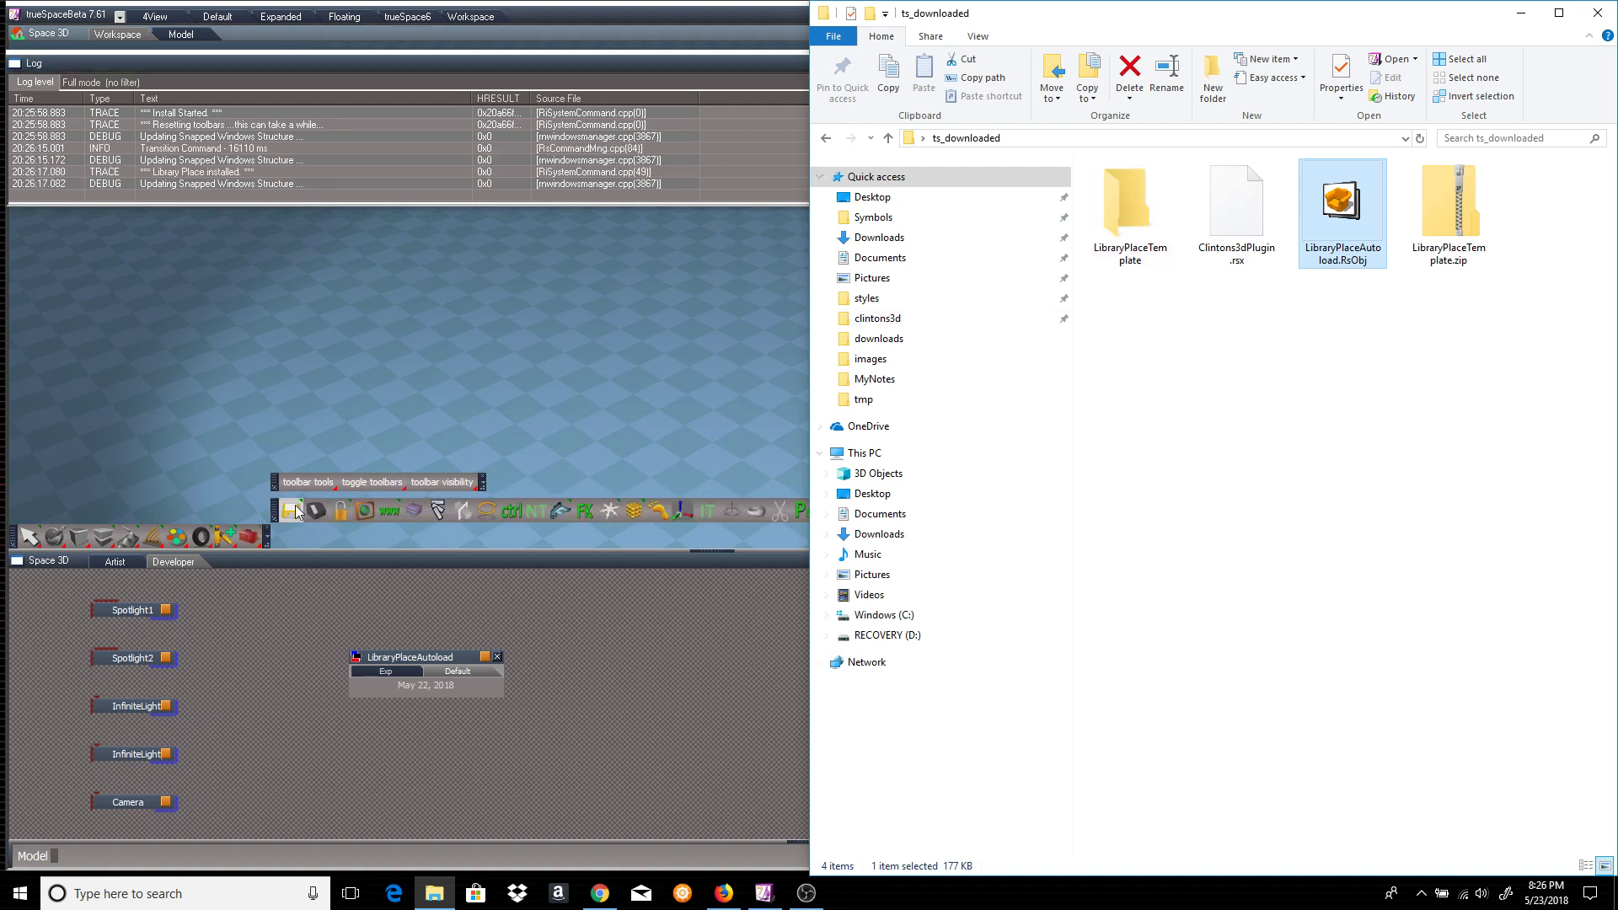
Delete the LibraryPlaceAutoload node from the scene and close the log window.
{"action": "left_click", "coordinate": [612, 645]}
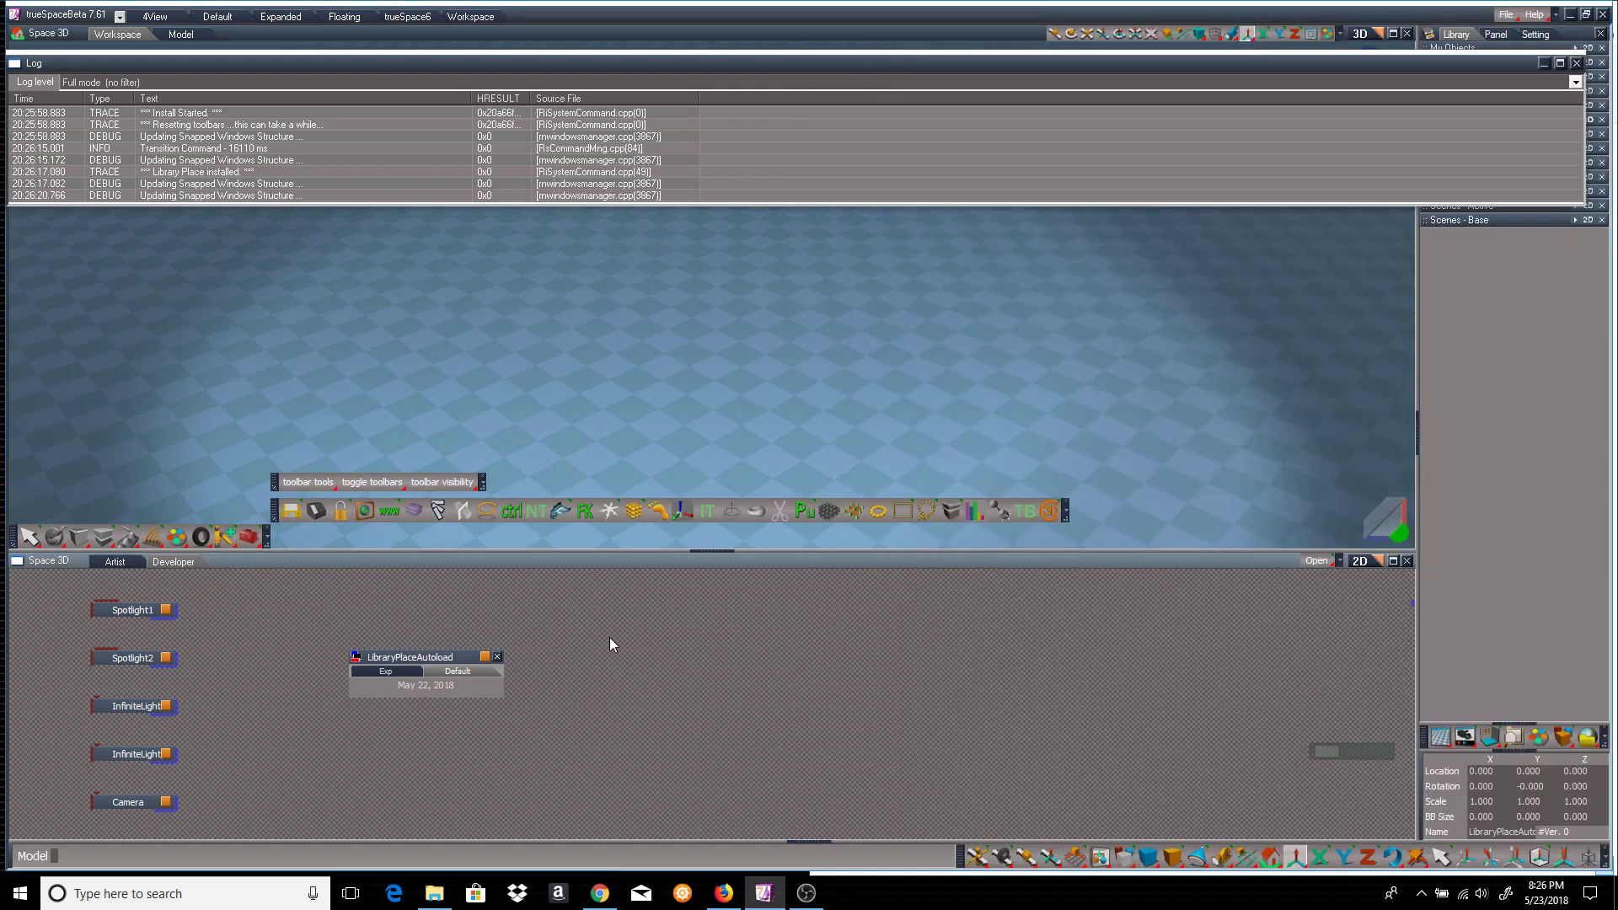
{"action": "left_click", "coordinate": [497, 658]}
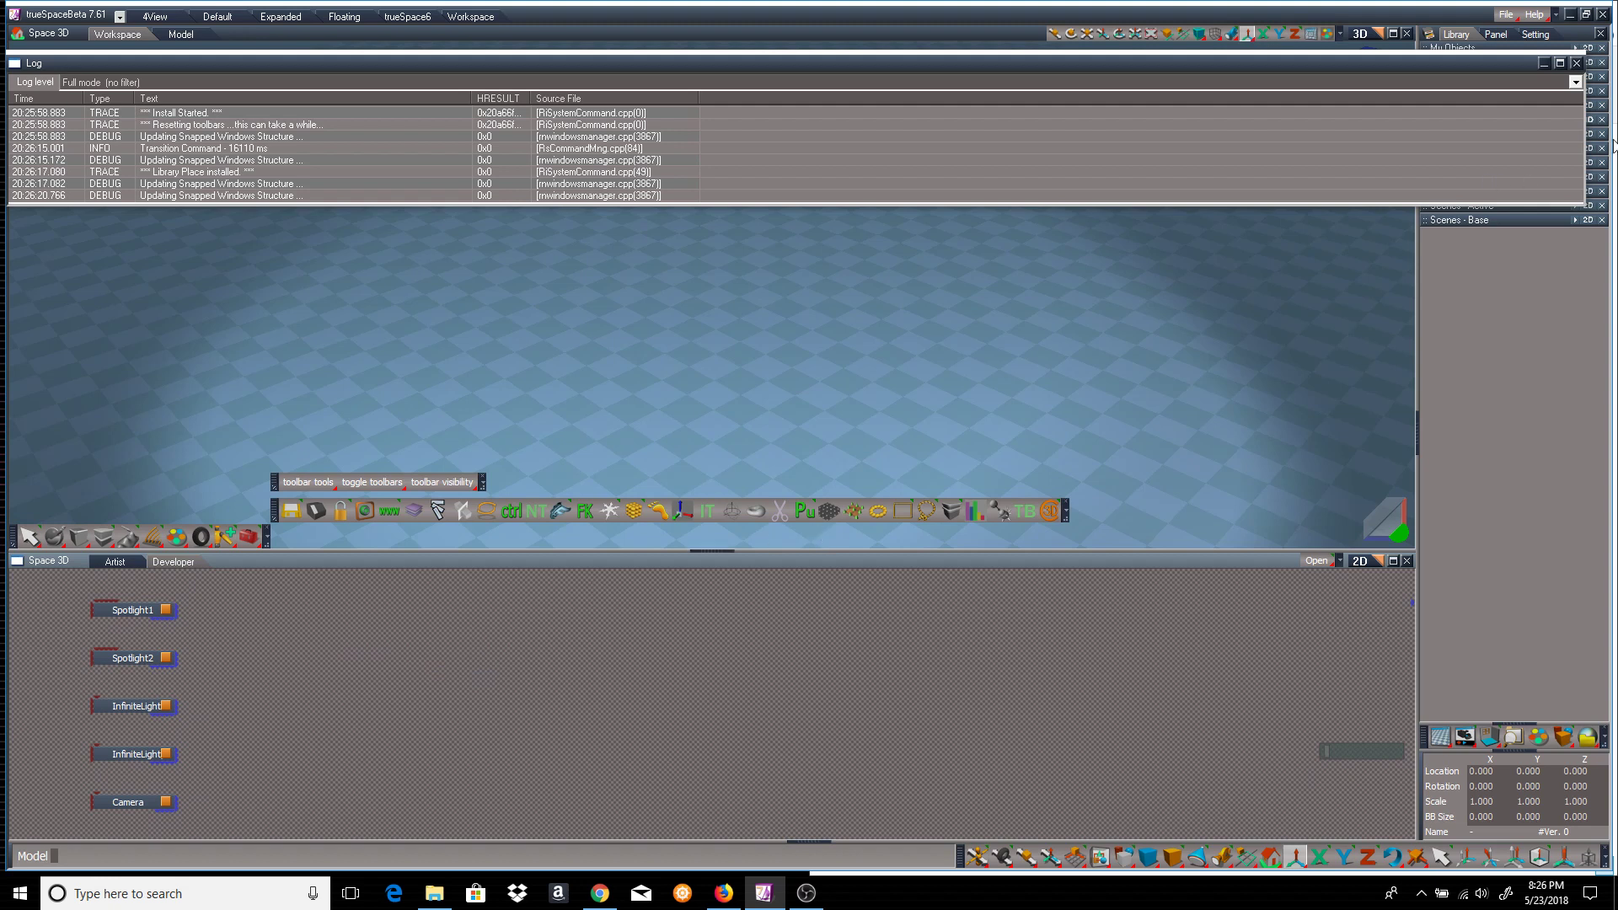
{"action": "left_click", "coordinate": [1576, 64]}
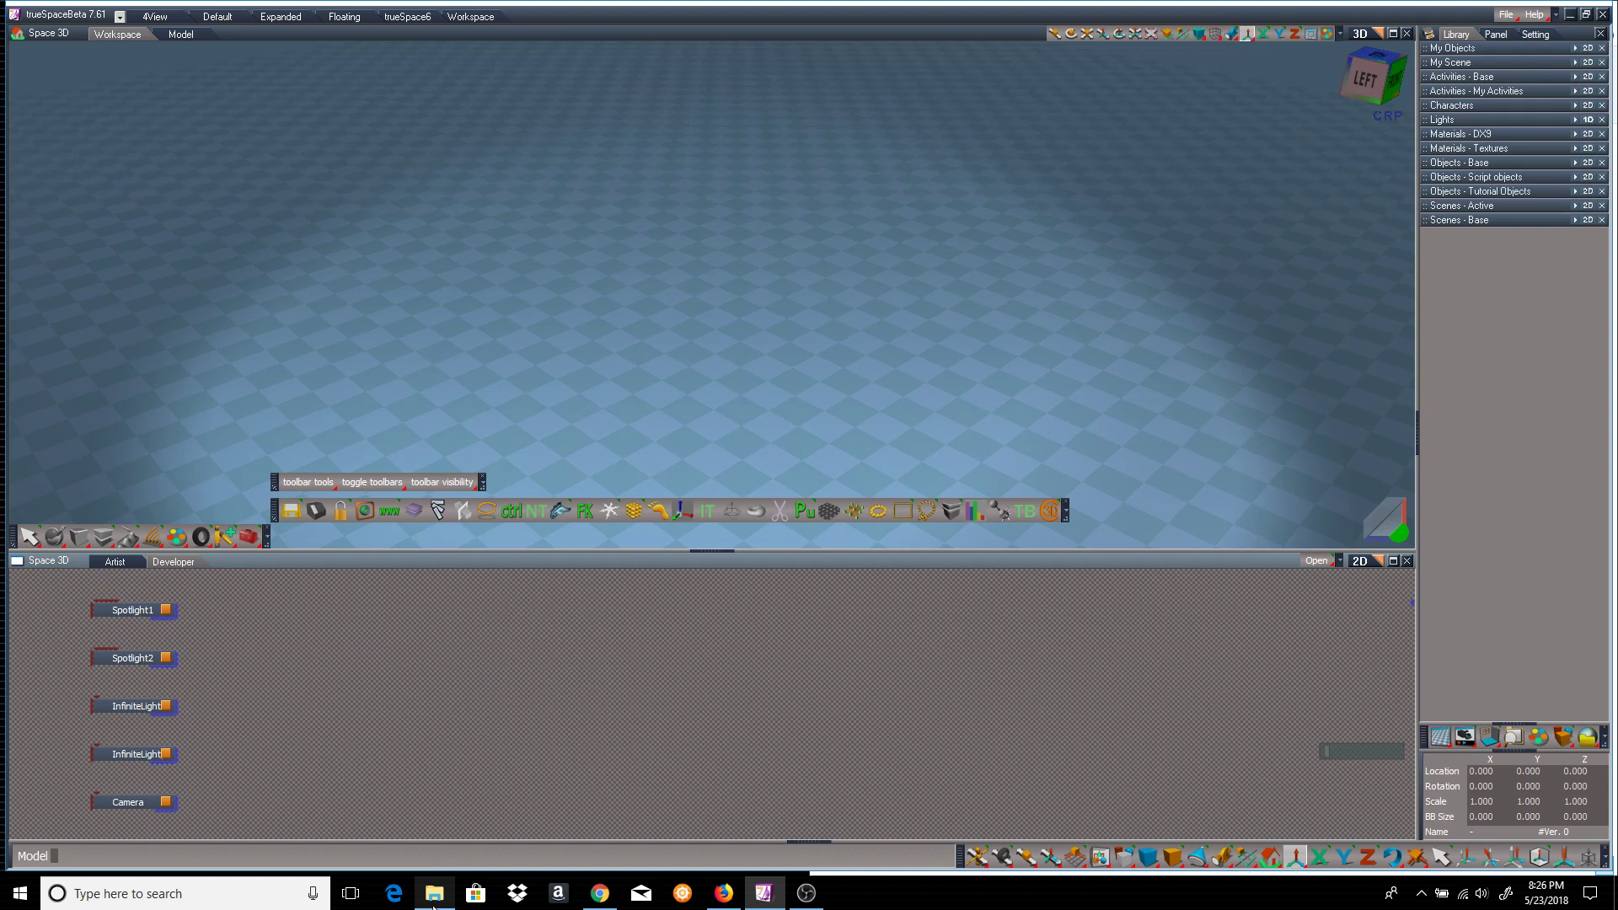
Open the Library Place script's settings for creating or selecting a library place.
{"action": "mouse_move", "coordinate": [431, 889]}
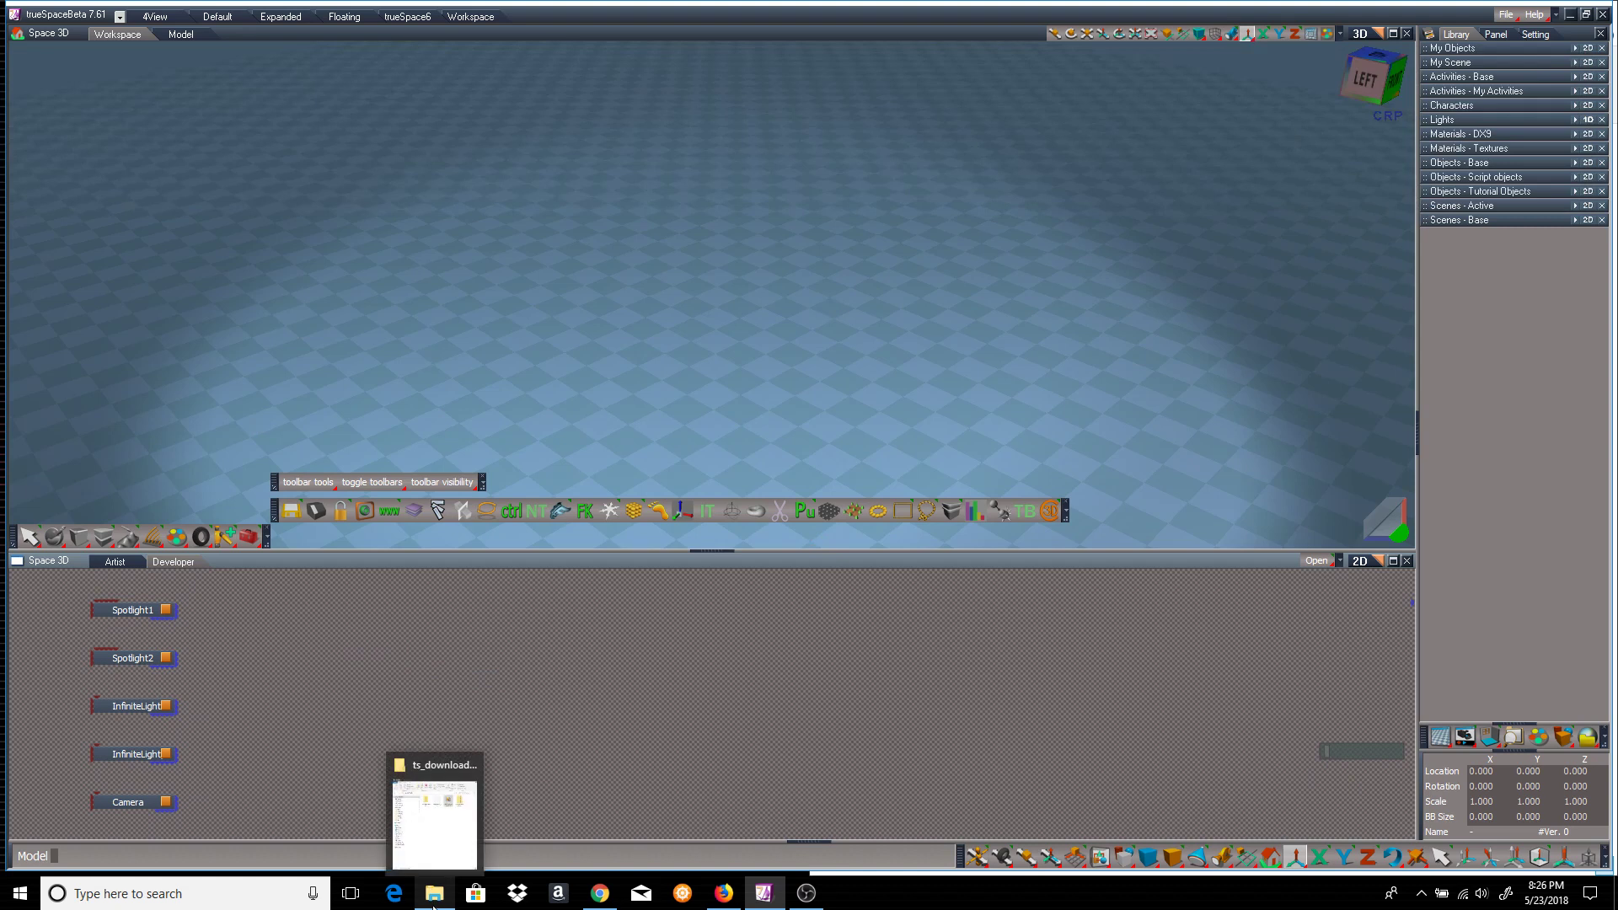
{"action": "left_click", "coordinate": [295, 507]}
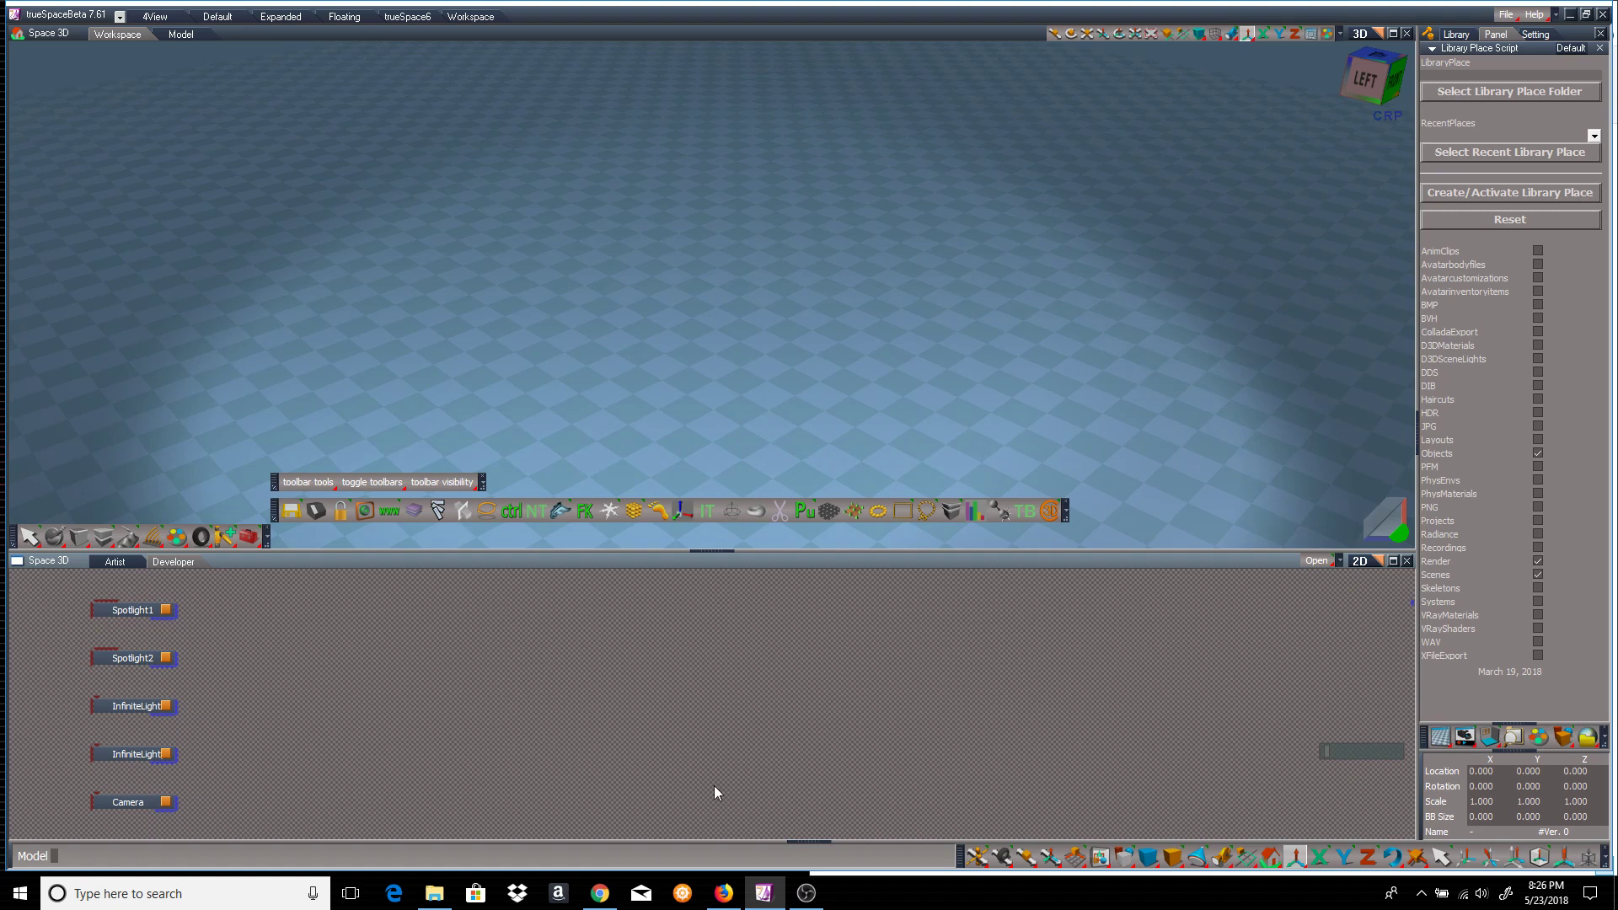
Switch to File Explorer and view the contents of C:\trueSpace761\tS\Rs Main Libraries.
{"action": "left_click", "coordinate": [434, 893]}
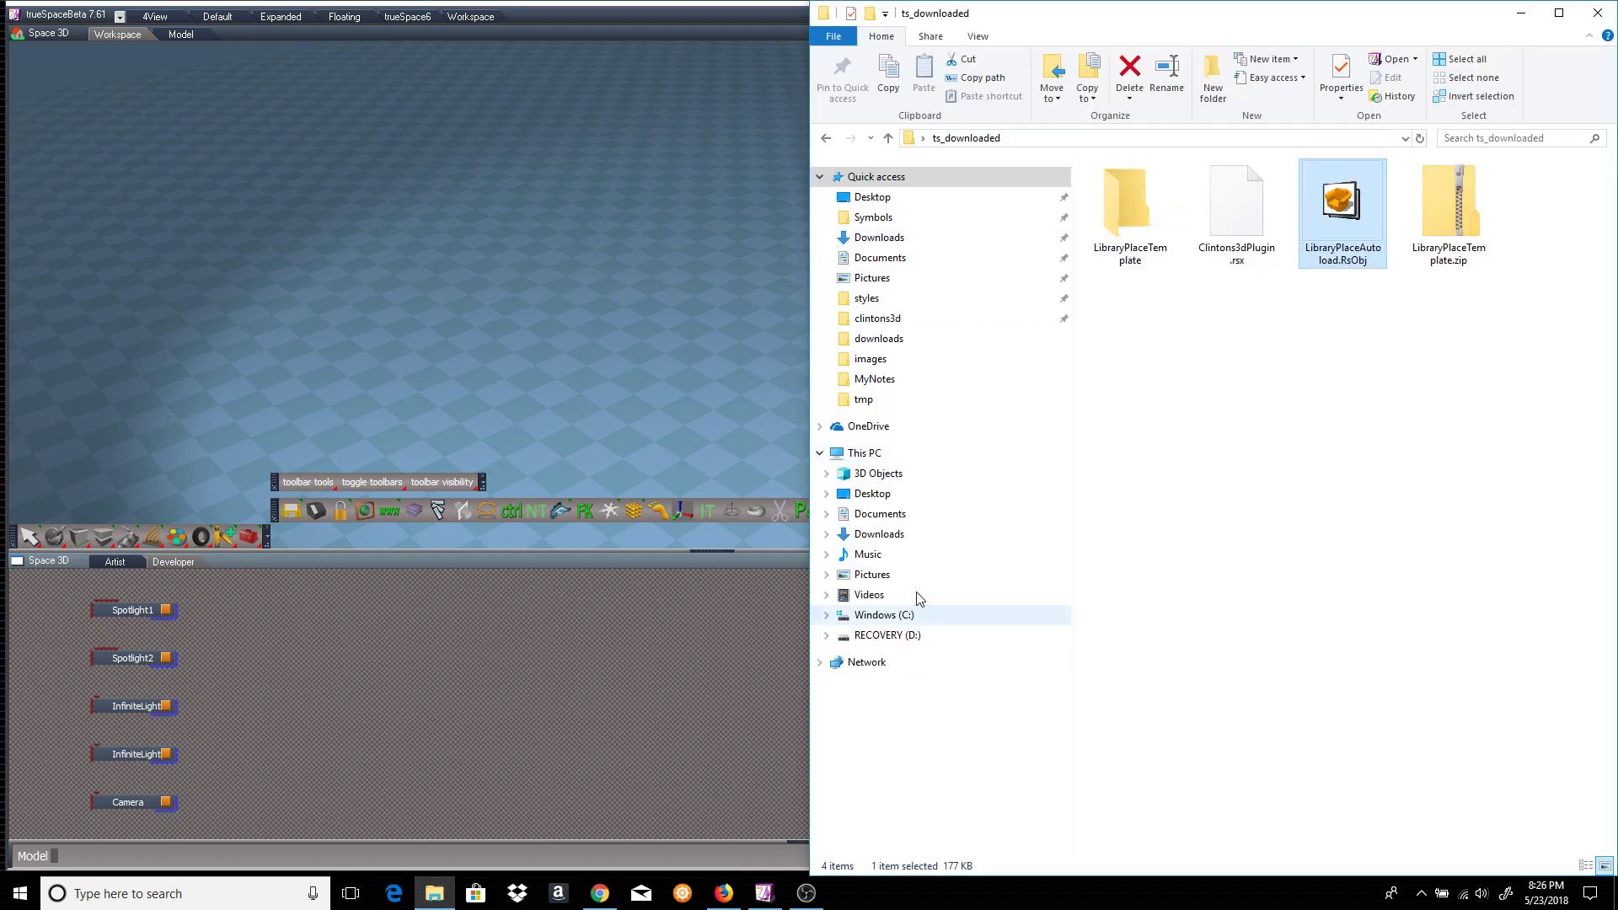
{"action": "left_click", "coordinate": [900, 614]}
{"action": "scroll", "coordinate": [1188, 772], "scroll_direction": "down", "scroll_amount": 5}
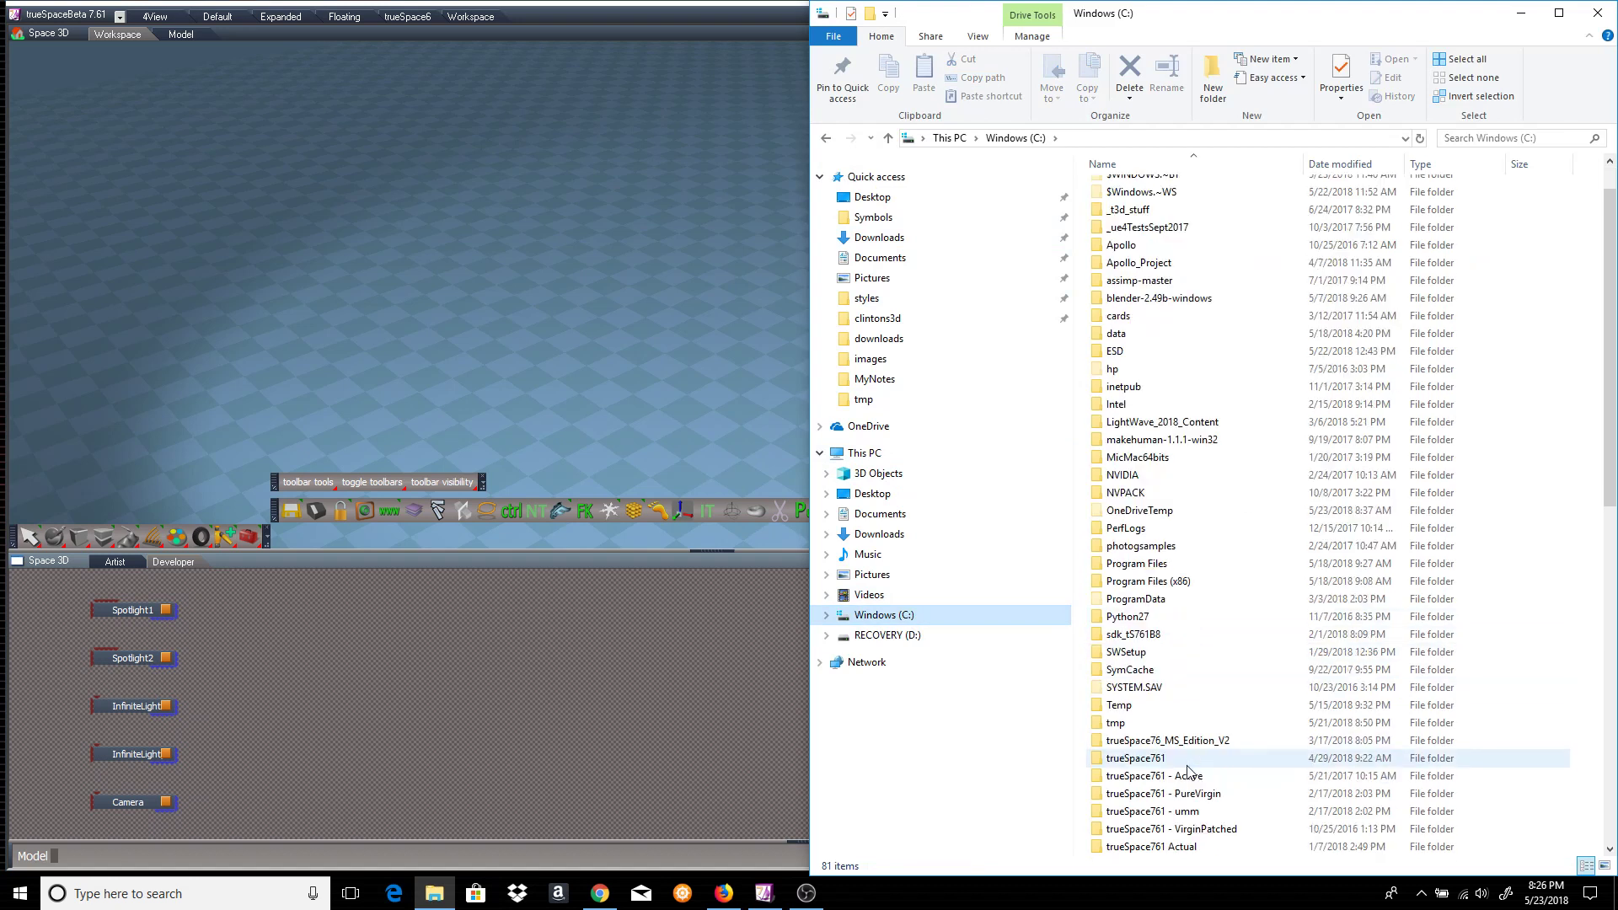
{"action": "double_click", "coordinate": [1136, 546]}
{"action": "double_click", "coordinate": [1112, 189]}
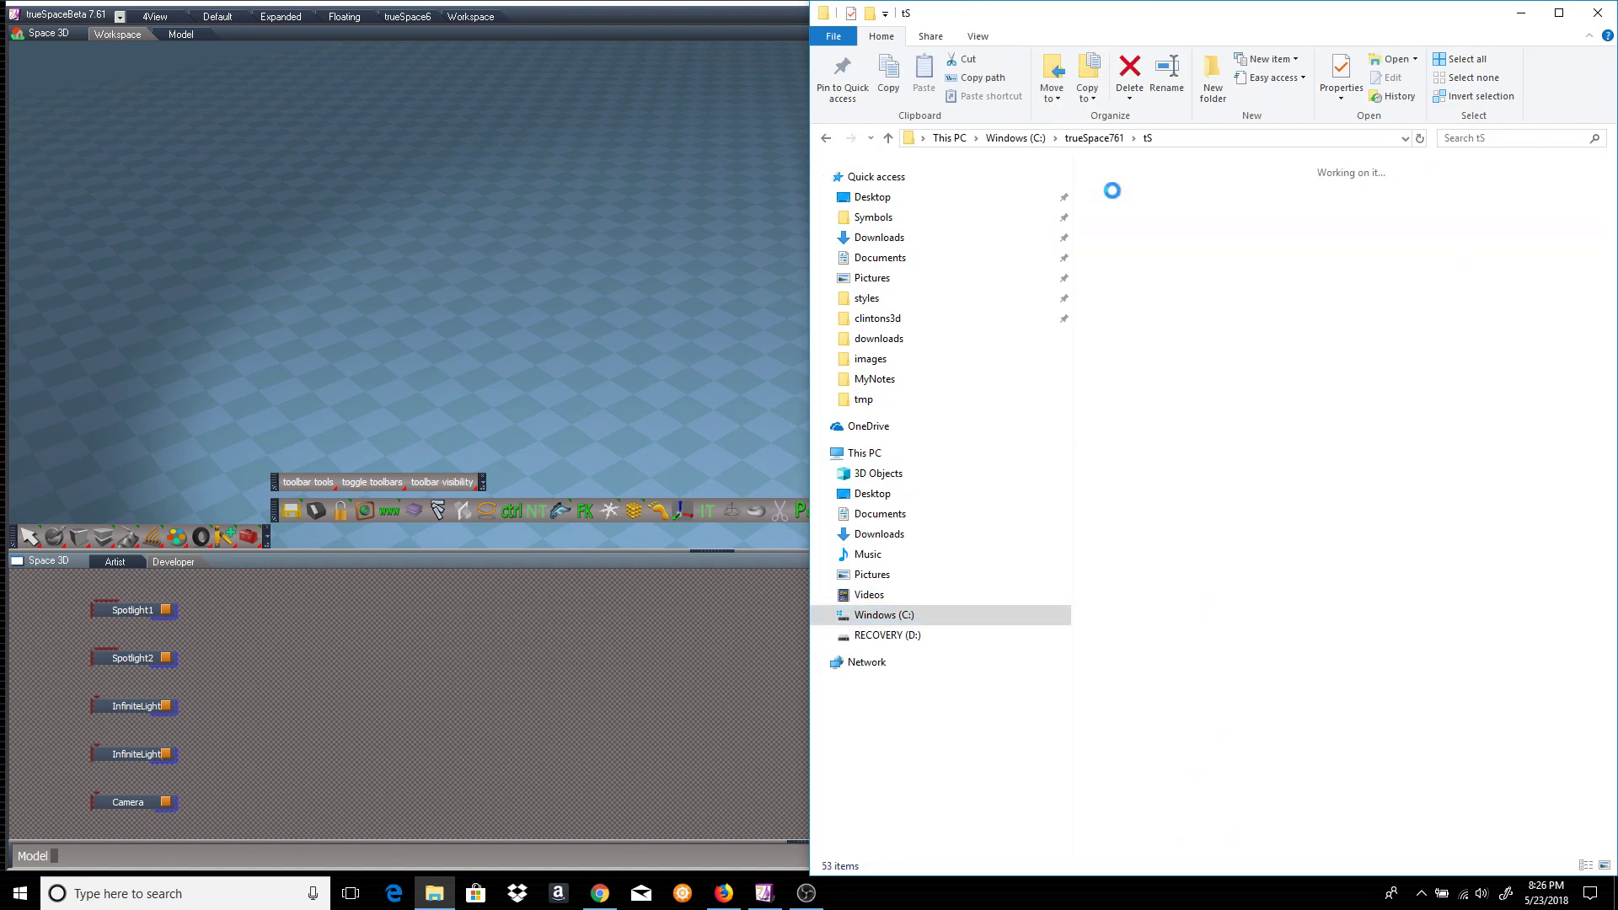
{"action": "left_click", "coordinate": [1131, 329]}
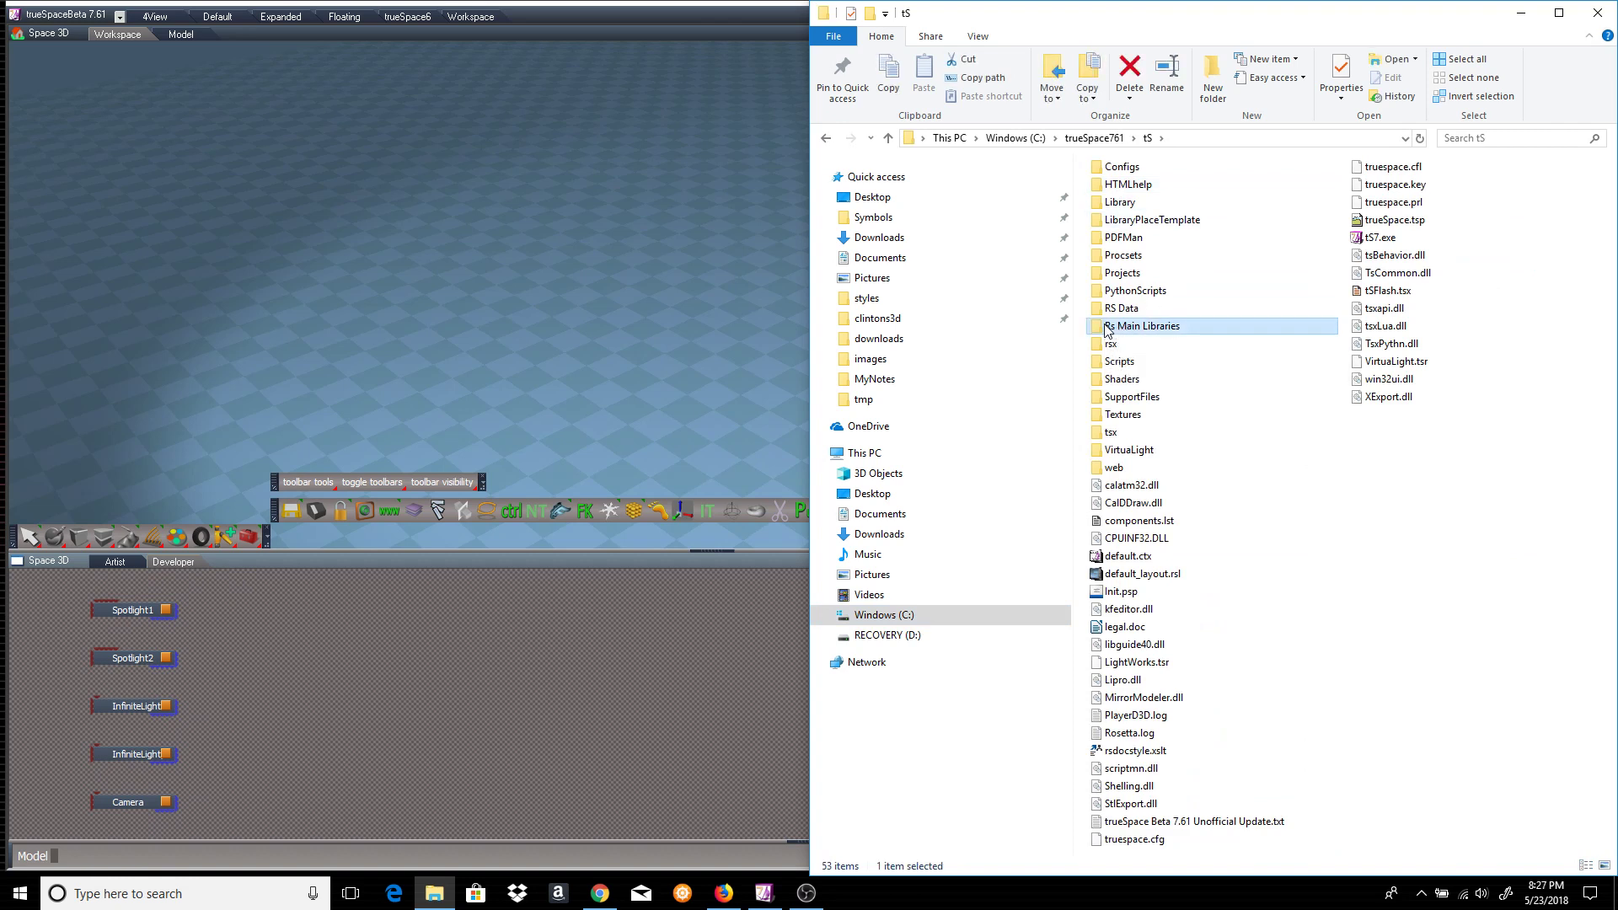
{"action": "double_click", "coordinate": [1108, 330]}
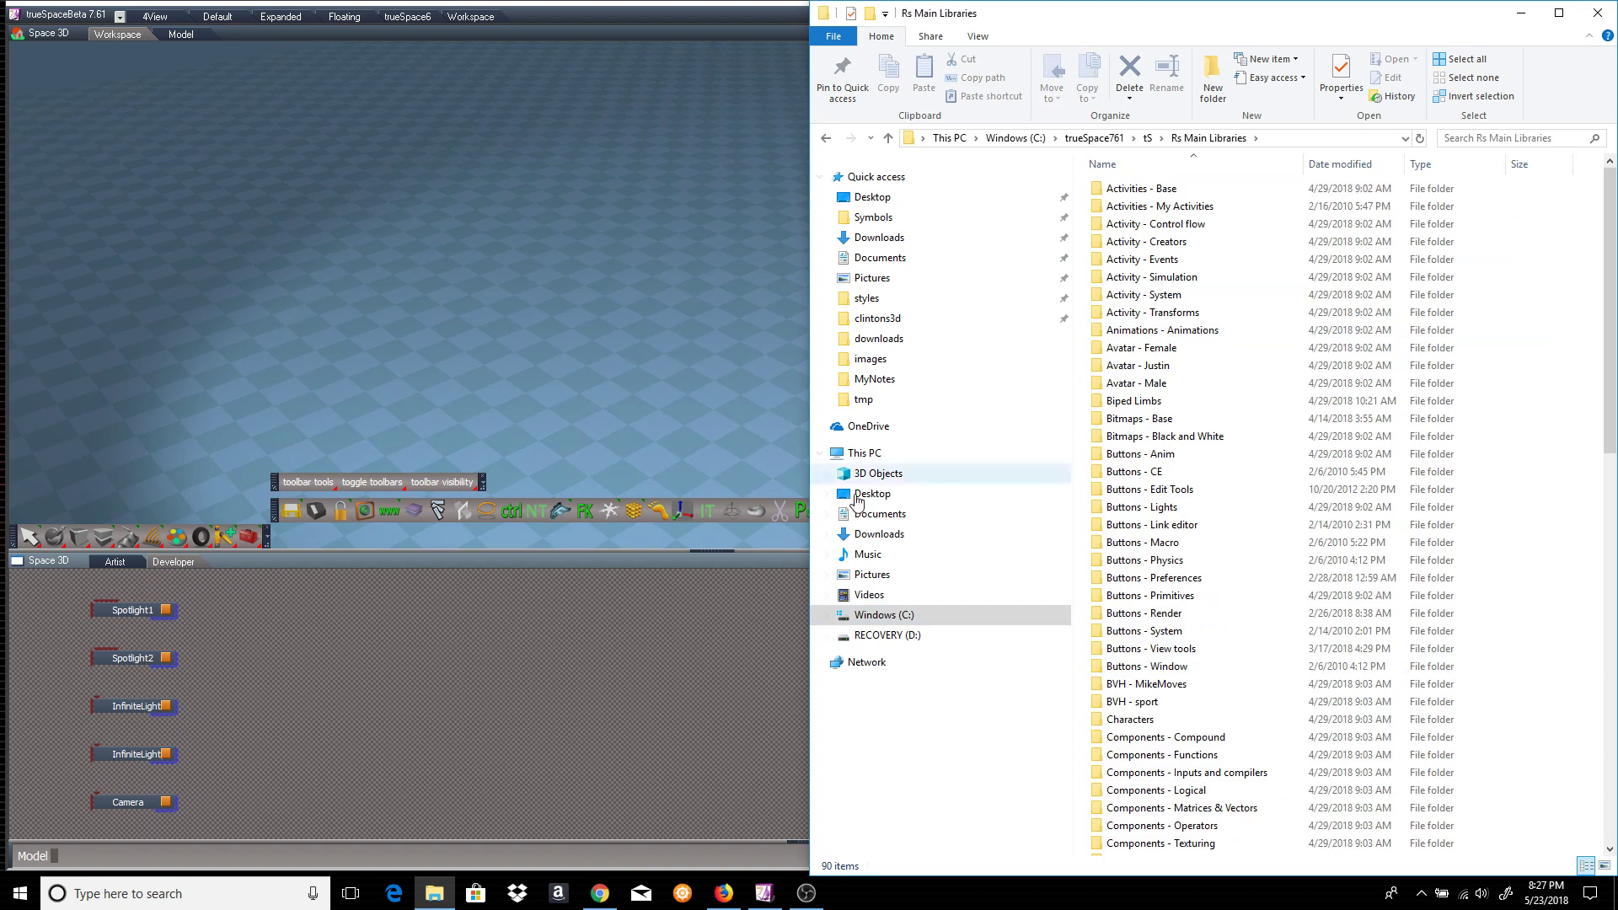
Return to trueSpace and create and activate the default library place with the Objects, Render and Scenes libraries.
{"action": "left_click", "coordinate": [538, 634]}
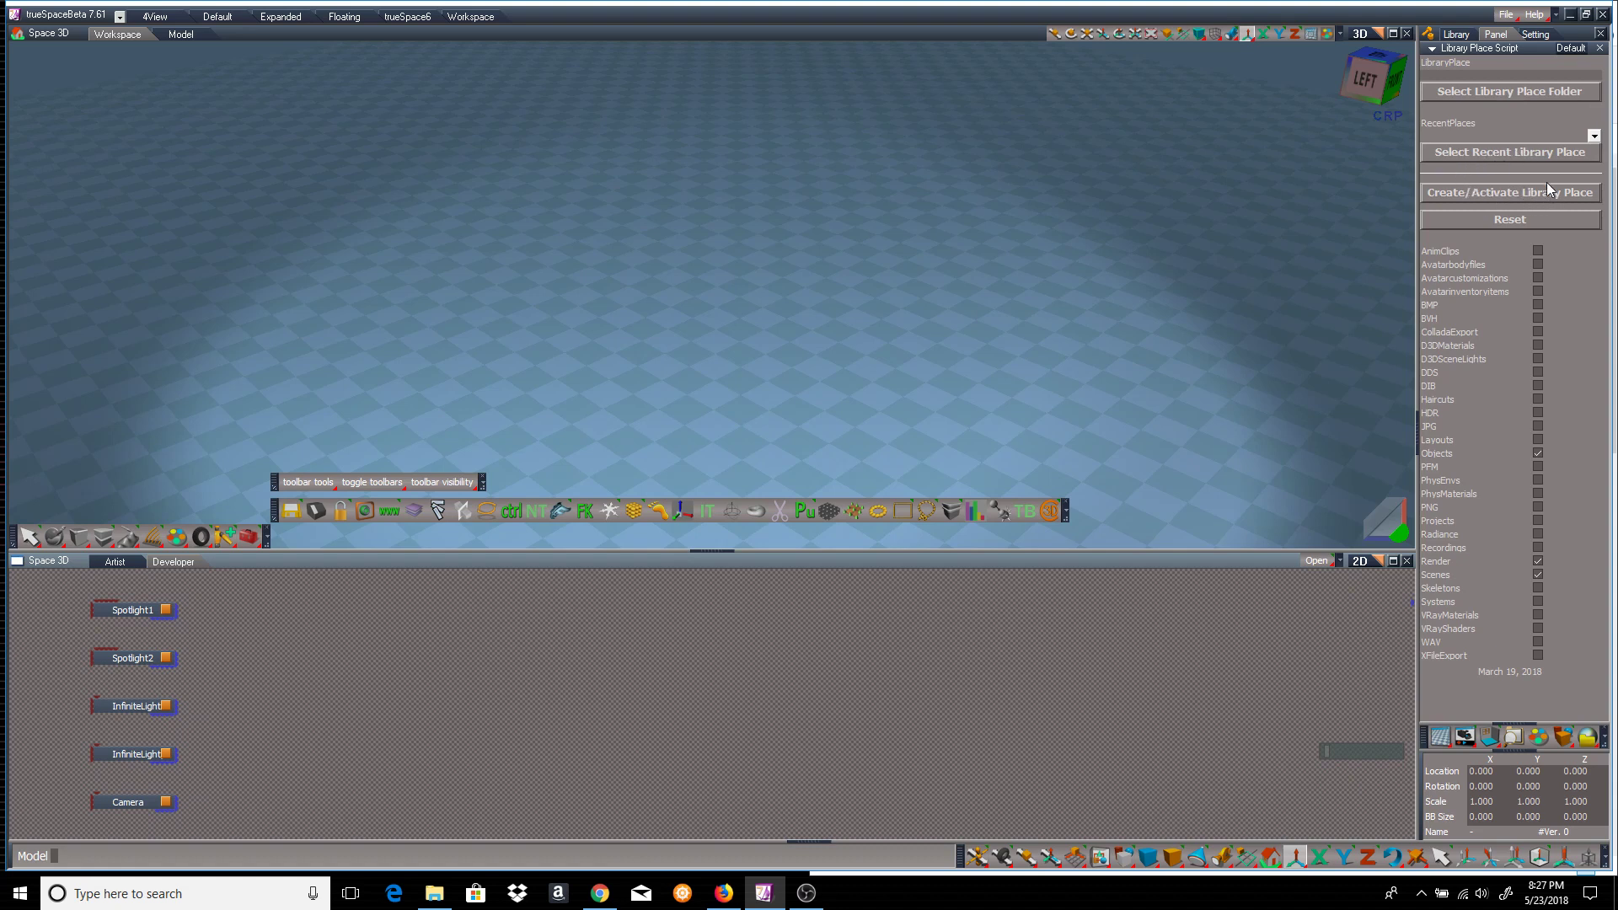
{"action": "left_click", "coordinate": [1537, 453]}
{"action": "left_click", "coordinate": [1505, 192]}
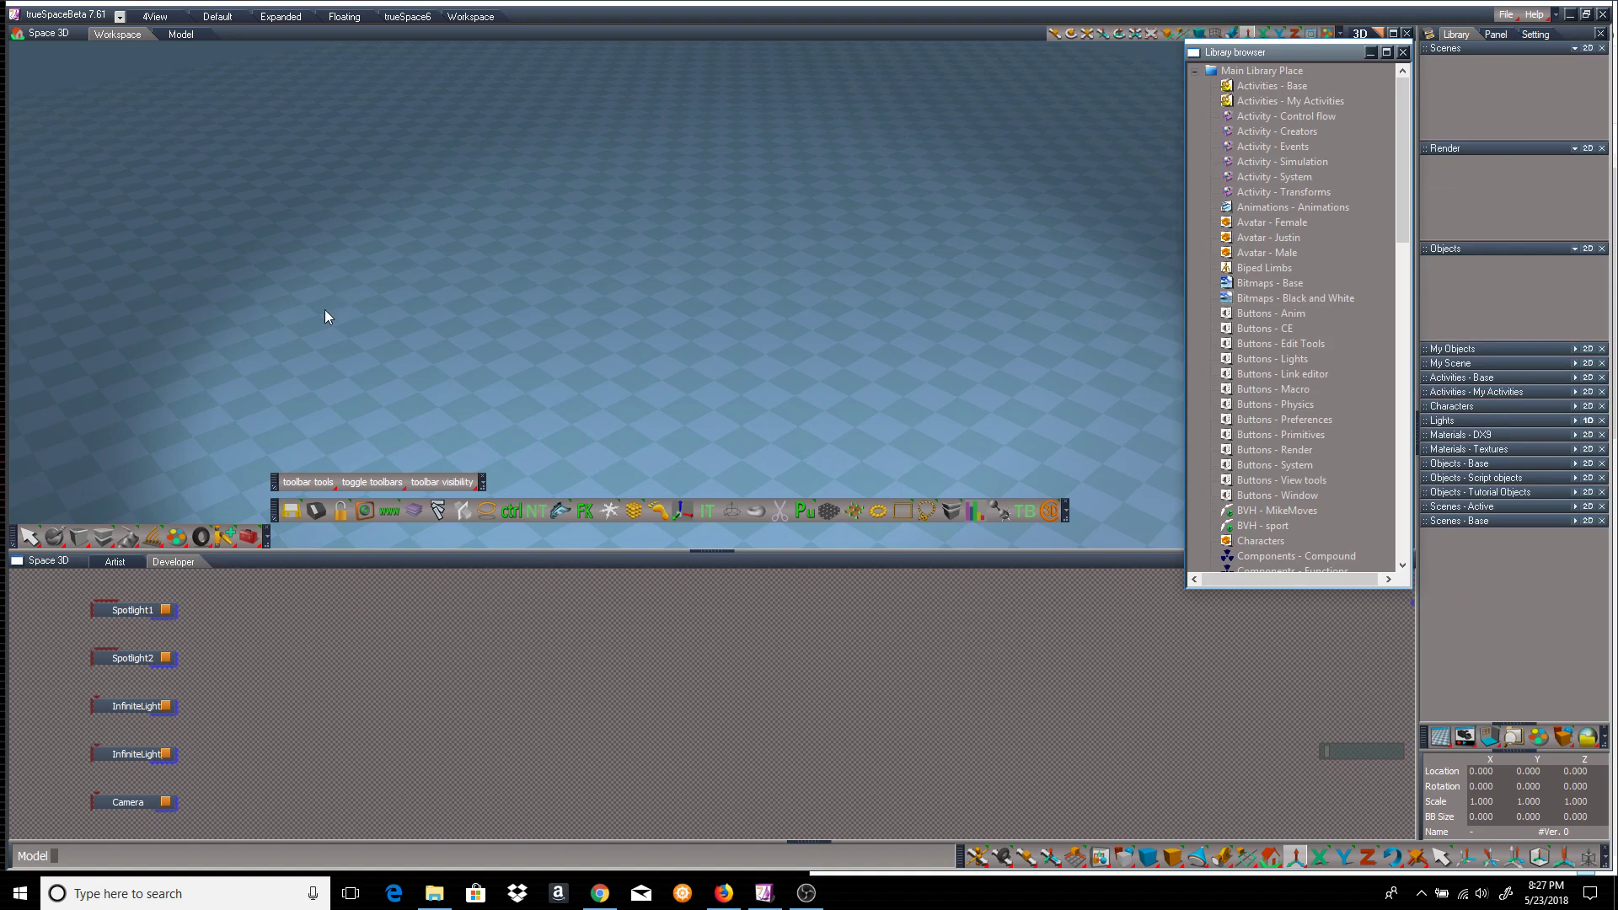
Save the current scene through the Library Place script's file options and show the open libraries.
{"action": "left_click", "coordinate": [292, 511]}
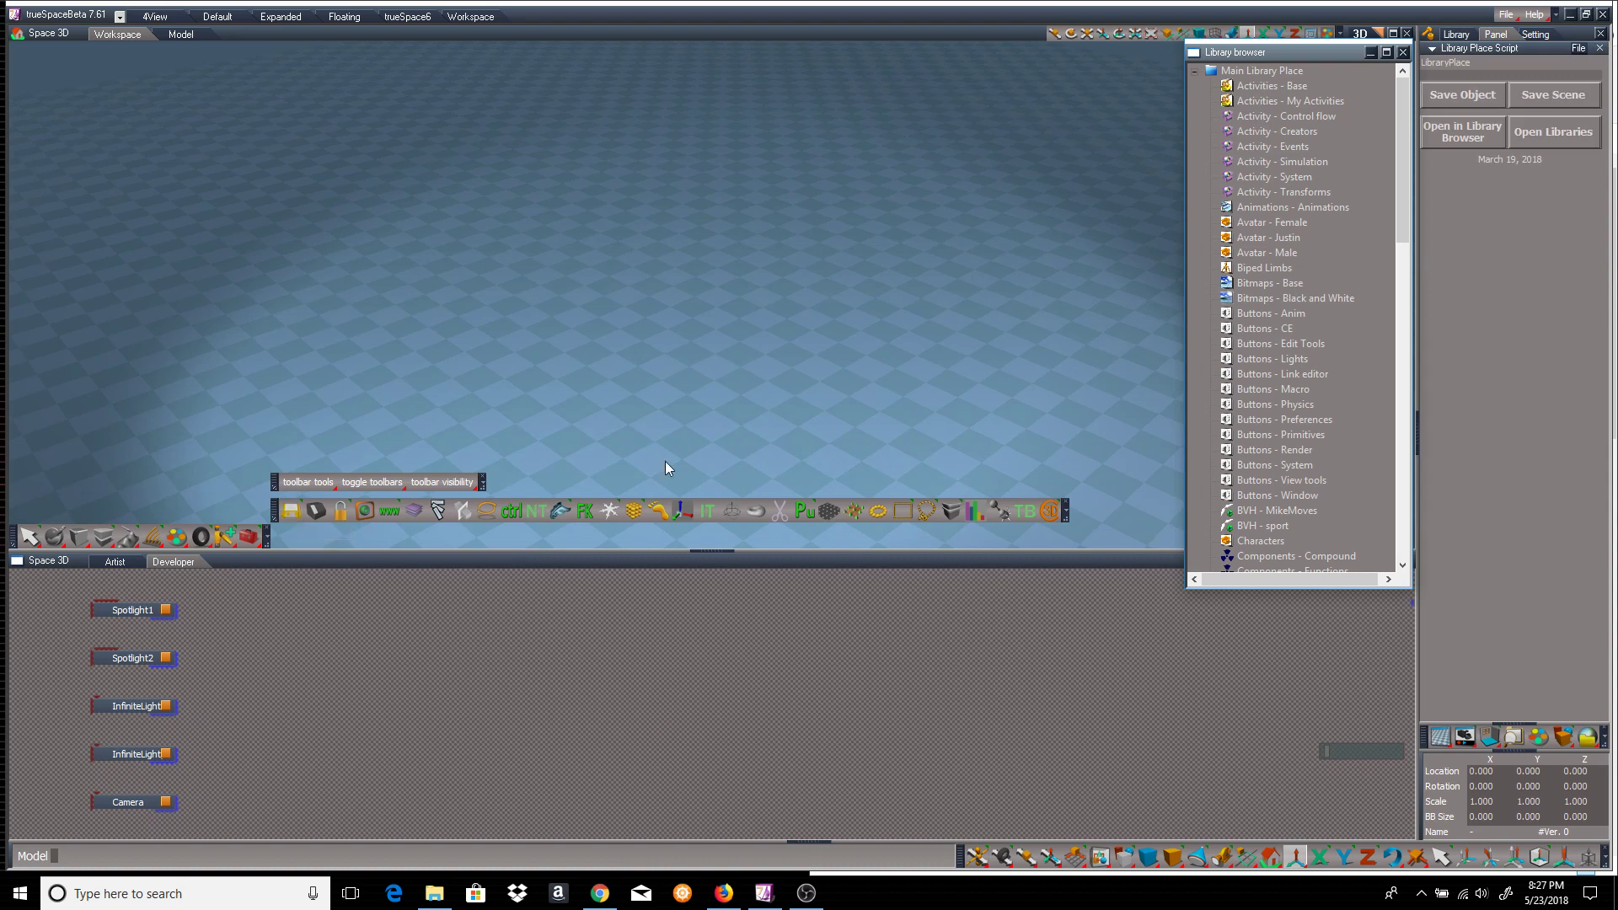
{"action": "left_click", "coordinate": [1560, 96]}
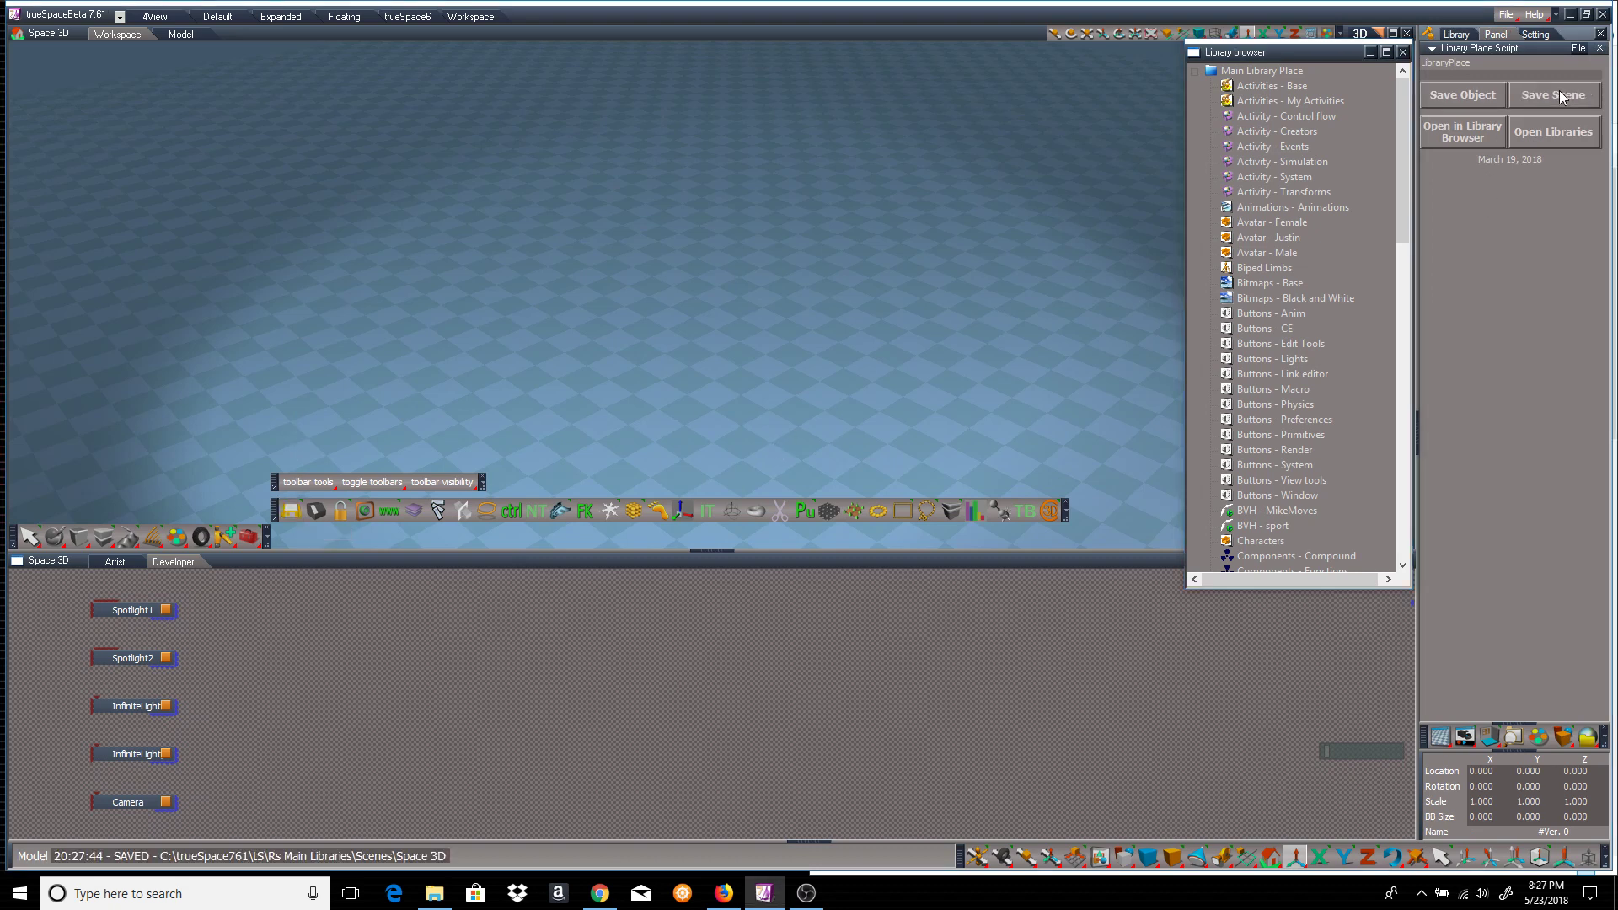
{"action": "left_click", "coordinate": [1458, 35]}
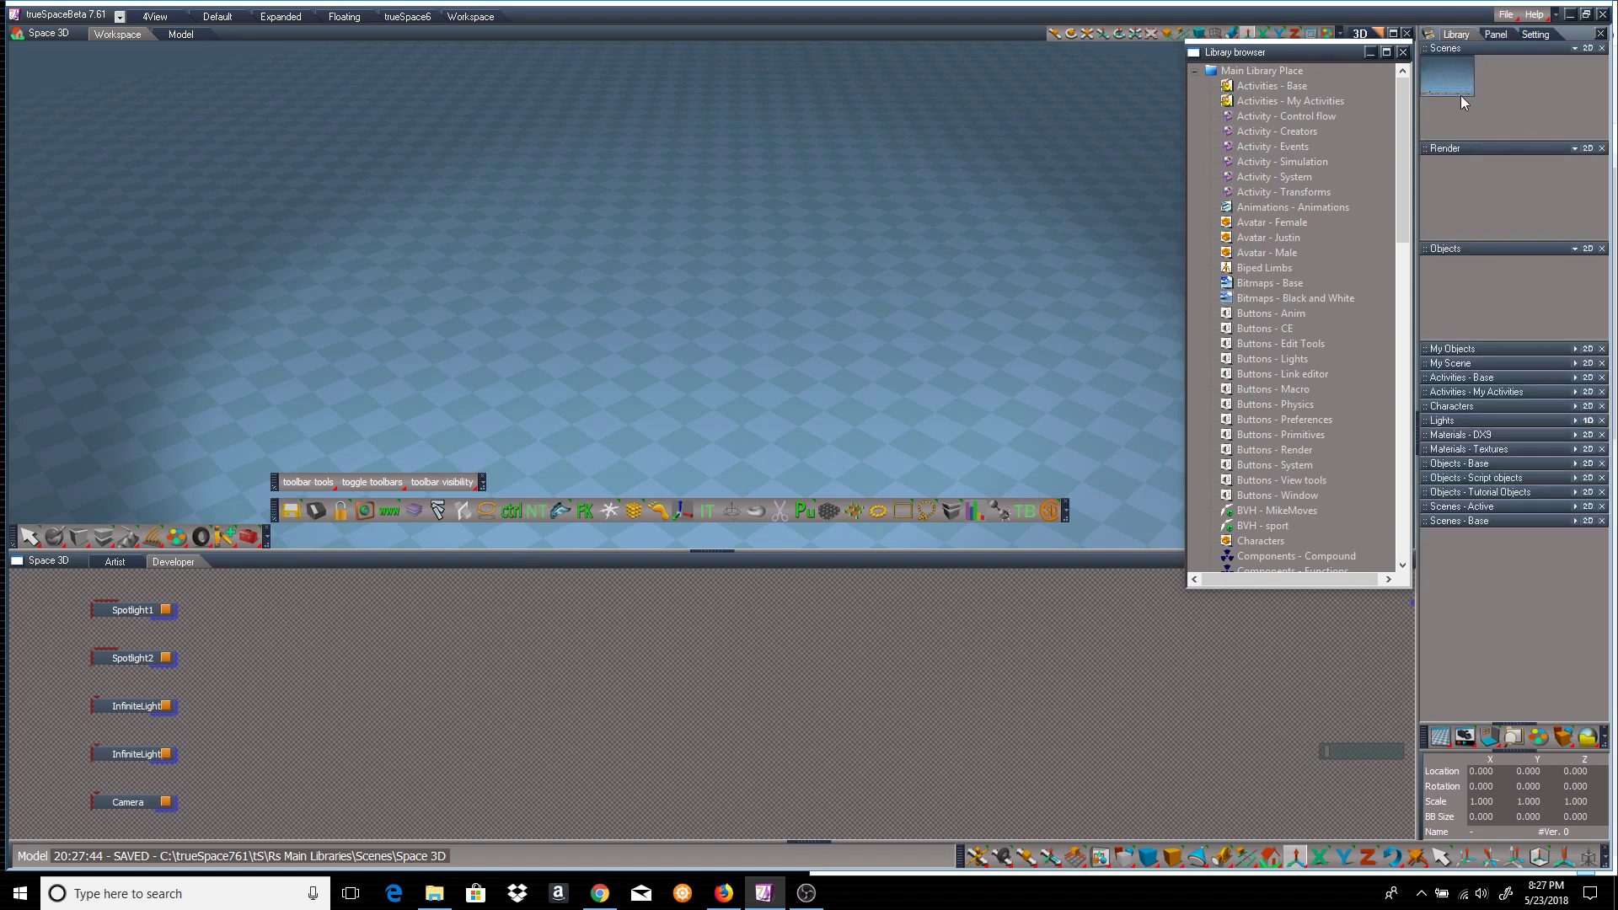
Open the Scenes_BACKUP library from the Main Library Place in the library browser.
{"action": "left_click_drag", "start_coordinate": [1402, 134], "coordinate": [1408, 490]}
{"action": "left_click", "coordinate": [1275, 543]}
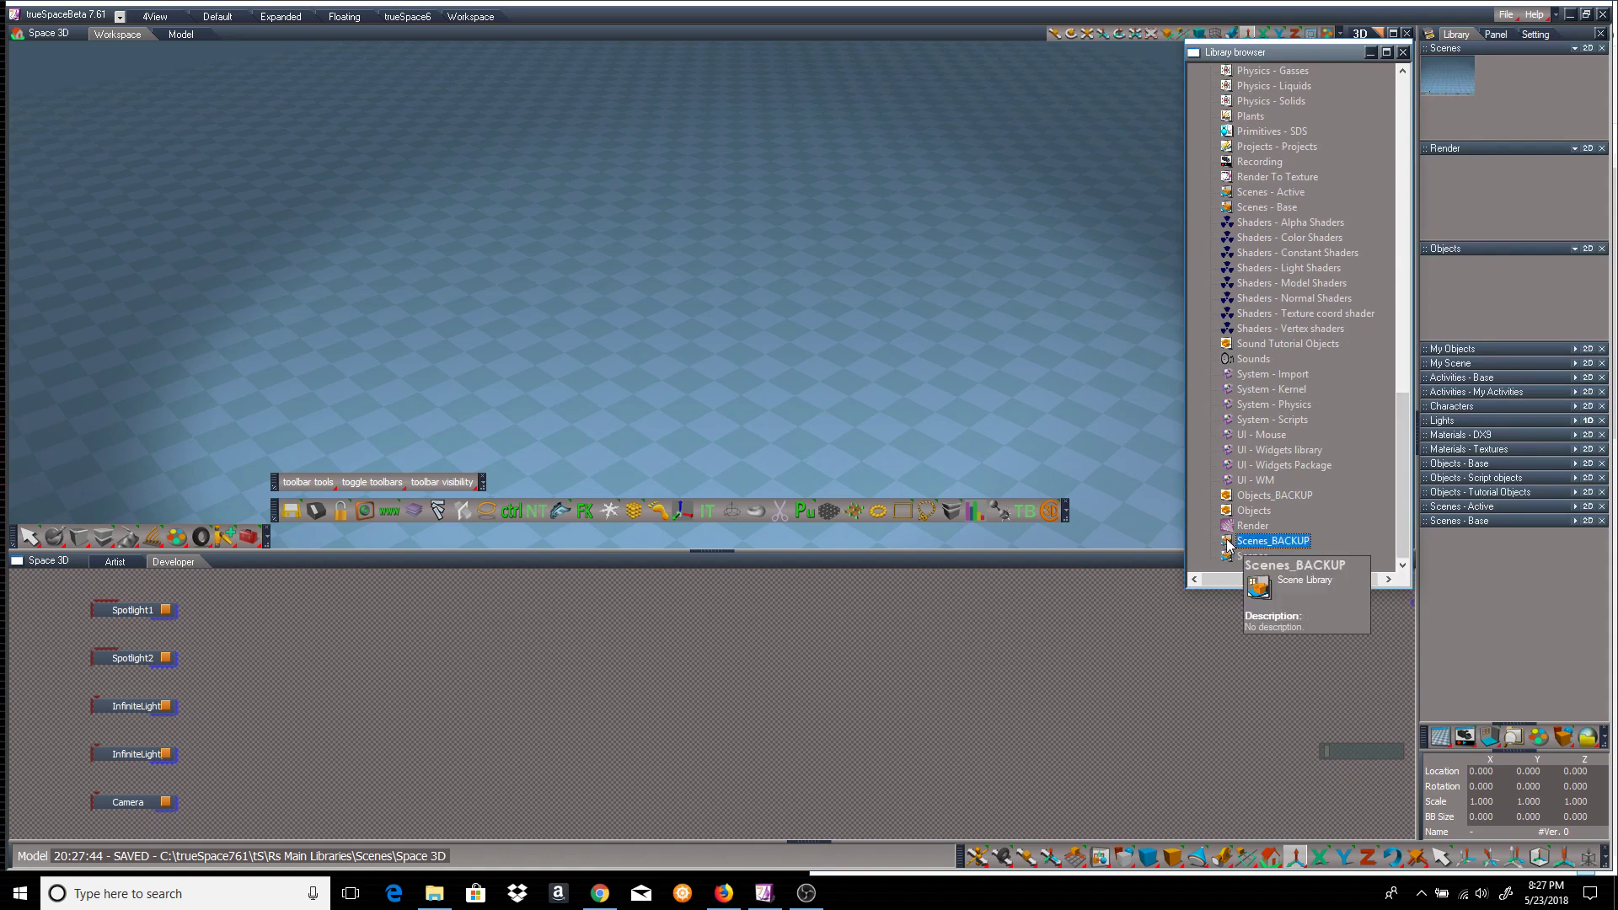
{"action": "double_click", "coordinate": [1228, 542]}
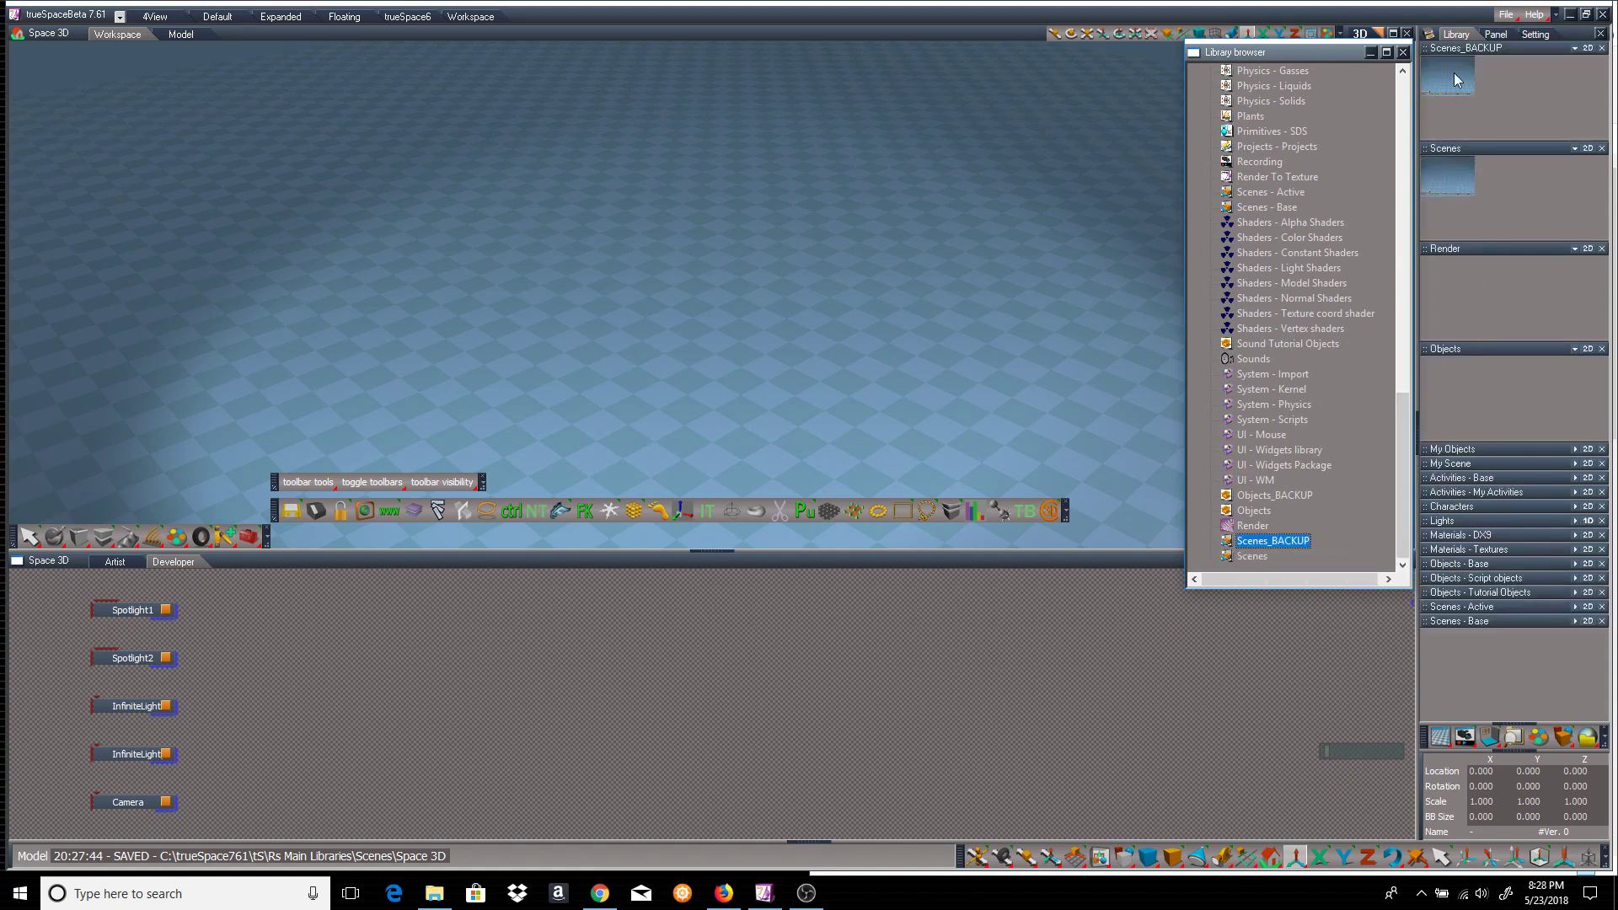
Set the thumbnail size of the Scenes_BACKUP and Scenes libraries to 128x96.
{"action": "right_click", "coordinate": [1524, 72]}
{"action": "mouse_move", "coordinate": [1570, 147]}
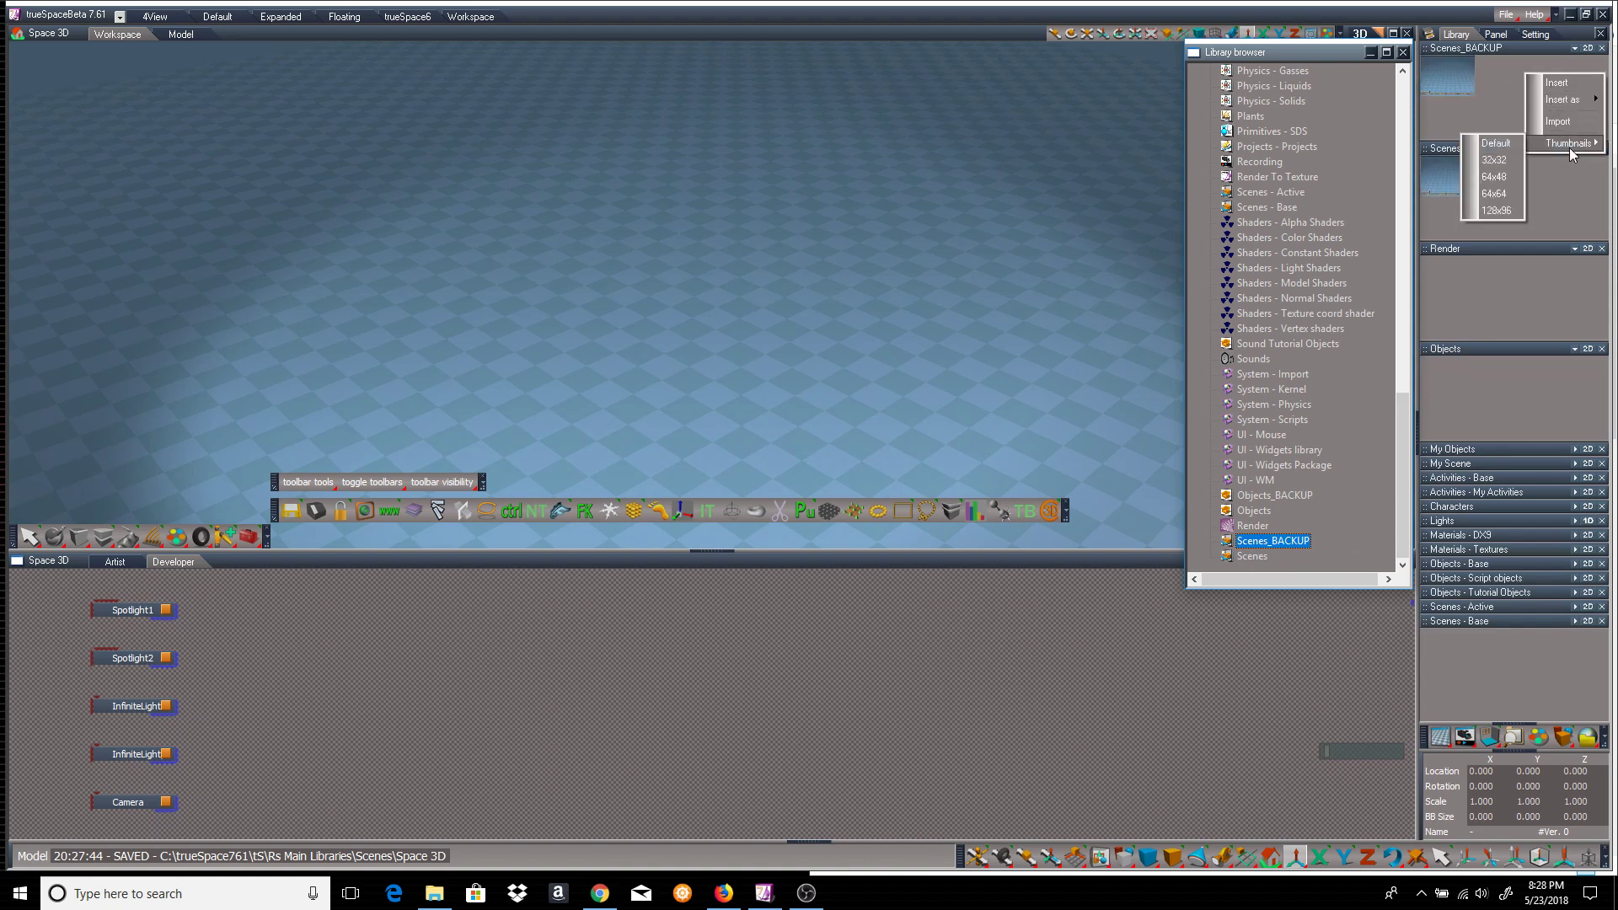
{"action": "left_click", "coordinate": [1497, 212]}
{"action": "right_click", "coordinate": [1530, 202]}
{"action": "mouse_move", "coordinate": [1567, 274]}
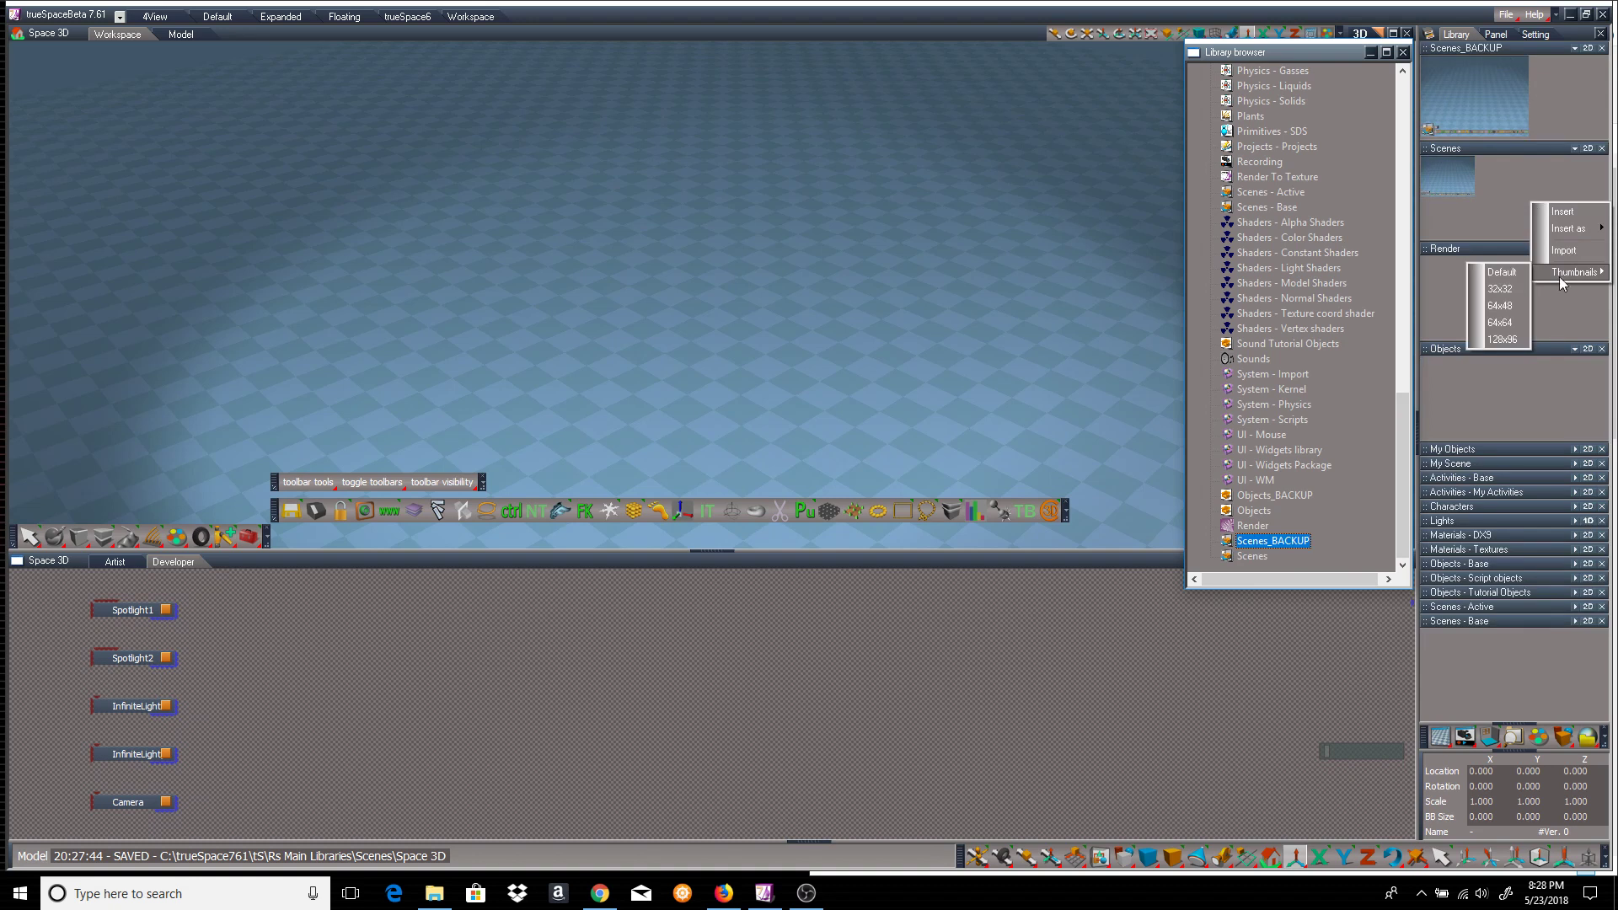
{"action": "left_click", "coordinate": [1498, 339]}
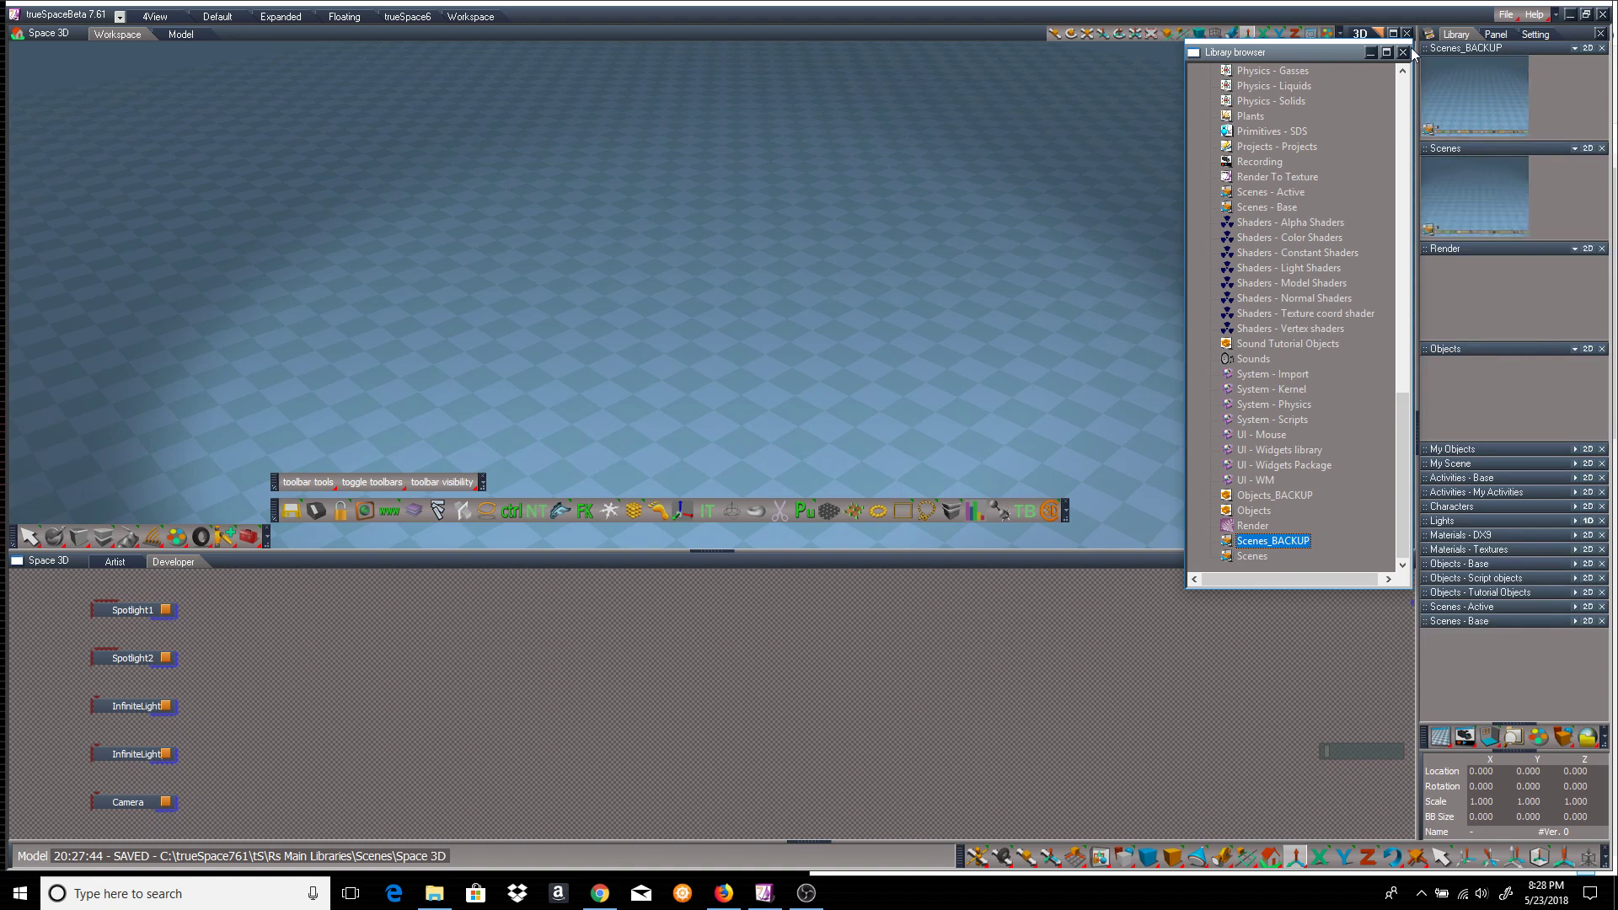
{"action": "left_click", "coordinate": [798, 237]}
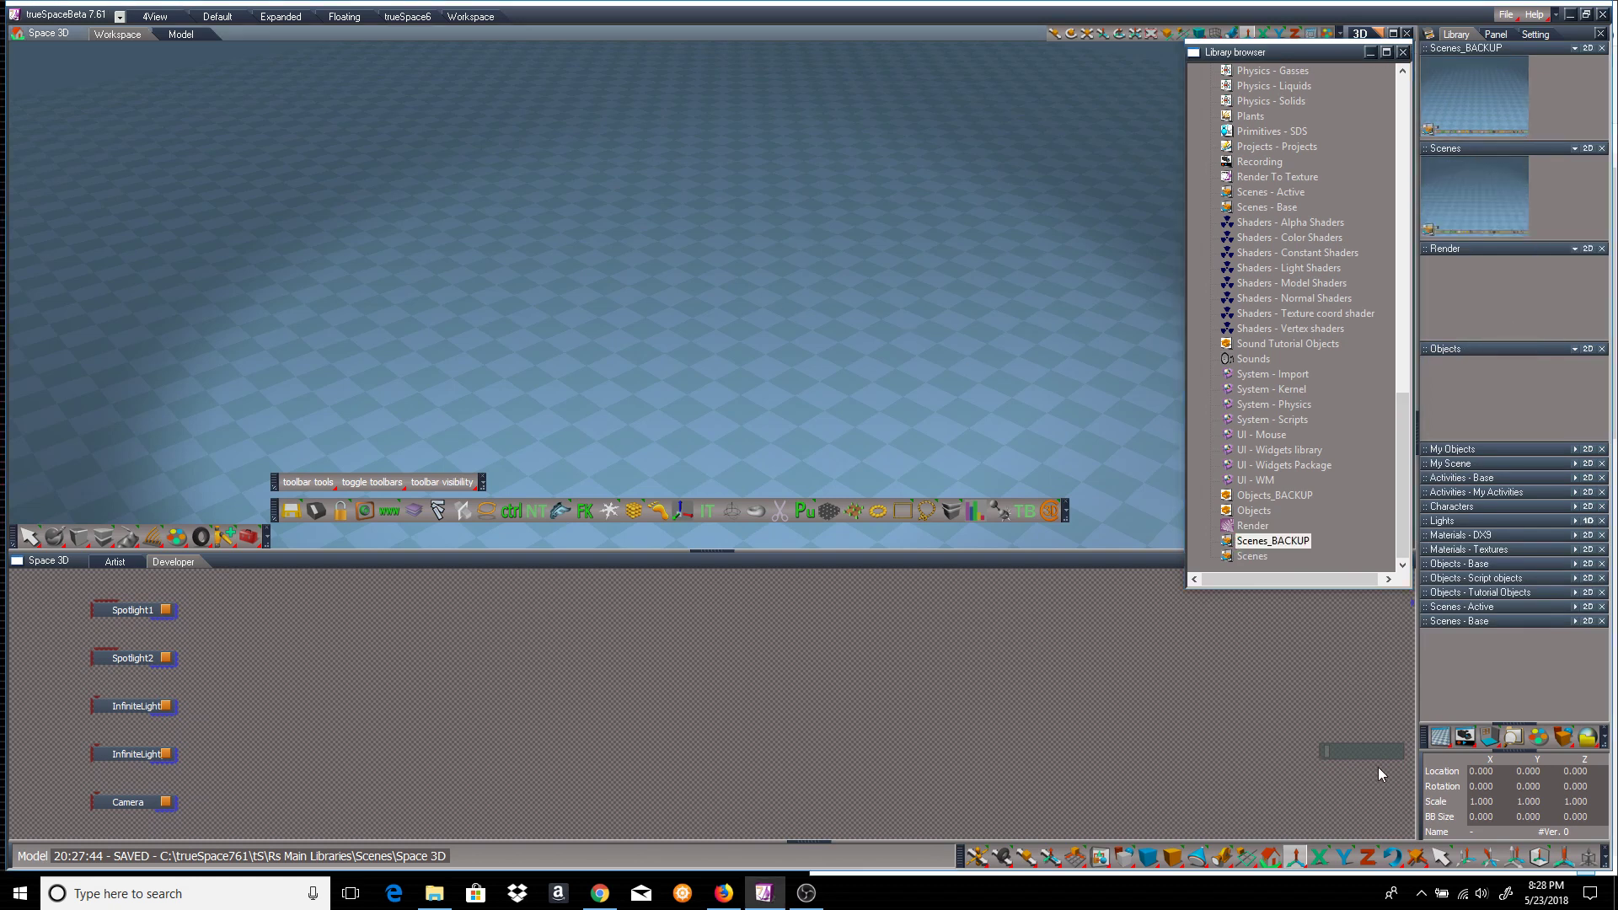
Draw a cube about 9.5 wide, 5.9 deep and 2 high, and save the scene with the Library Place script.
{"action": "left_click", "coordinate": [1169, 858]}
{"action": "left_click_drag", "start_coordinate": [856, 256], "coordinate": [795, 438]}
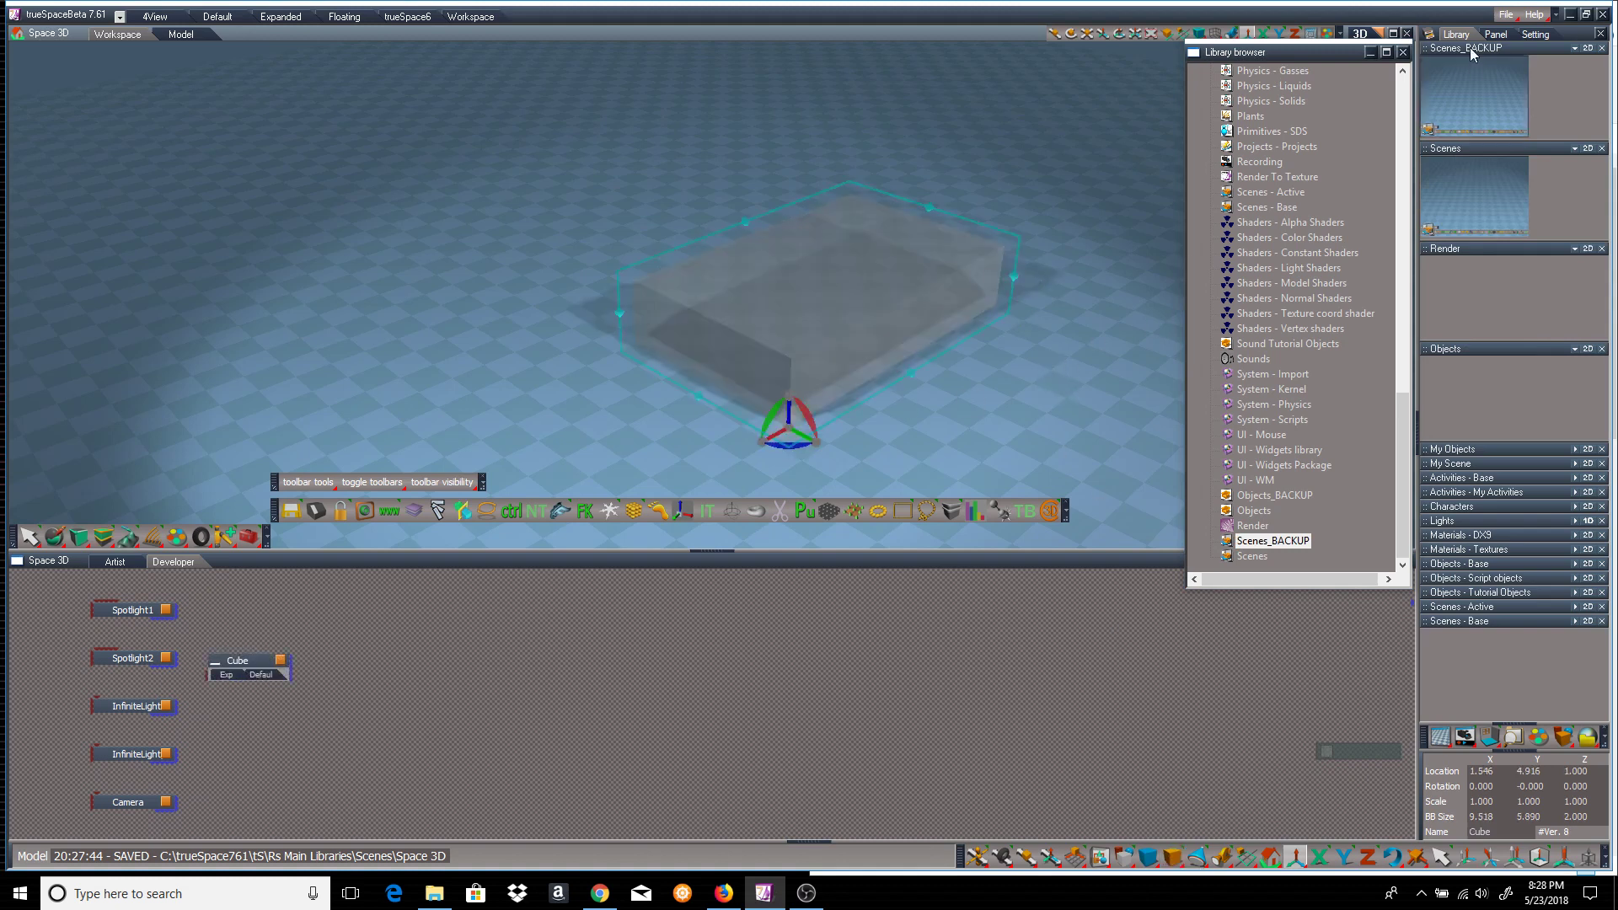
{"action": "left_click", "coordinate": [292, 512]}
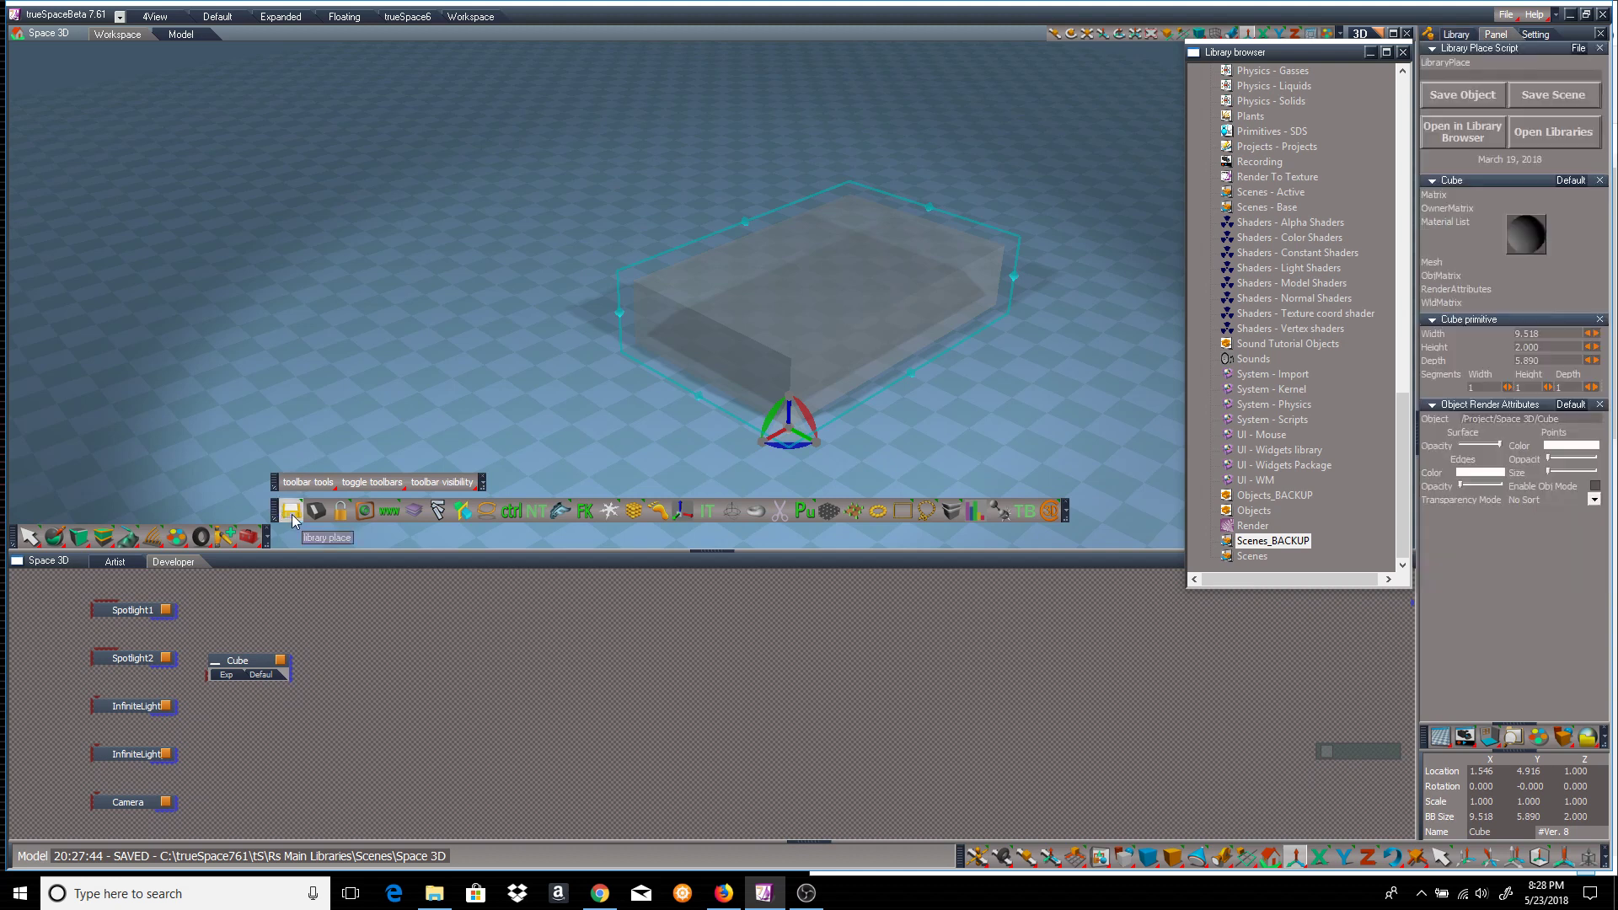
{"action": "left_click", "coordinate": [1562, 98]}
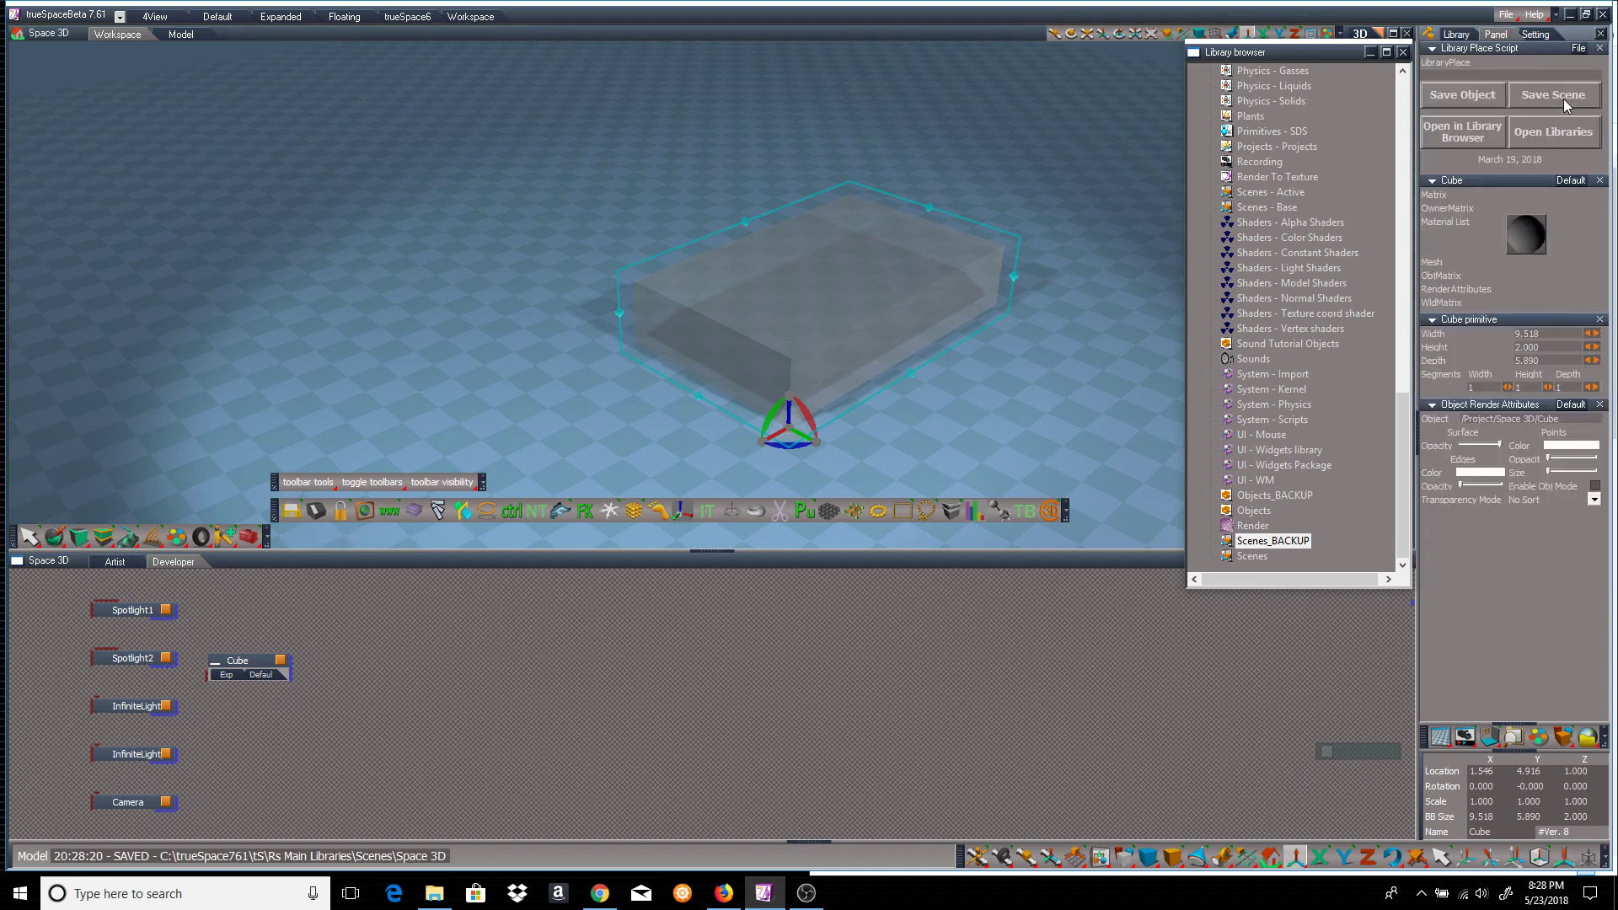
{"action": "left_click", "coordinate": [1456, 35]}
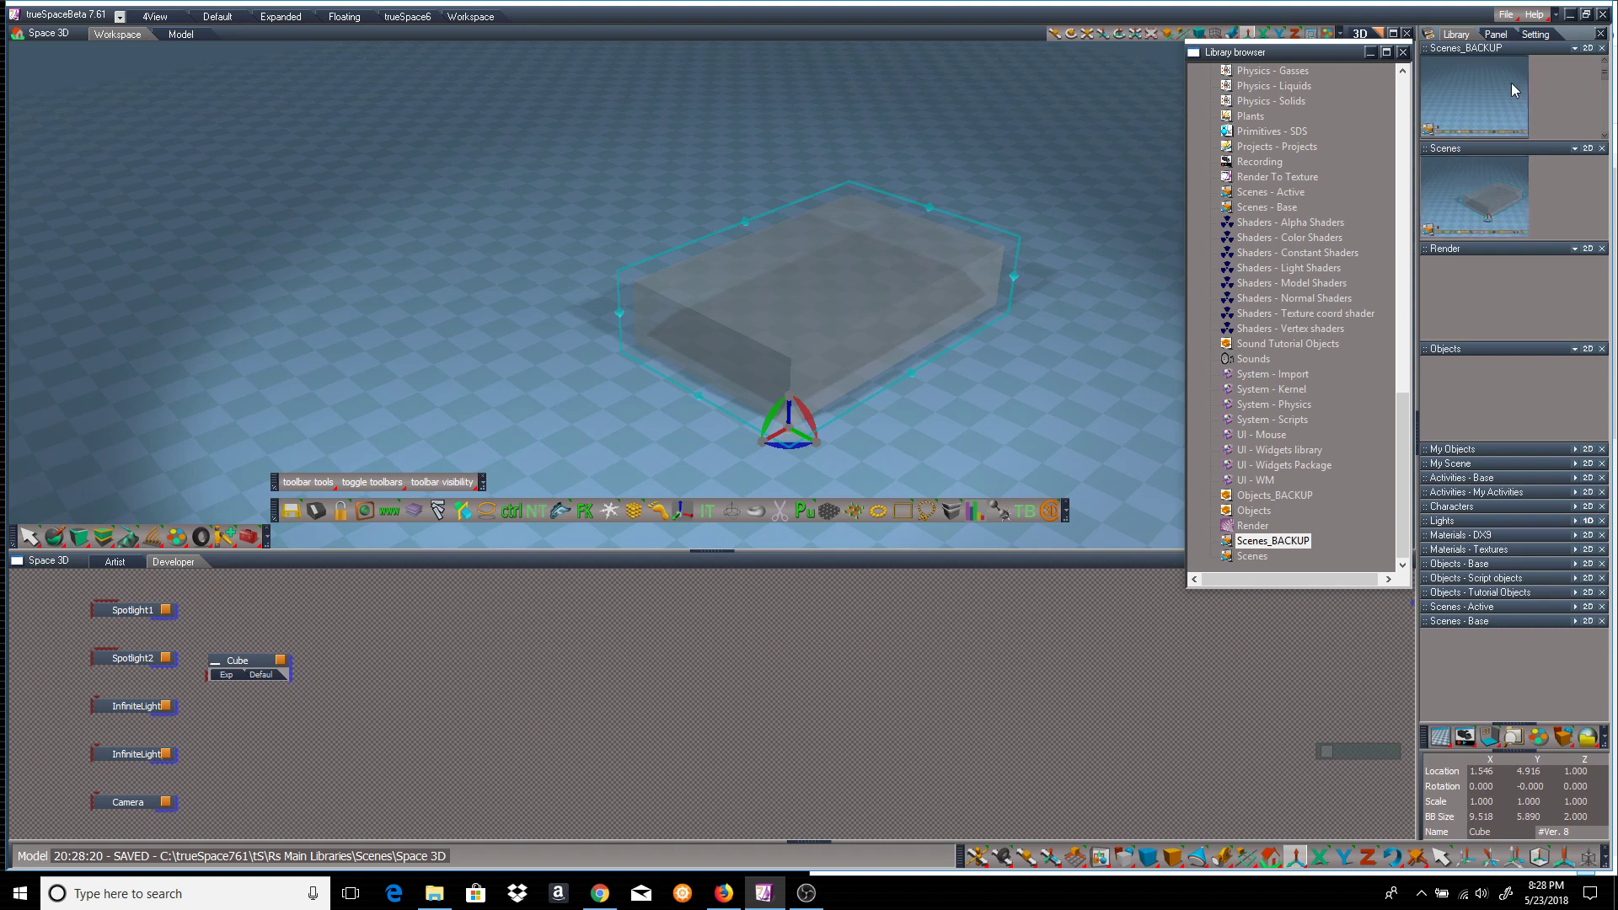
{"action": "left_click_drag", "start_coordinate": [1604, 75], "coordinate": [1611, 141]}
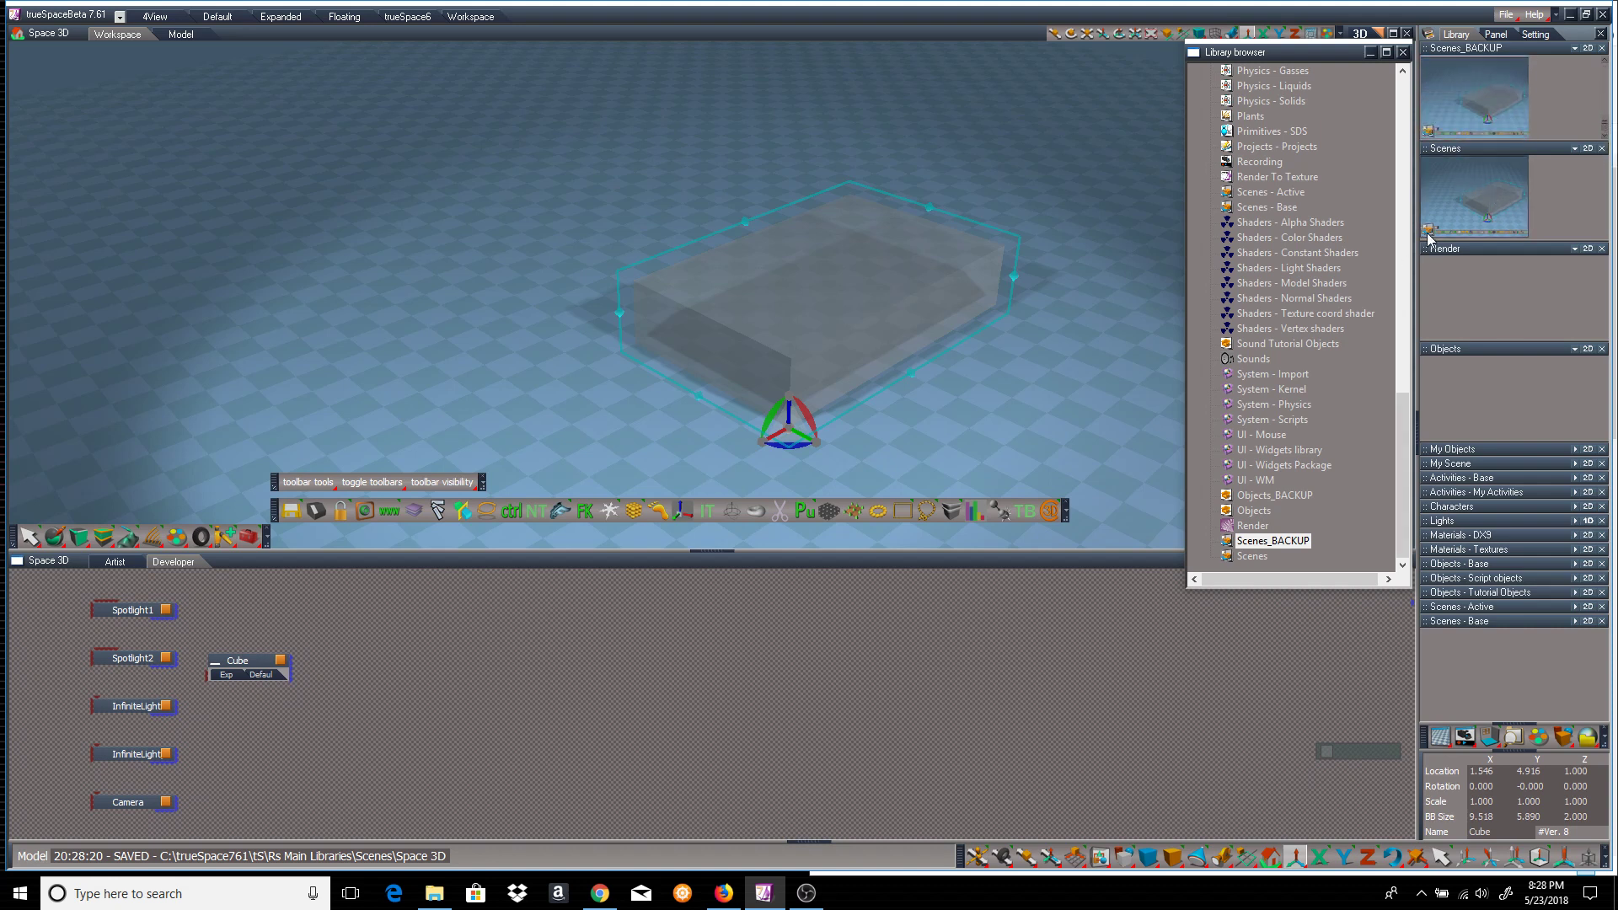
Draw a torus of about 7.1 radius above the cube, save the scene again and check the Scenes_BACKUP library.
{"action": "left_click_drag", "start_coordinate": [1174, 859], "coordinate": [1174, 735]}
{"action": "left_click_drag", "start_coordinate": [820, 264], "coordinate": [997, 395]}
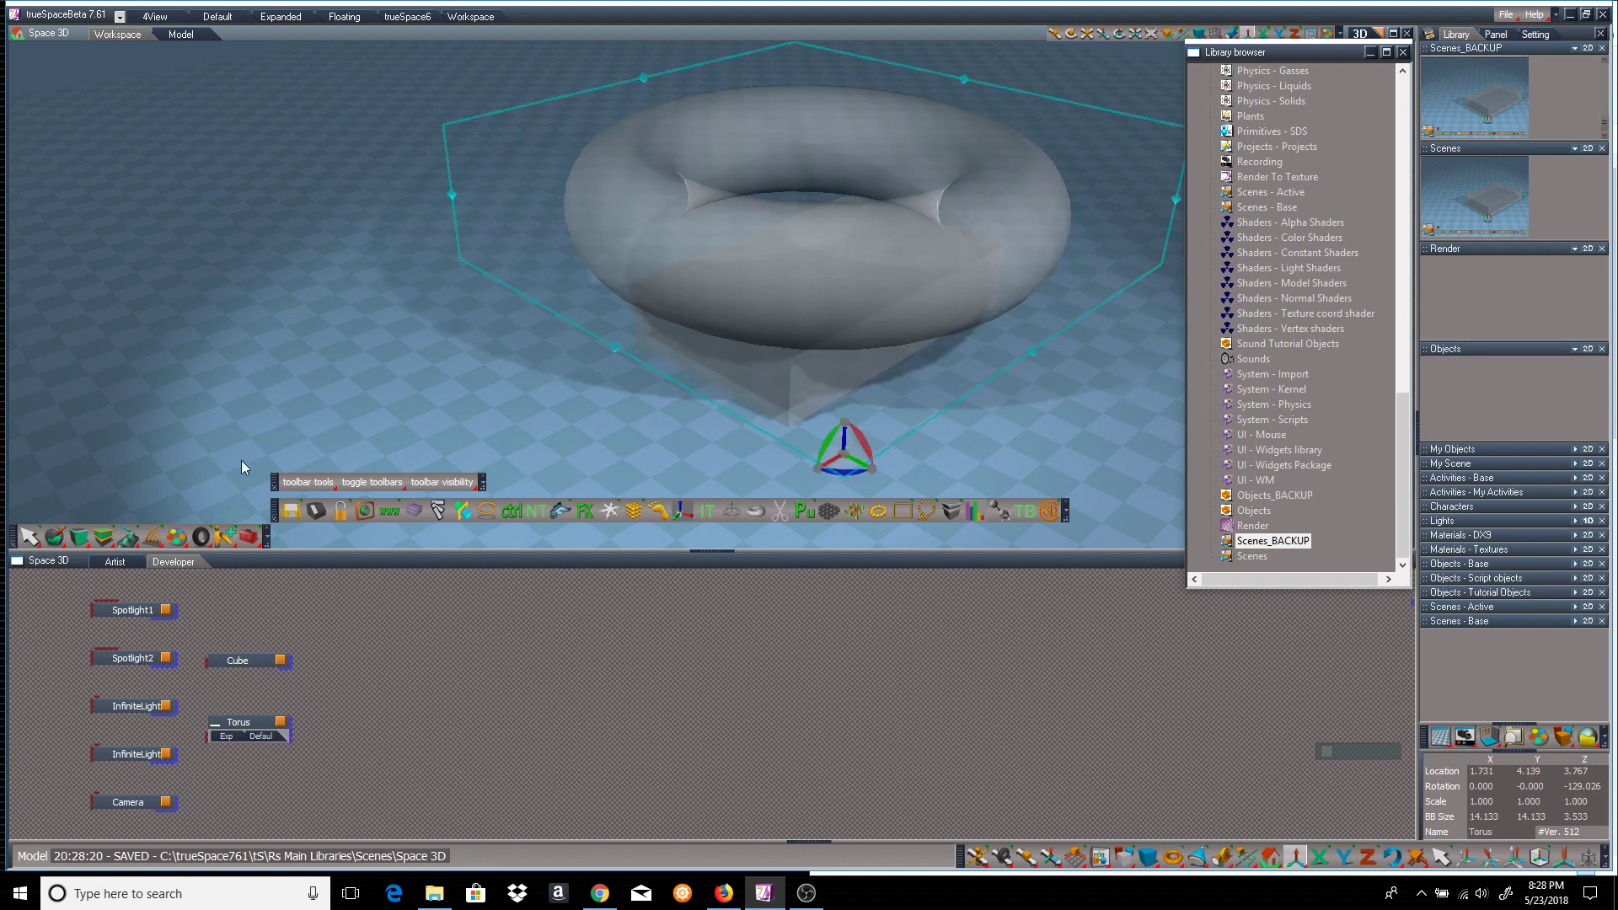
{"action": "left_click", "coordinate": [289, 512]}
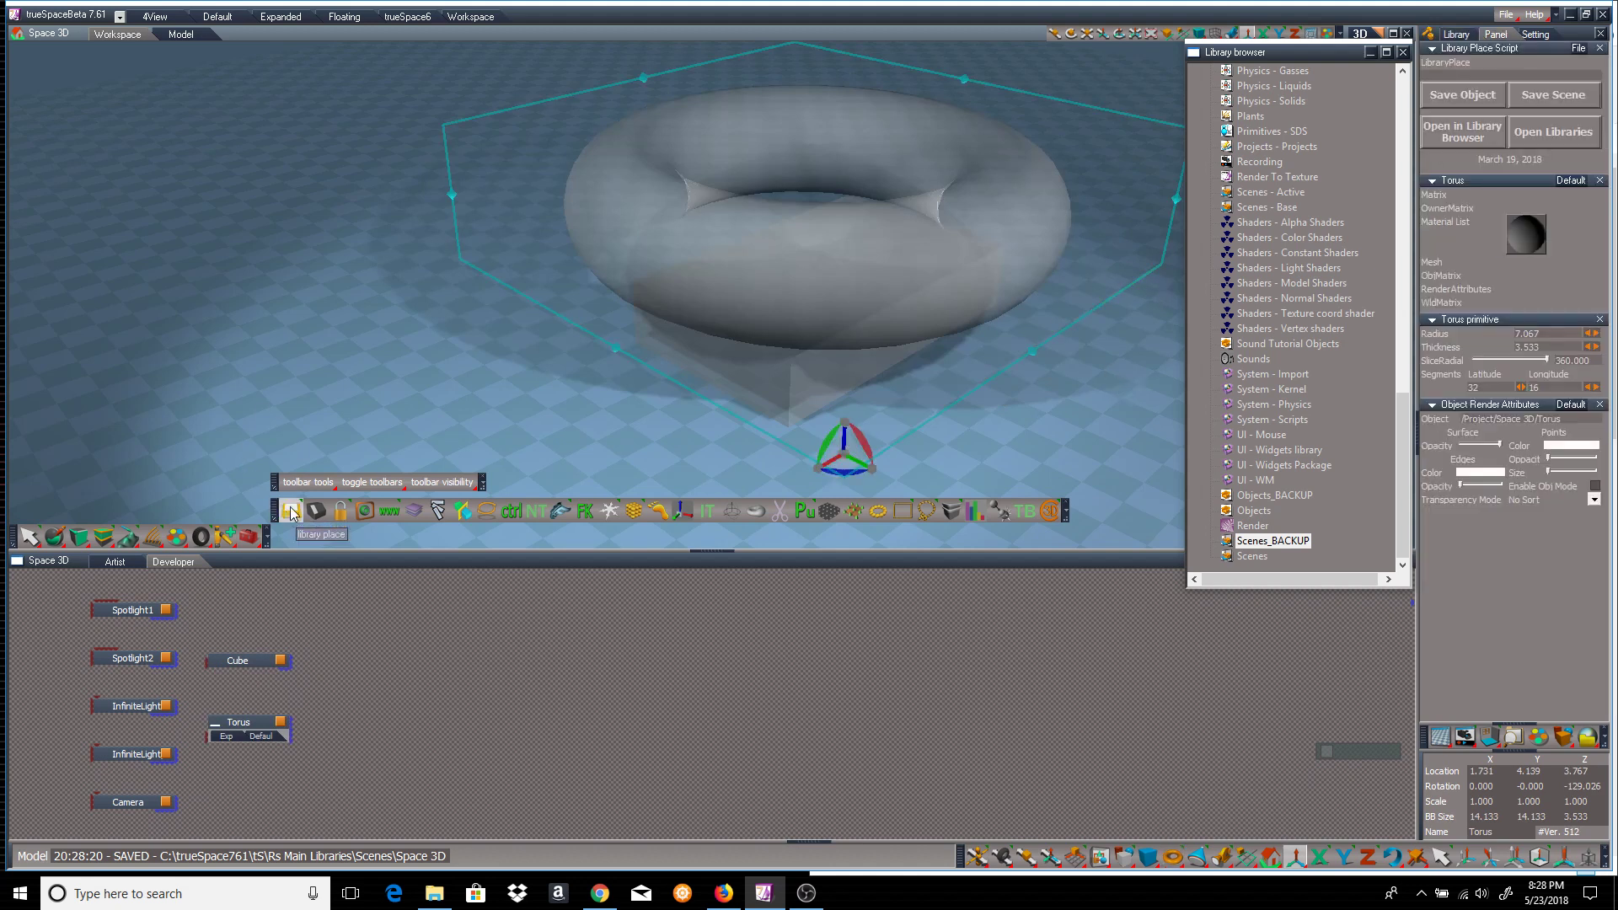
{"action": "left_click", "coordinate": [1551, 96]}
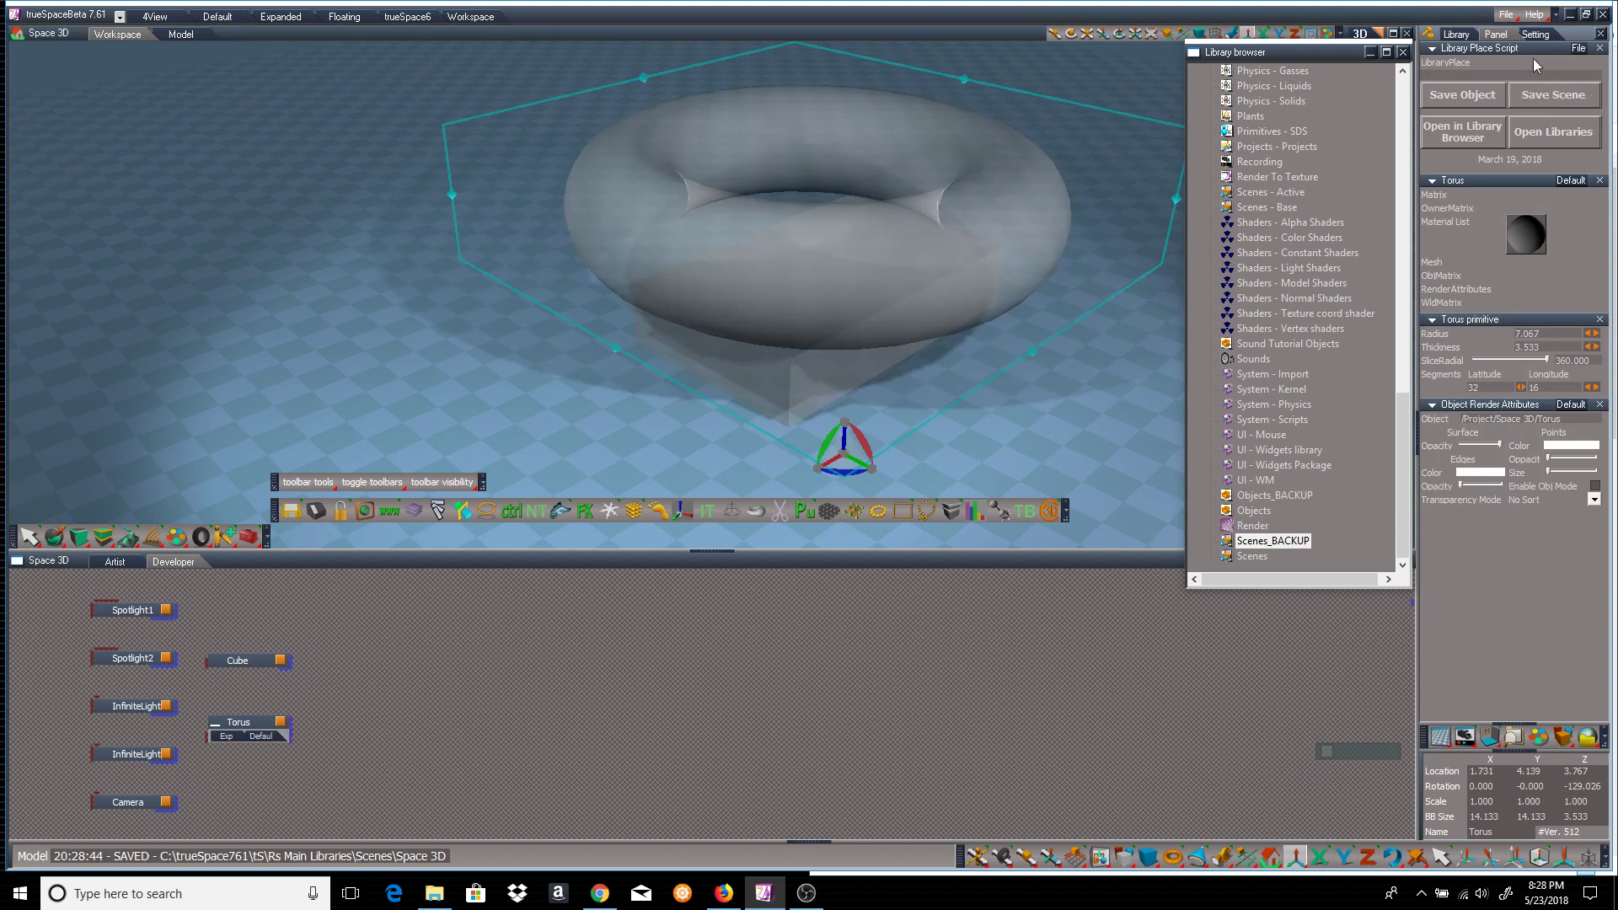
{"action": "left_click", "coordinate": [1455, 34]}
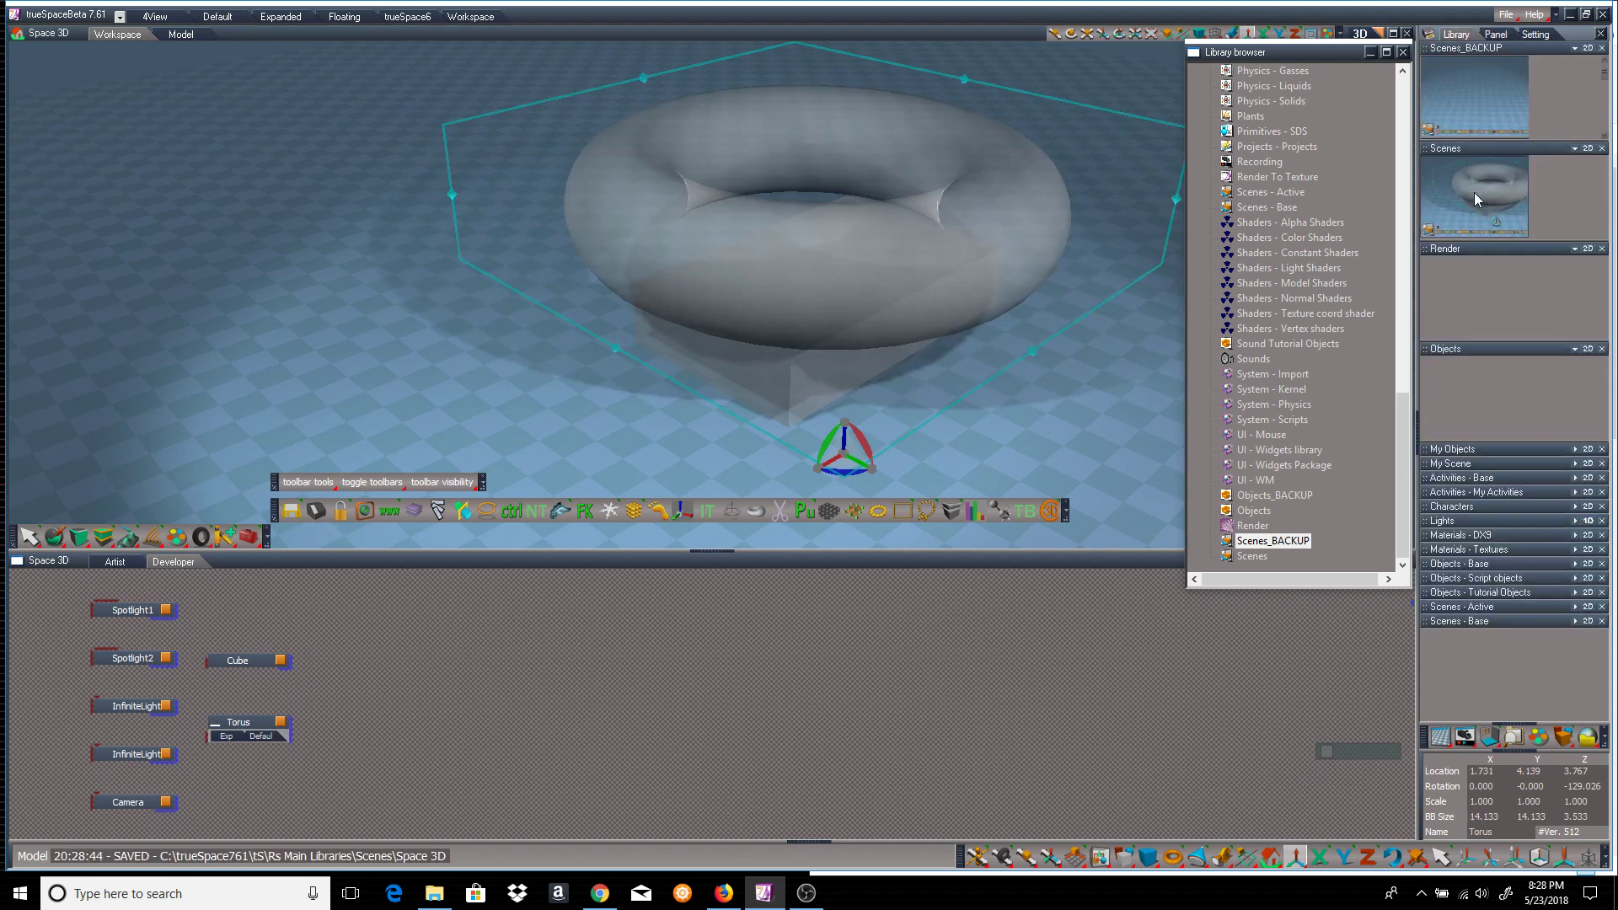
{"action": "mouse_move", "coordinate": [1605, 80]}
{"action": "left_mouse_down"}
{"action": "mouse_move", "coordinate": [1611, 128]}
{"action": "mouse_move", "coordinate": [1615, 53]}
{"action": "left_mouse_up"}
Float the Library Place script over the 3D view, save the torus with it as an object and open the Objects_BACKUP library.
{"action": "left_click", "coordinate": [291, 511]}
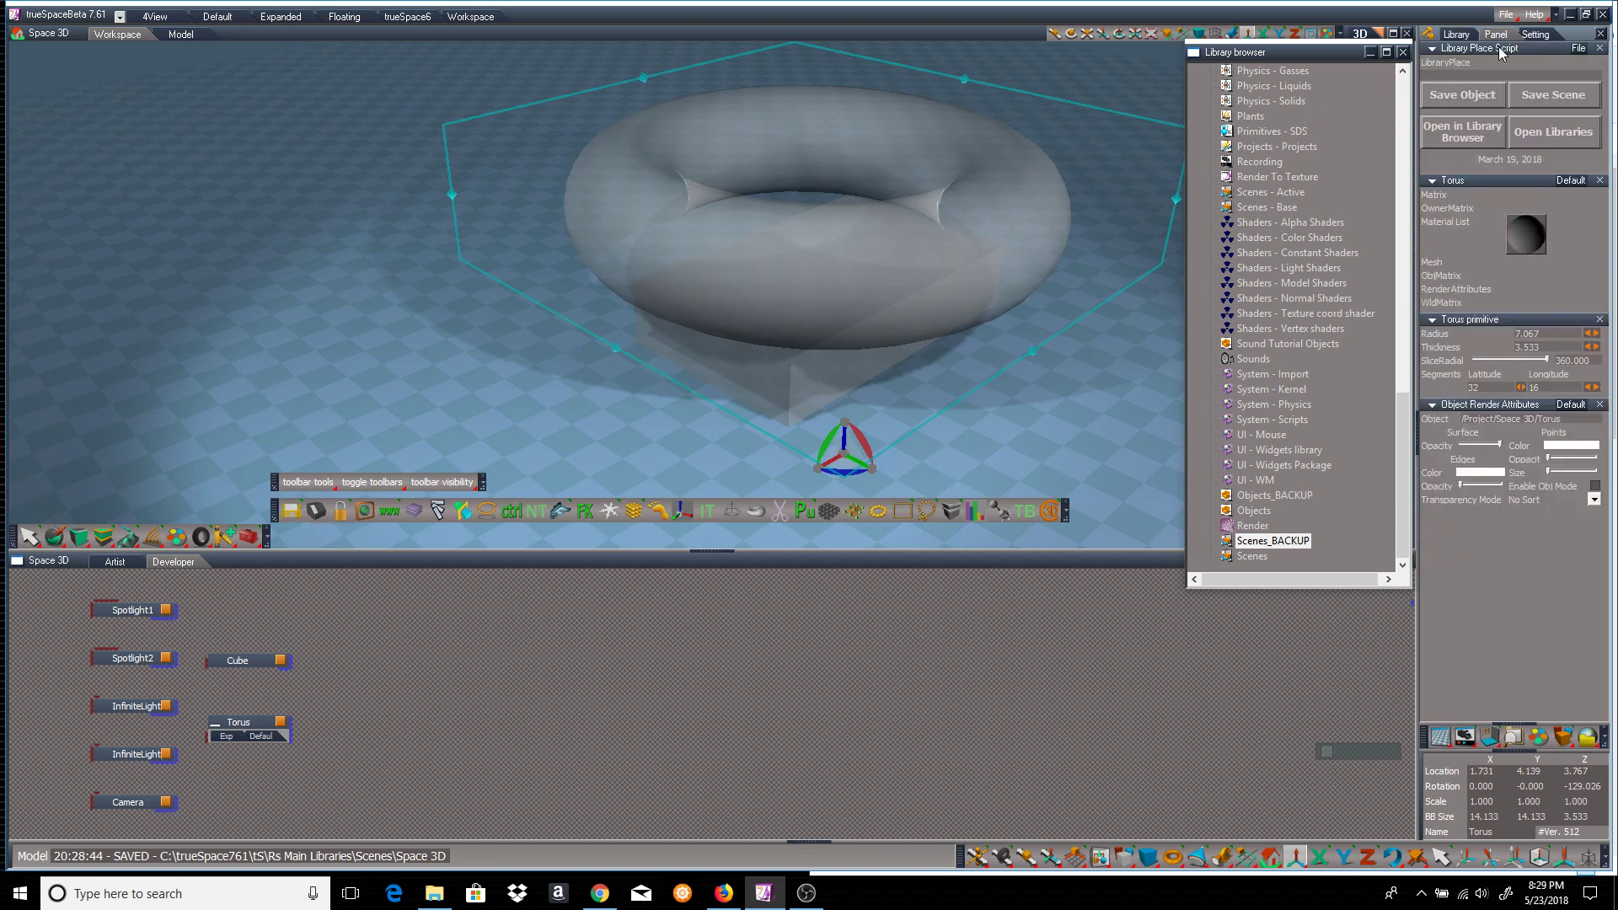
{"action": "left_click_drag", "start_coordinate": [1500, 52], "coordinate": [249, 94]}
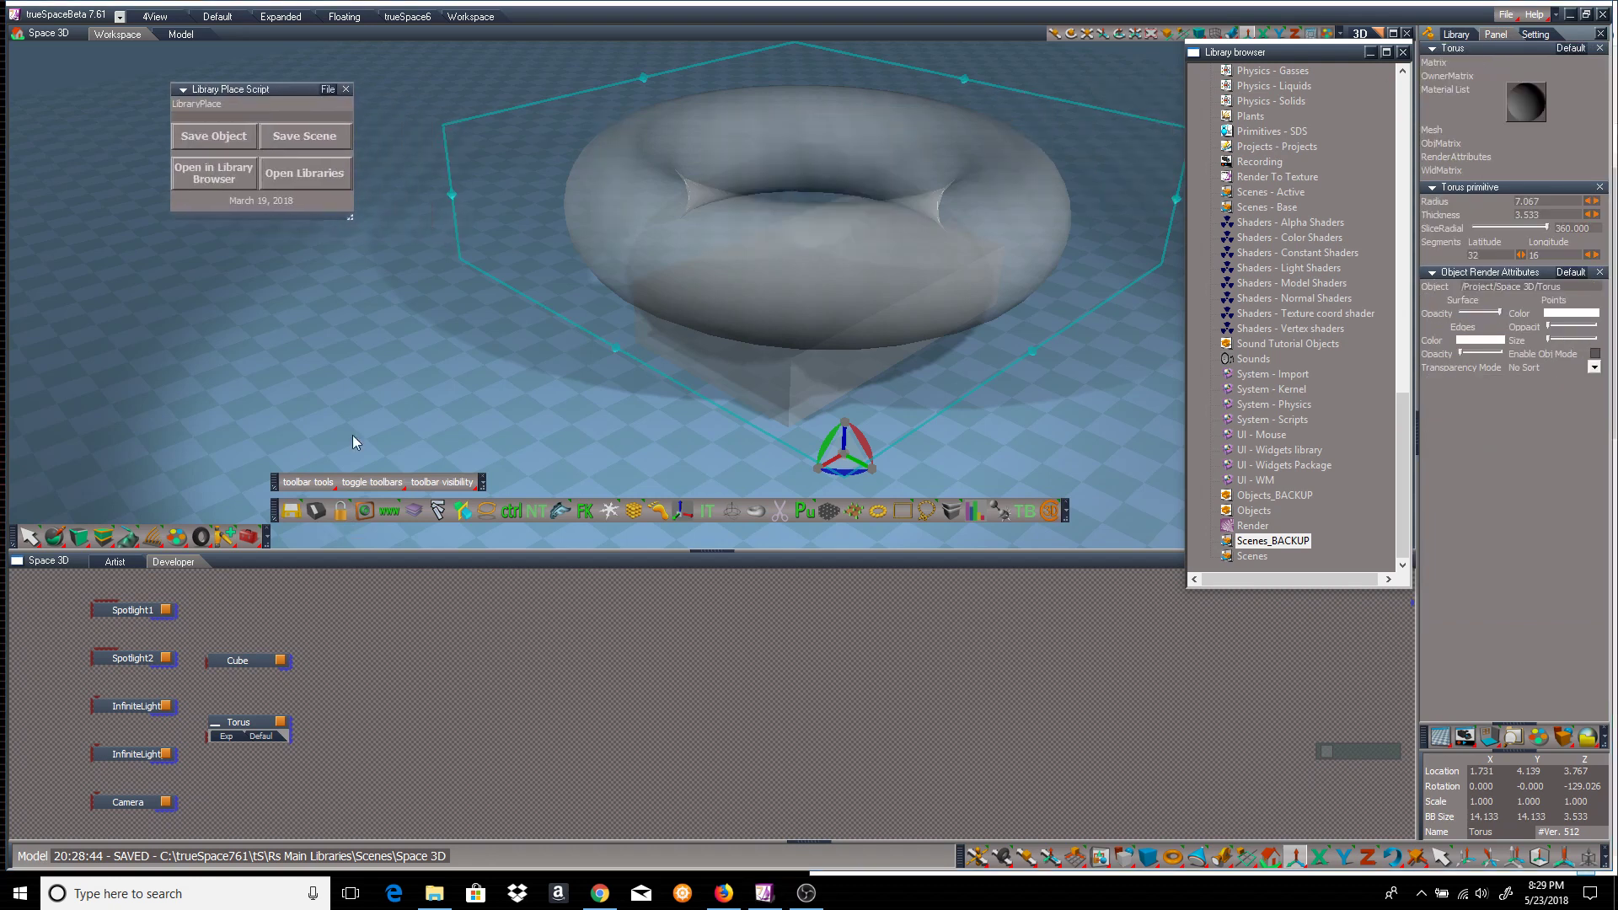
{"action": "left_click", "coordinate": [199, 136]}
{"action": "left_click", "coordinate": [1299, 500]}
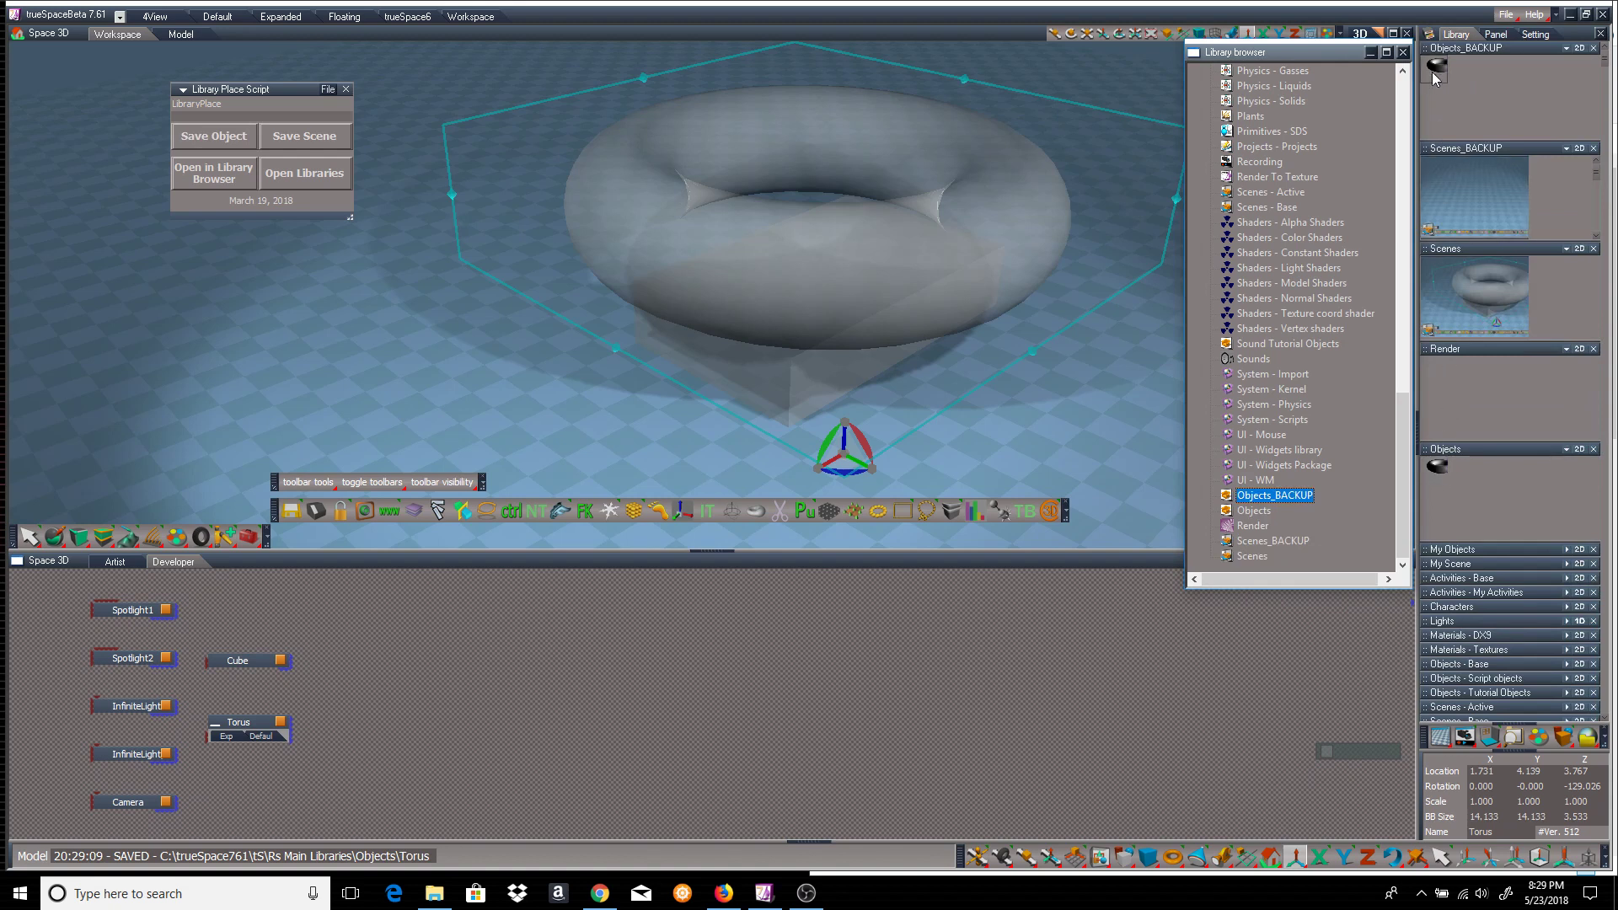
Convert the torus to an editable mesh and deform it by moving a selection of its vertices outward.
{"action": "double_click", "coordinate": [799, 249]}
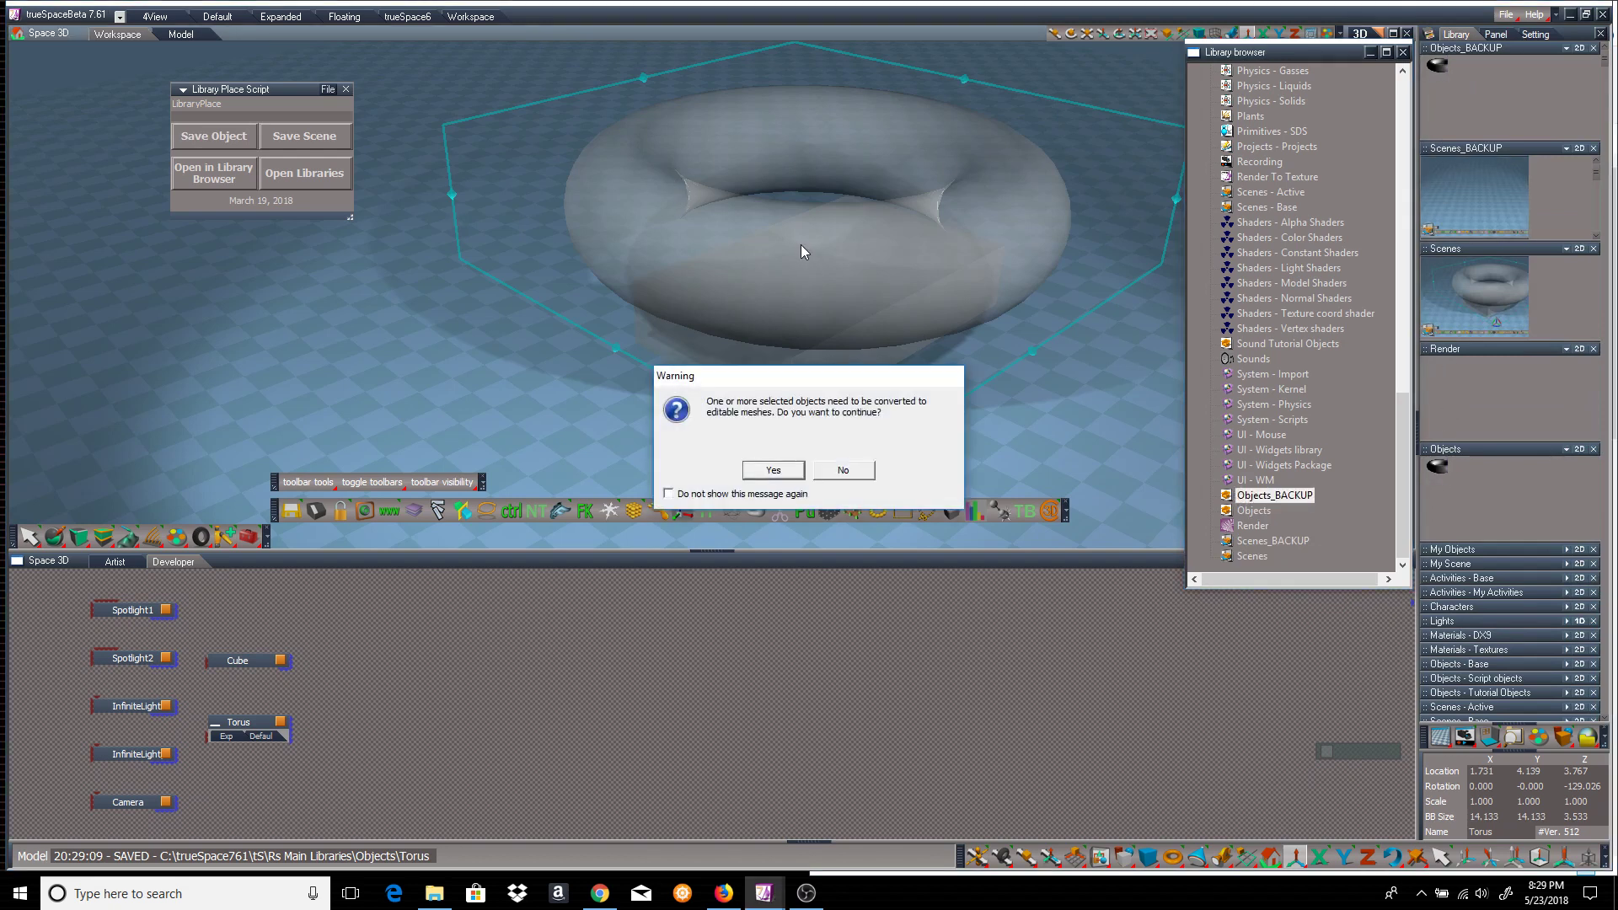
{"action": "left_click", "coordinate": [771, 470]}
{"action": "mouse_move", "coordinate": [536, 100]}
{"action": "left_mouse_down"}
{"action": "mouse_move", "coordinate": [801, 407]}
{"action": "mouse_move", "coordinate": [959, 176]}
{"action": "left_mouse_up"}
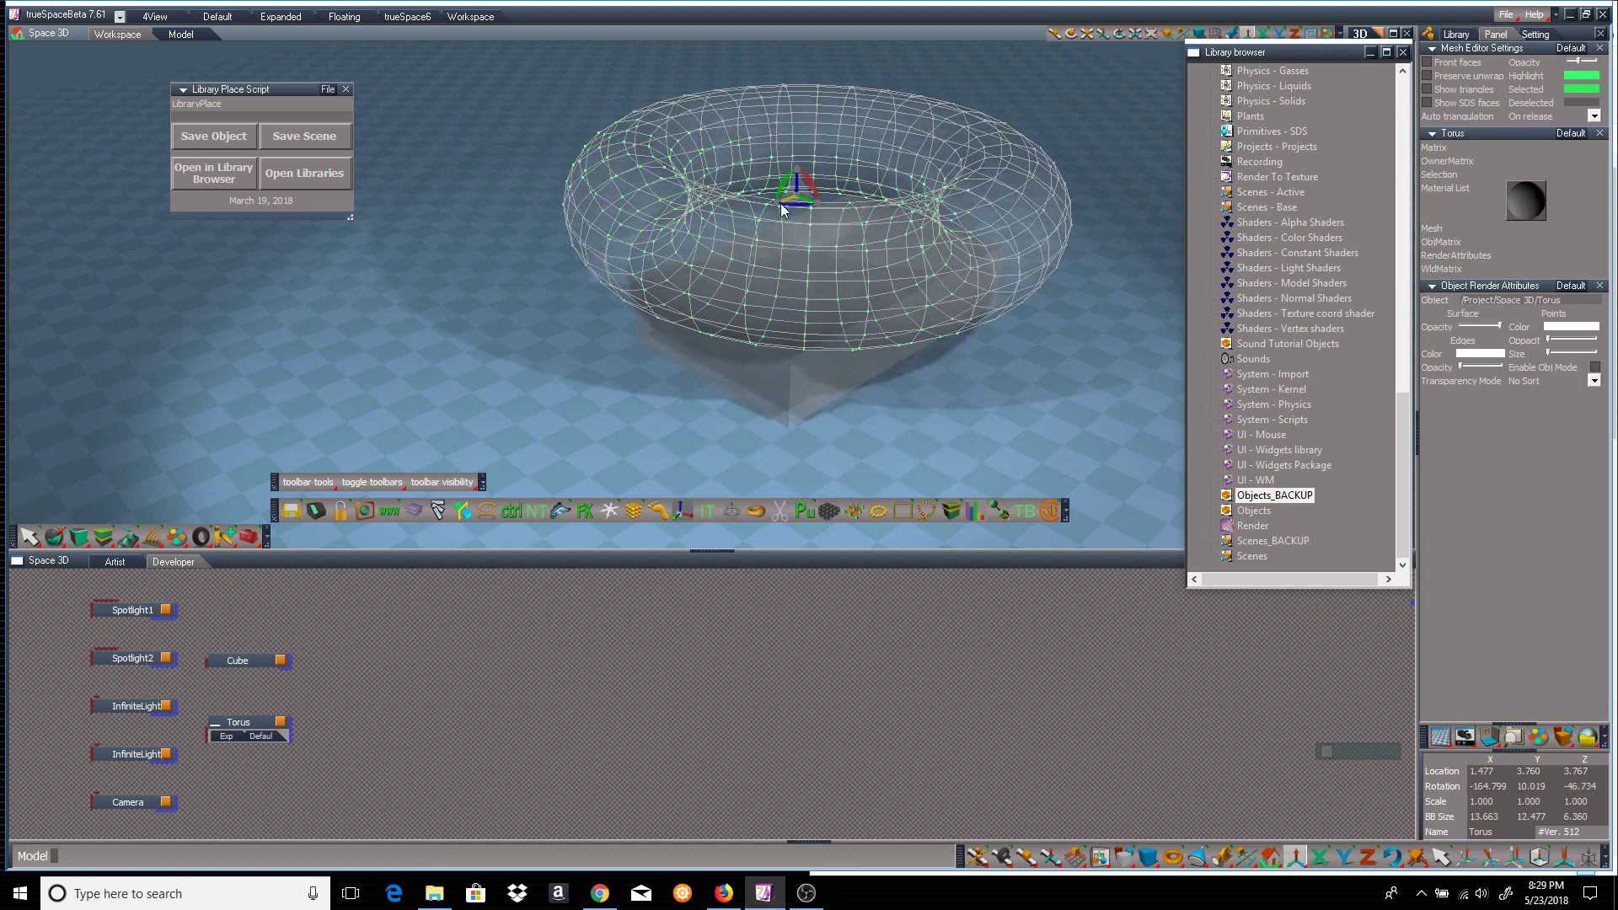
{"action": "left_click_drag", "start_coordinate": [791, 196], "coordinate": [468, 313]}
{"action": "right_click", "coordinate": [943, 150]}
{"action": "left_click", "coordinate": [942, 149]}
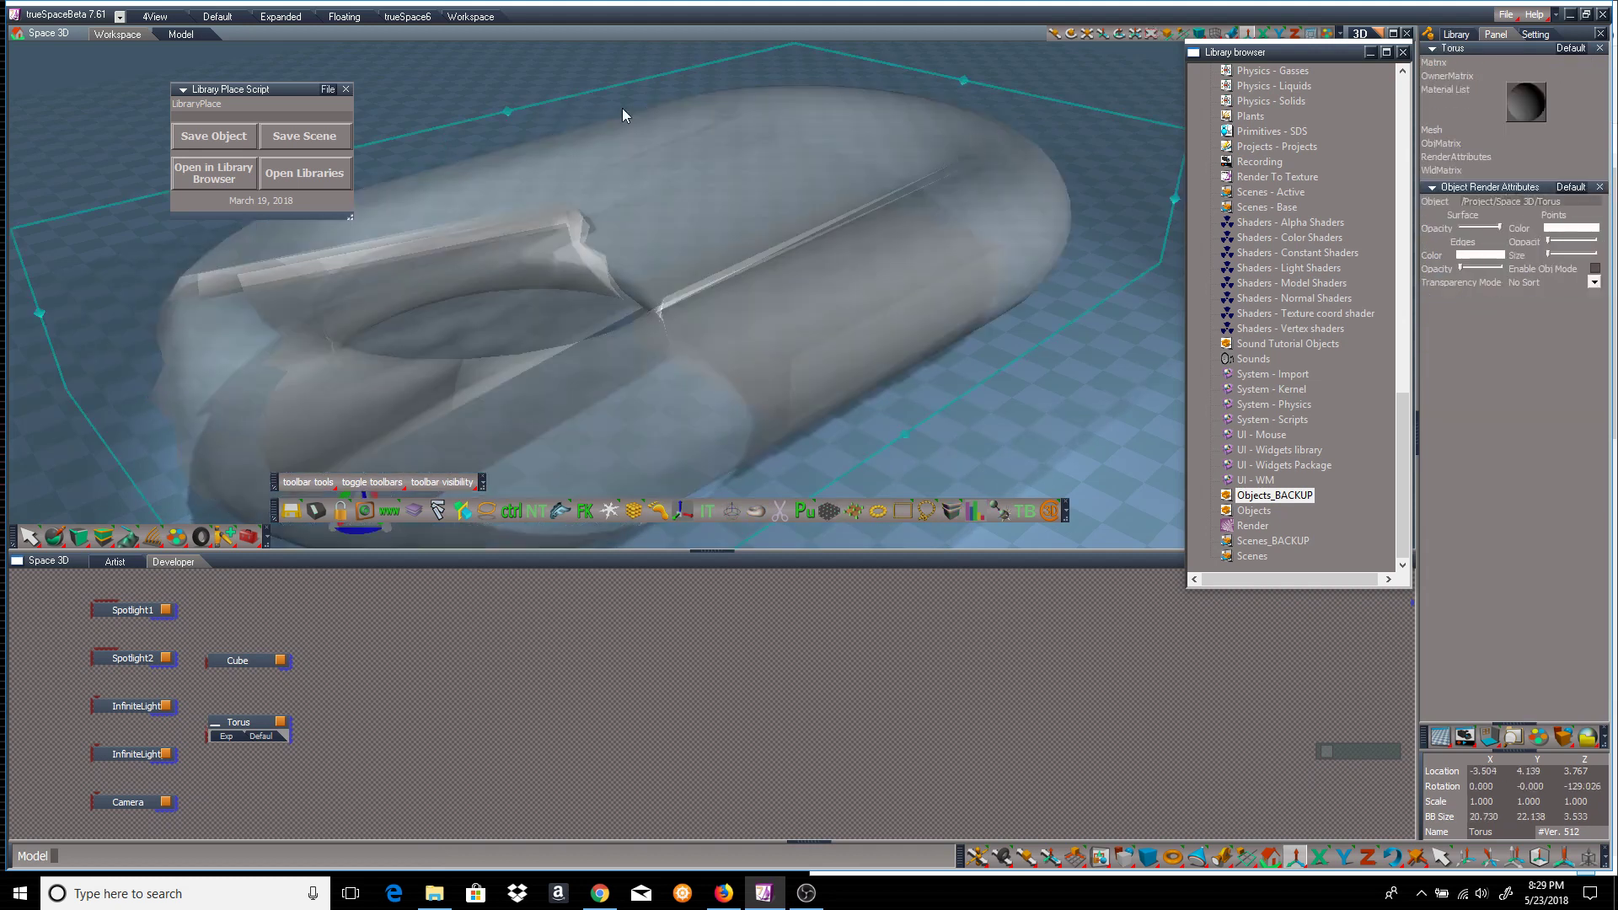
Save the deformed torus with the Library Place script and show the open libraries to check its backup.
{"action": "left_click", "coordinate": [221, 137]}
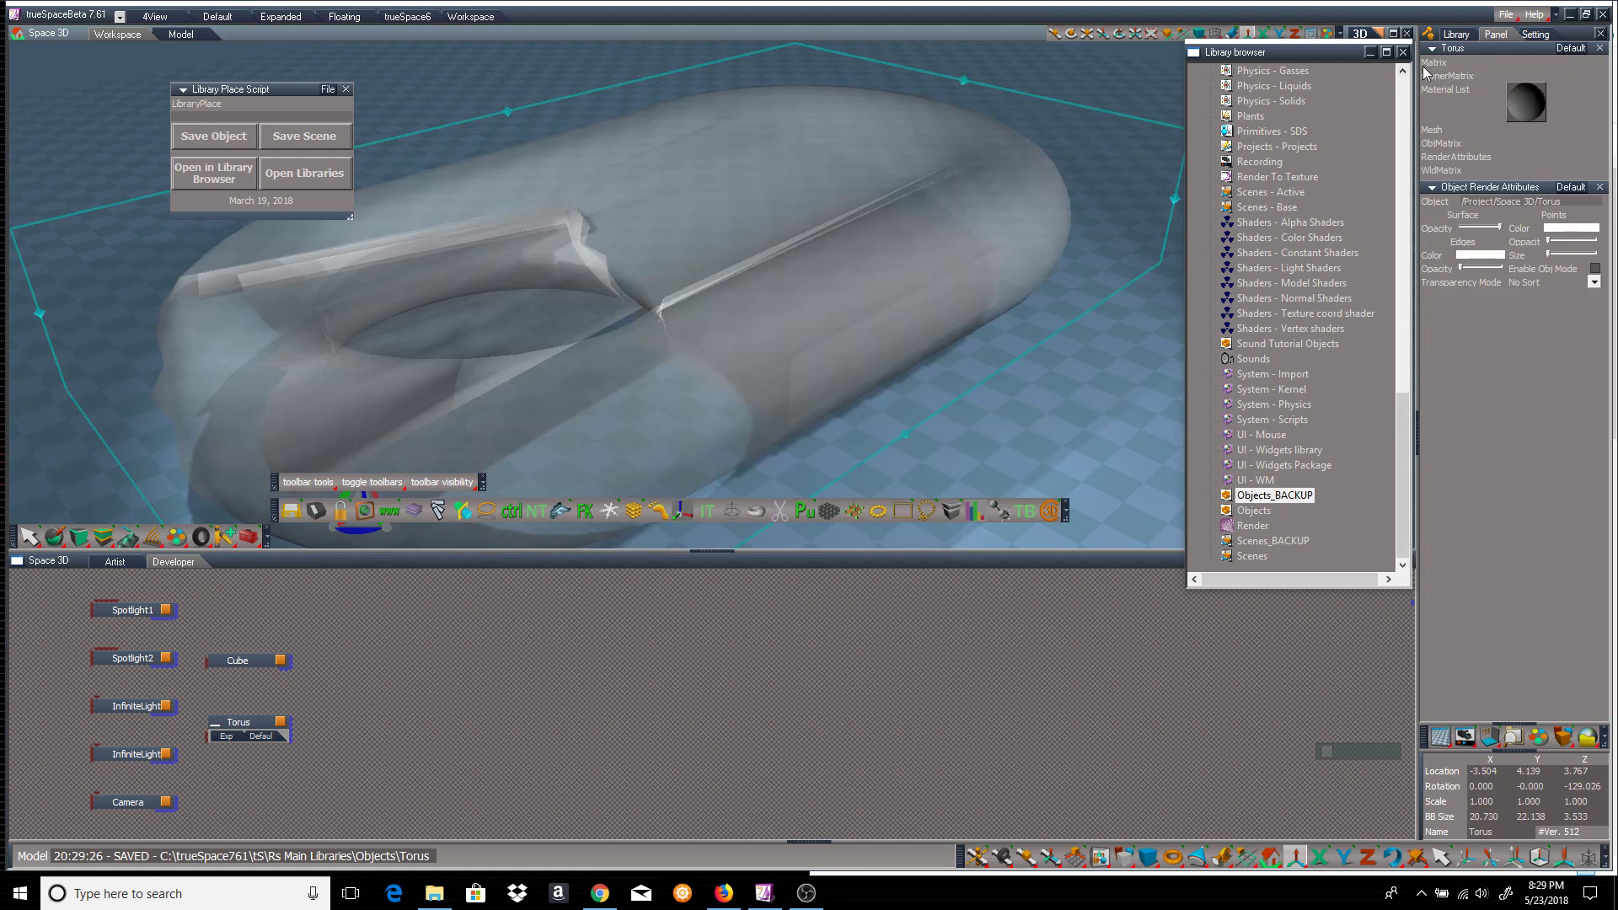
{"action": "left_click", "coordinate": [1457, 34]}
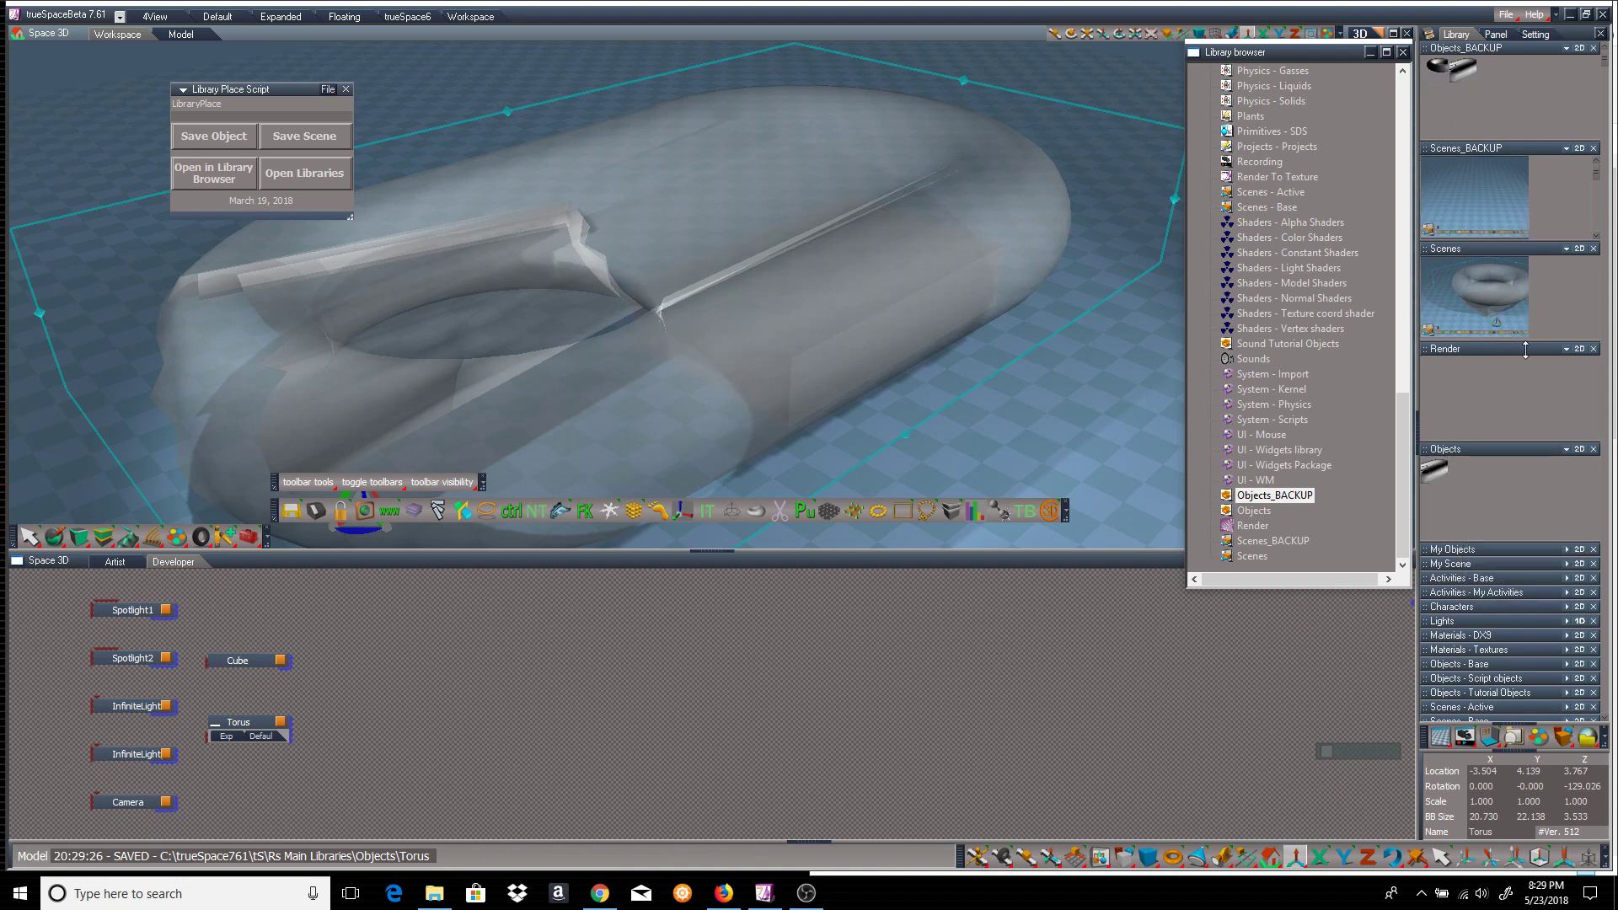
{"action": "mouse_move", "coordinate": [1527, 270]}
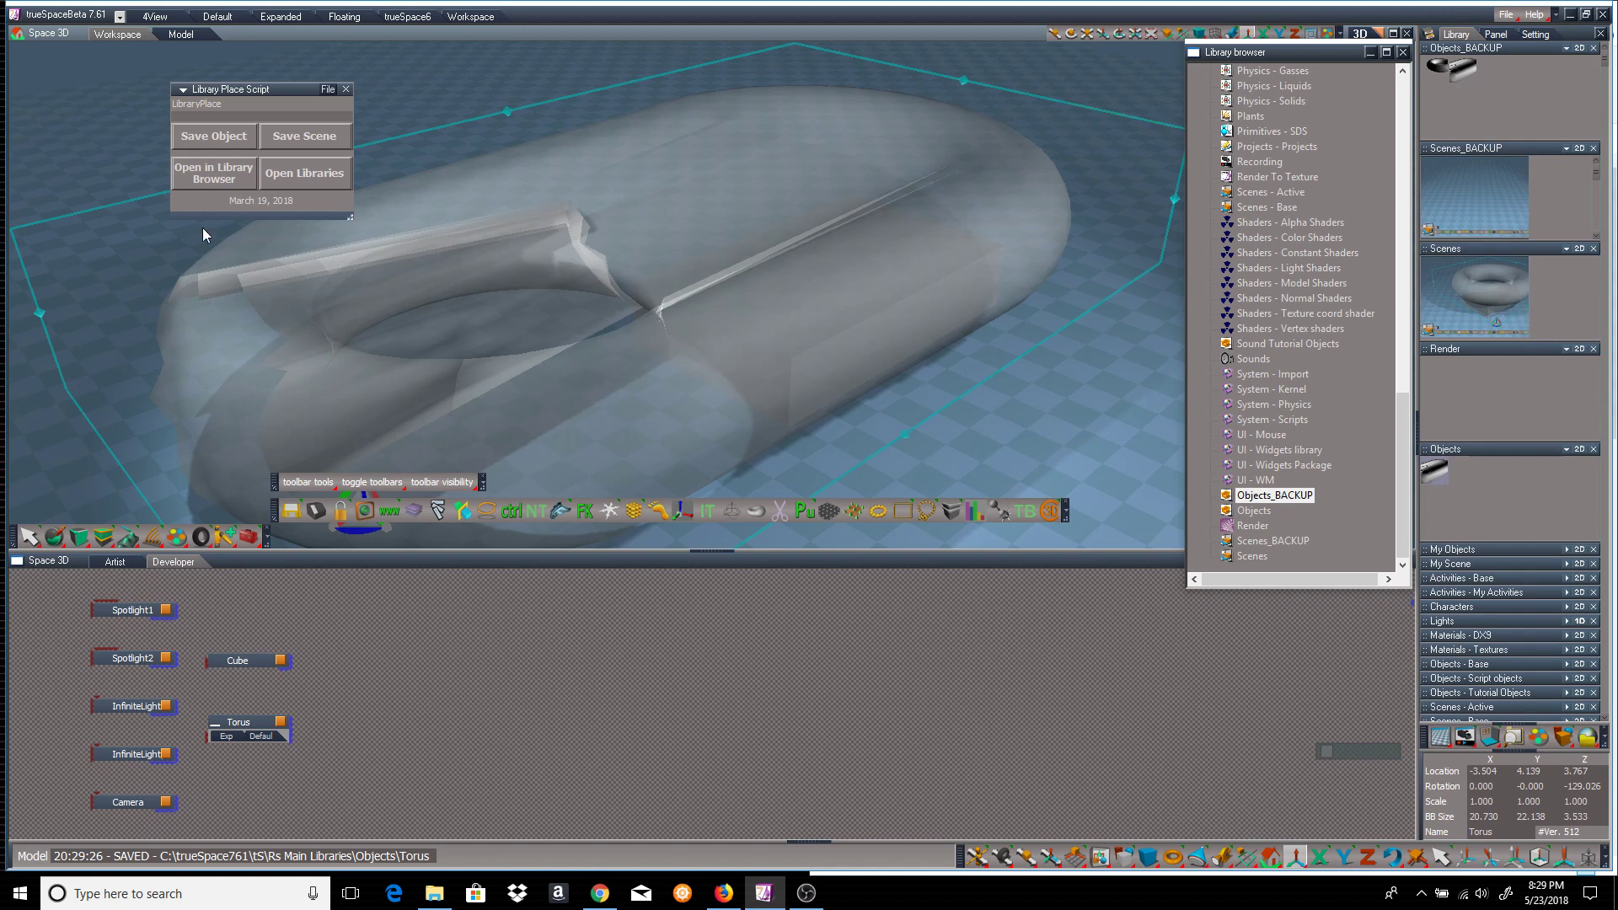
Create a folder named TestPlace on the C: drive and select it as the script's library place folder.
{"action": "left_click", "coordinate": [328, 89]}
{"action": "left_click_drag", "start_coordinate": [284, 101], "coordinate": [593, 64]}
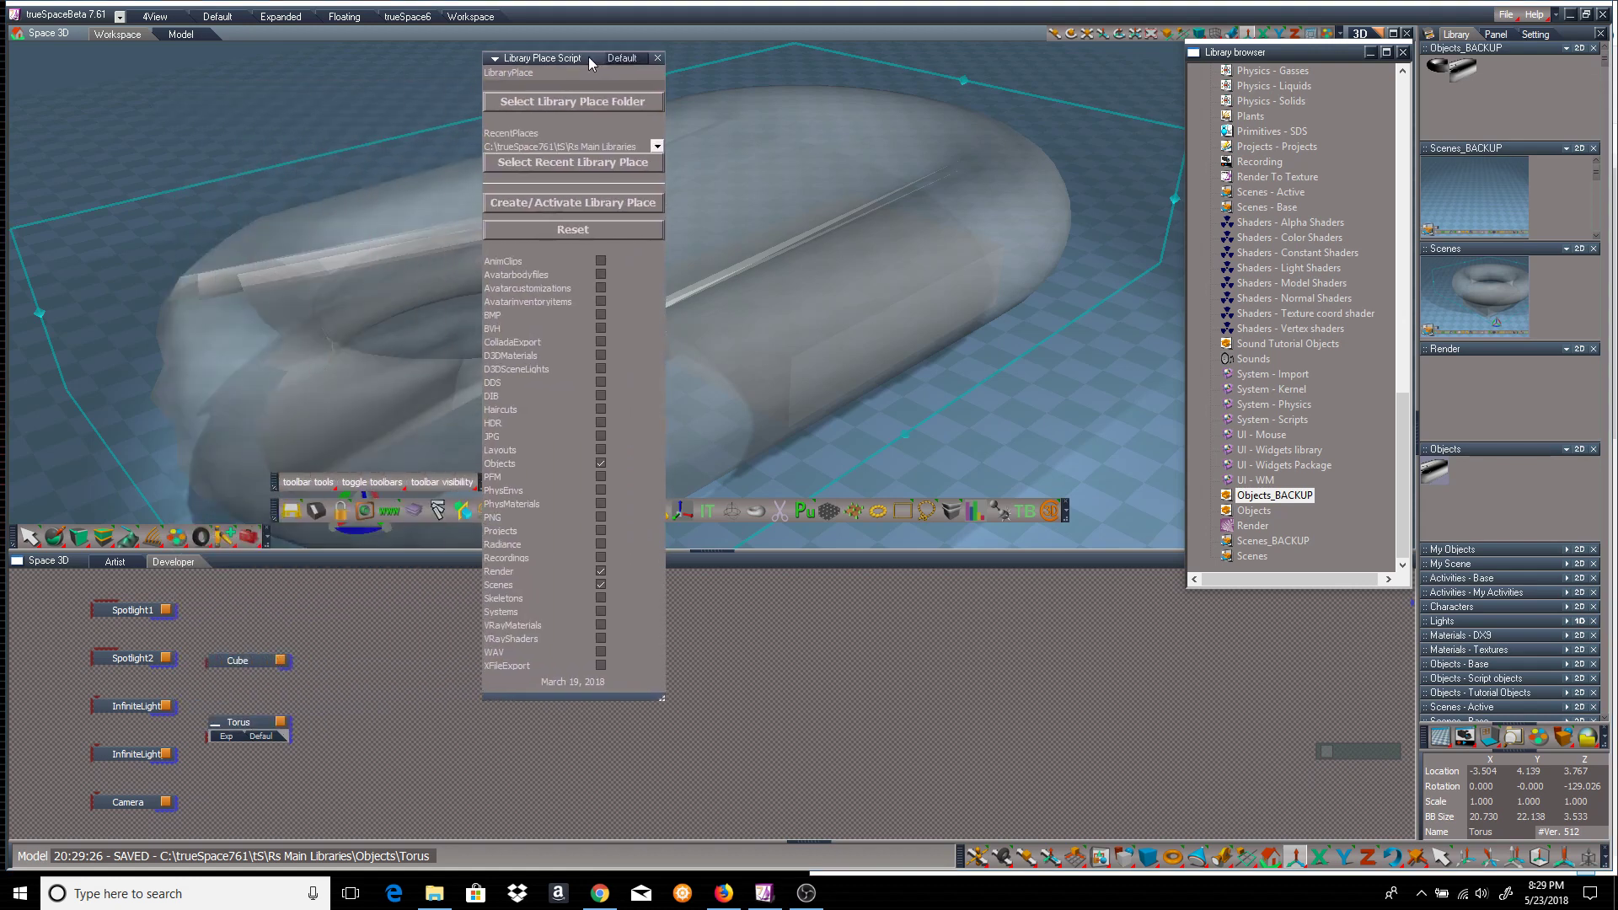
{"action": "left_click_drag", "start_coordinate": [571, 57], "coordinate": [646, 61]}
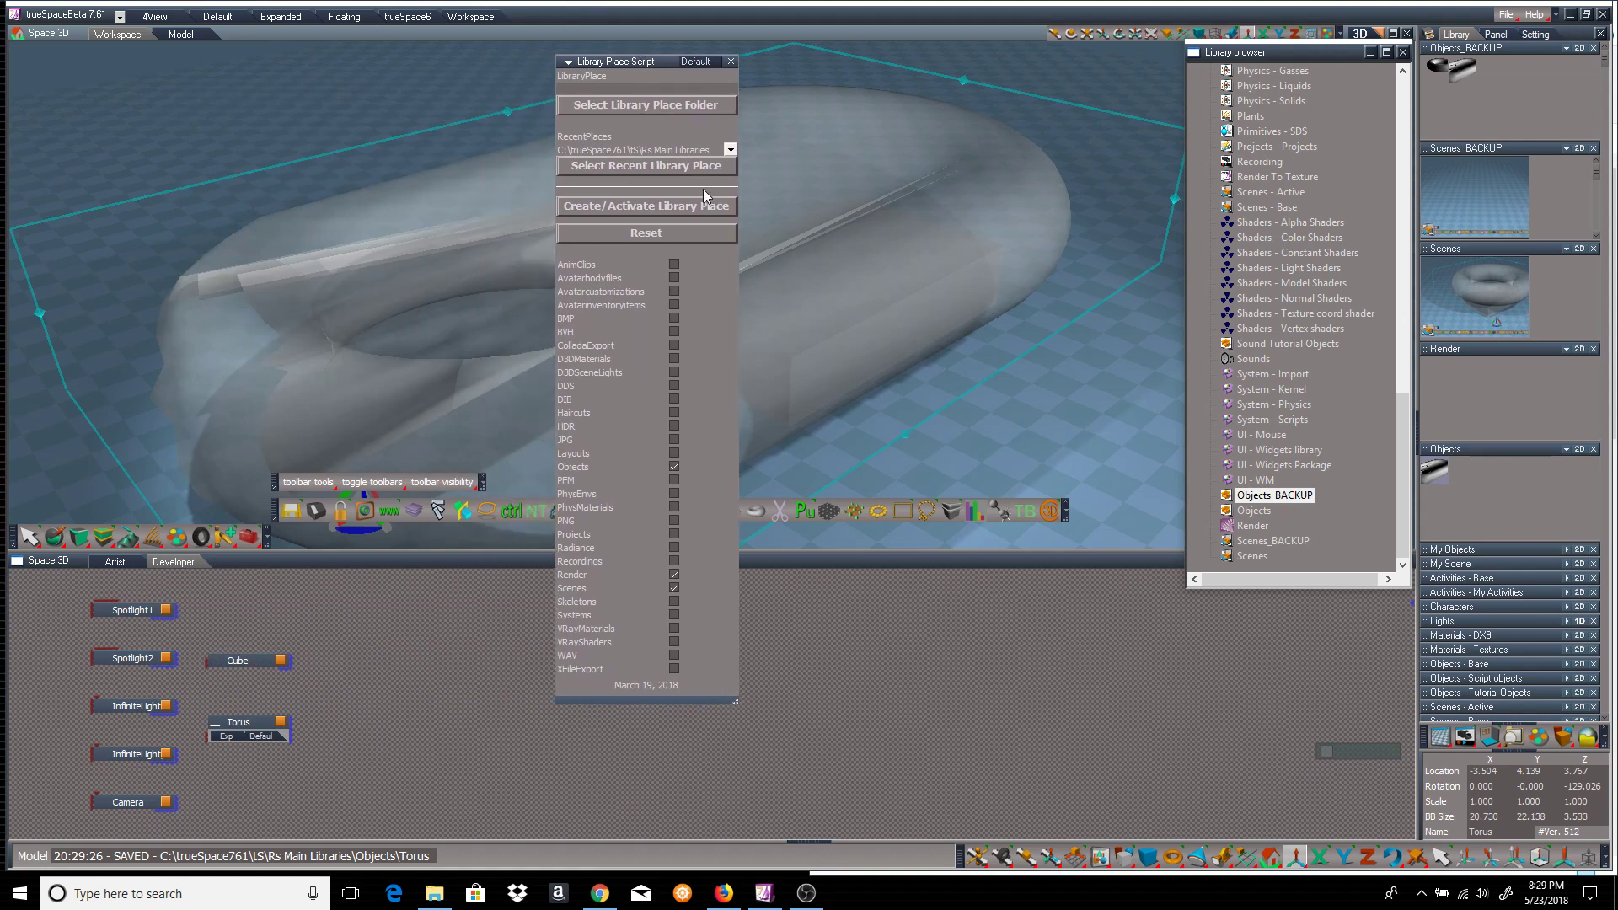
{"action": "left_click", "coordinate": [676, 104]}
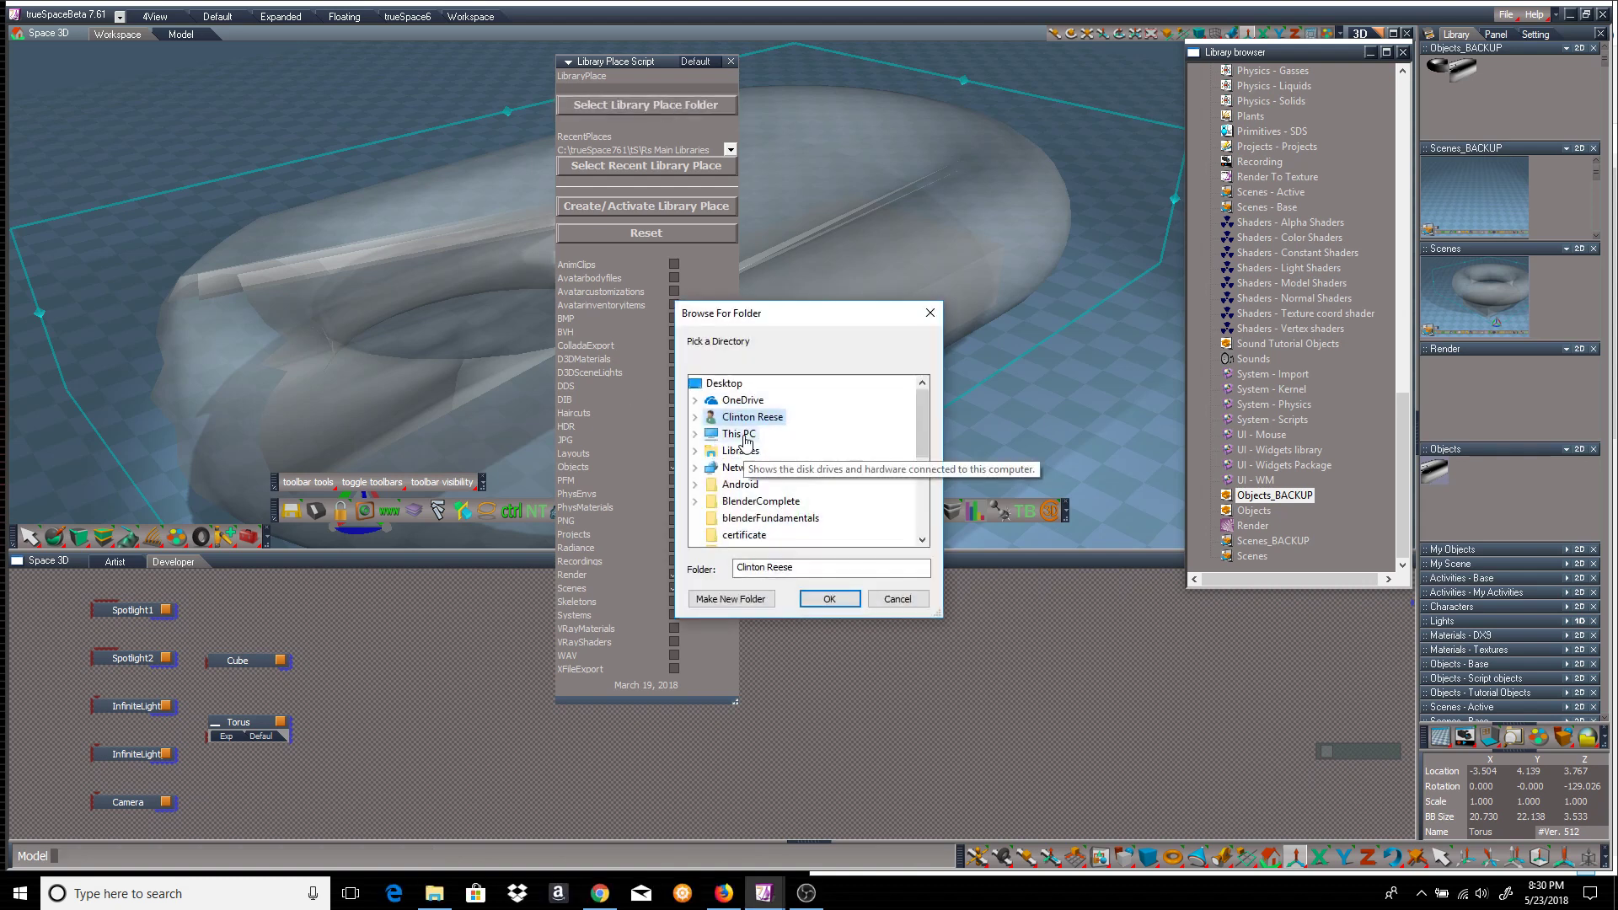
{"action": "double_click", "coordinate": [735, 433]}
{"action": "double_click", "coordinate": [775, 519]}
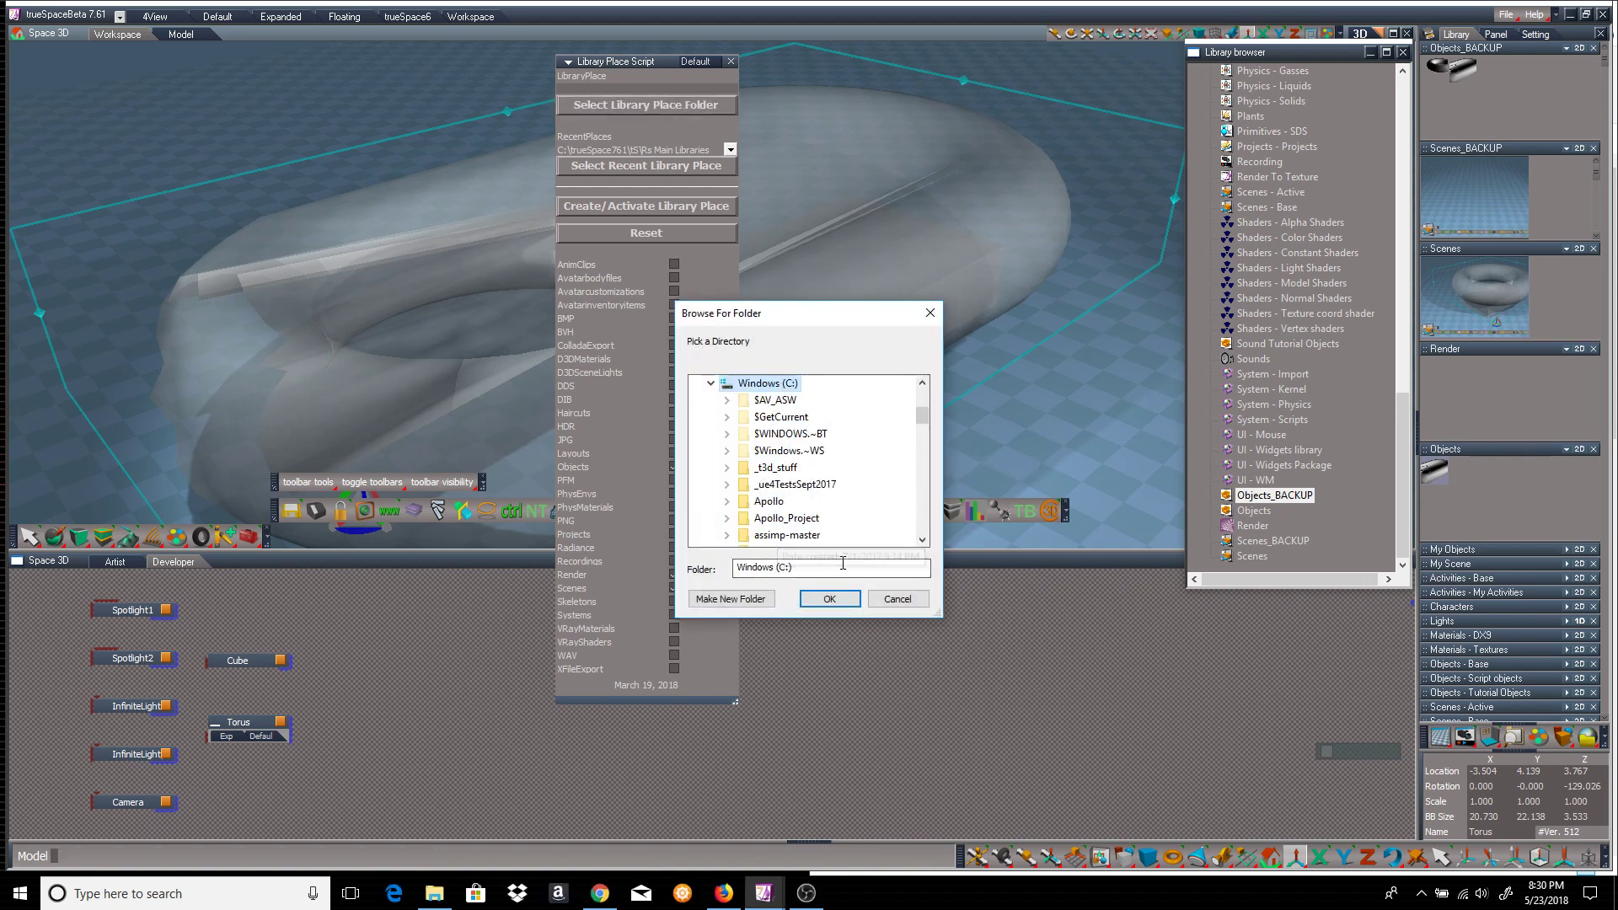
{"action": "left_click", "coordinate": [731, 600]}
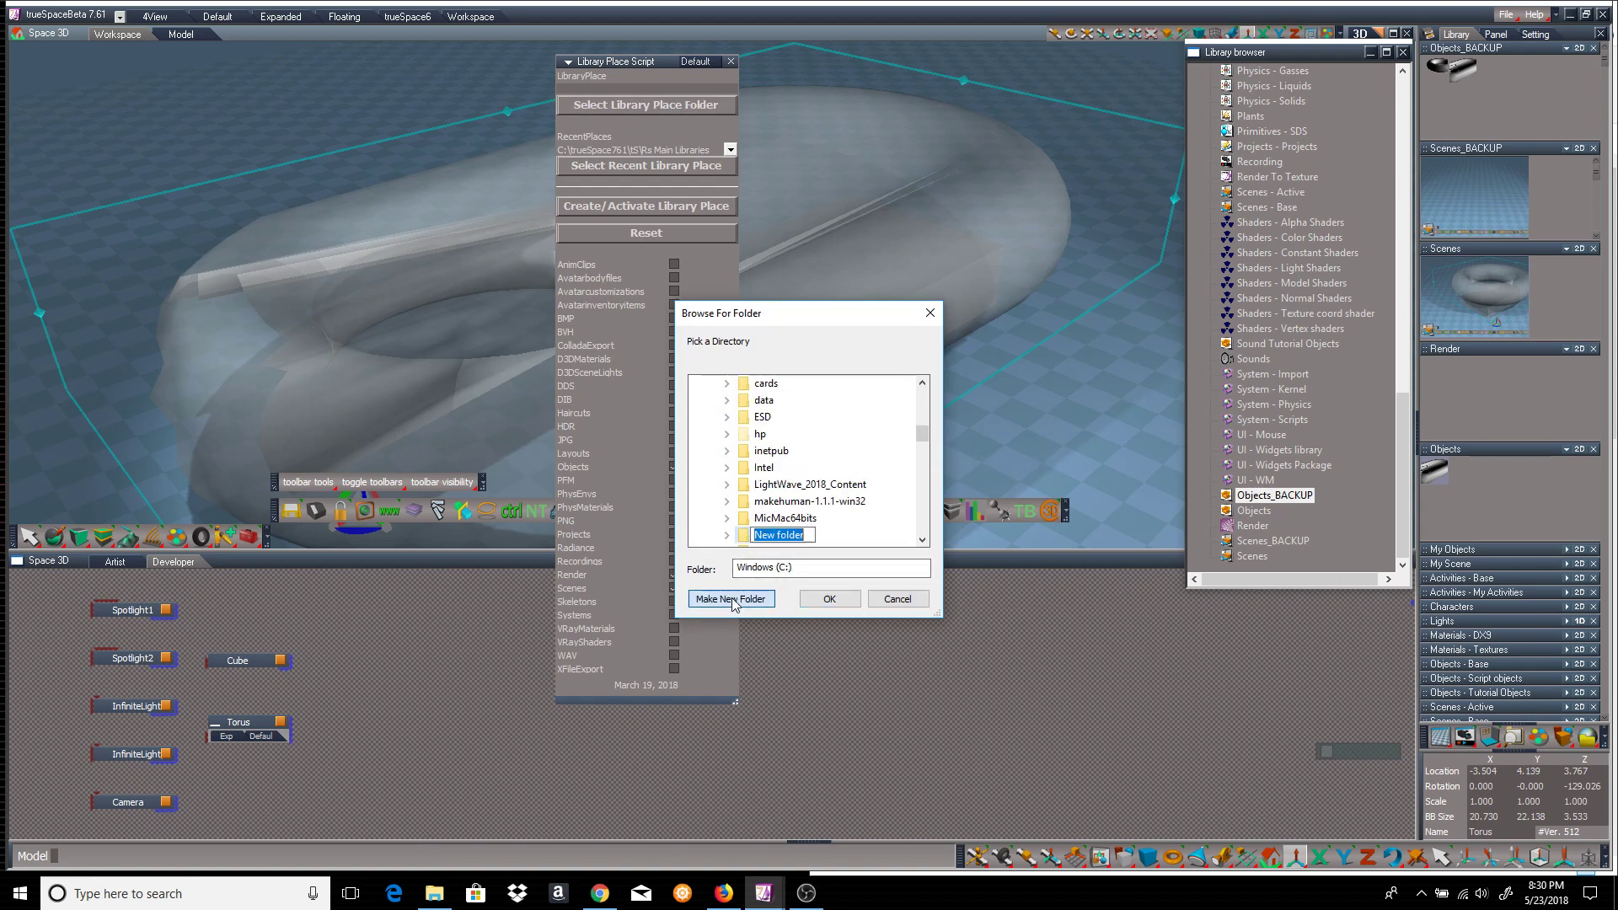
{"action": "type", "text": "TestPlace"}
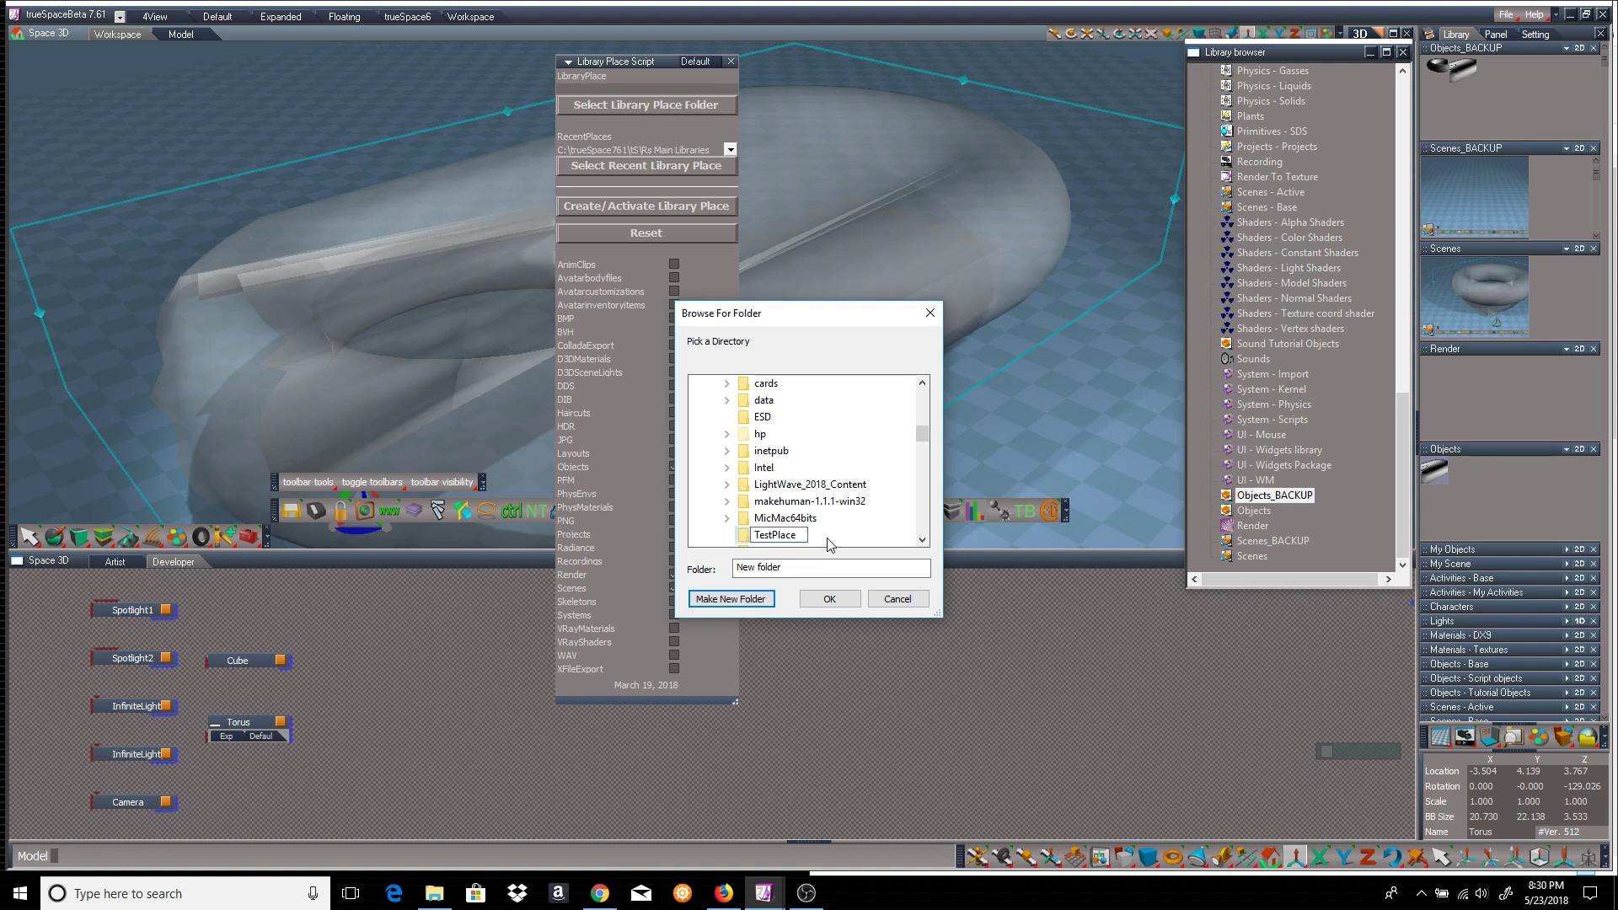
{"action": "key", "text": "Escape"}
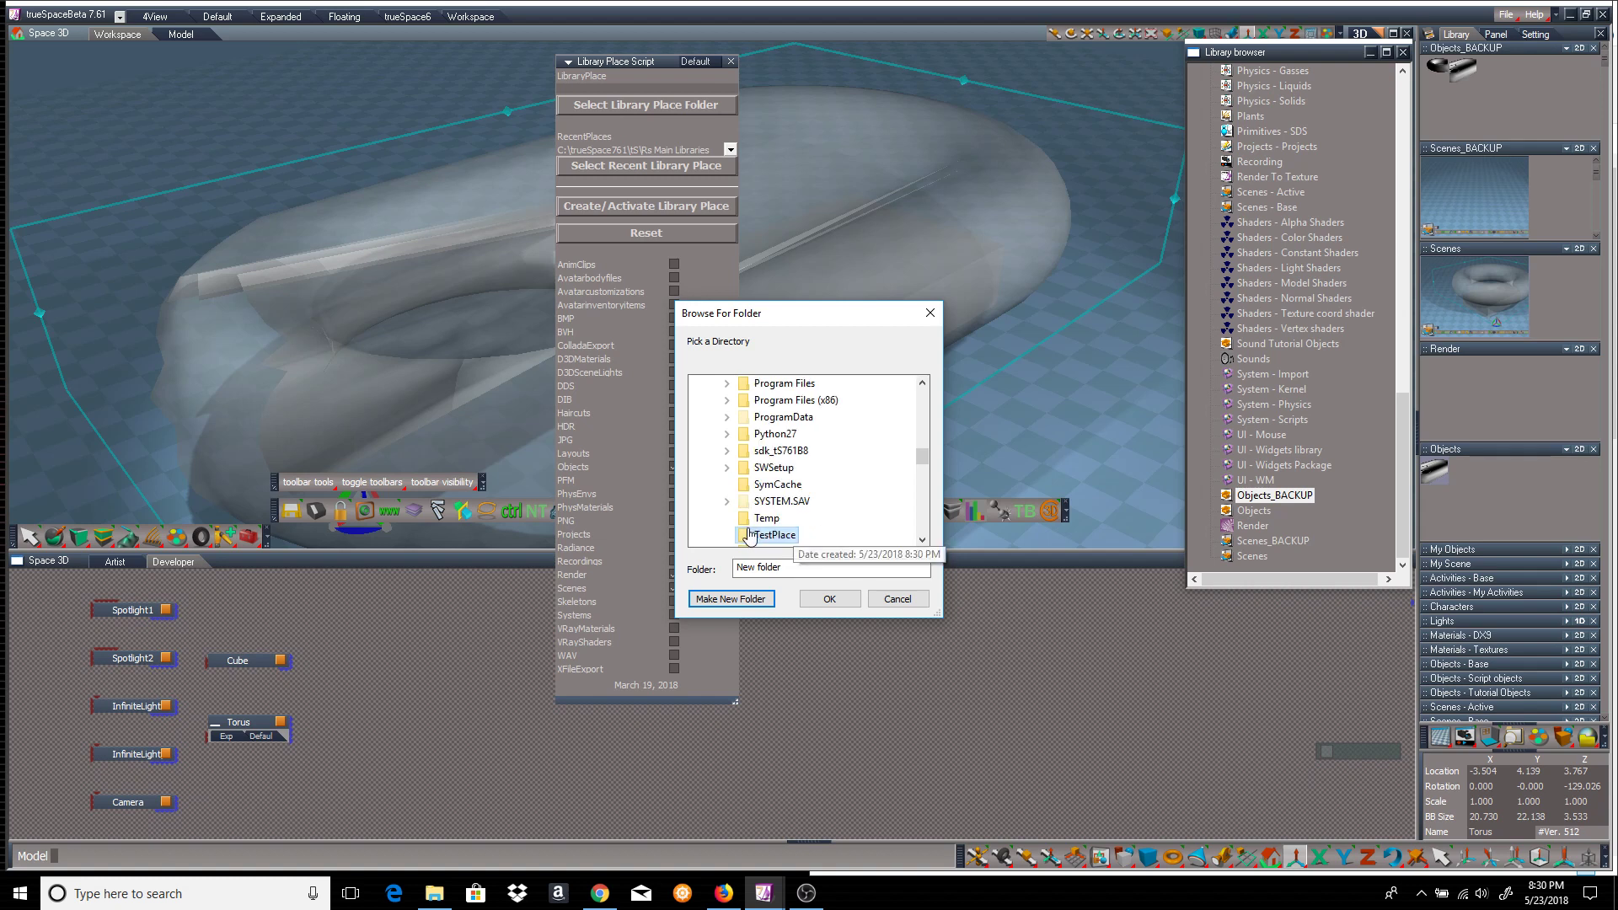
{"action": "left_click", "coordinate": [759, 536]}
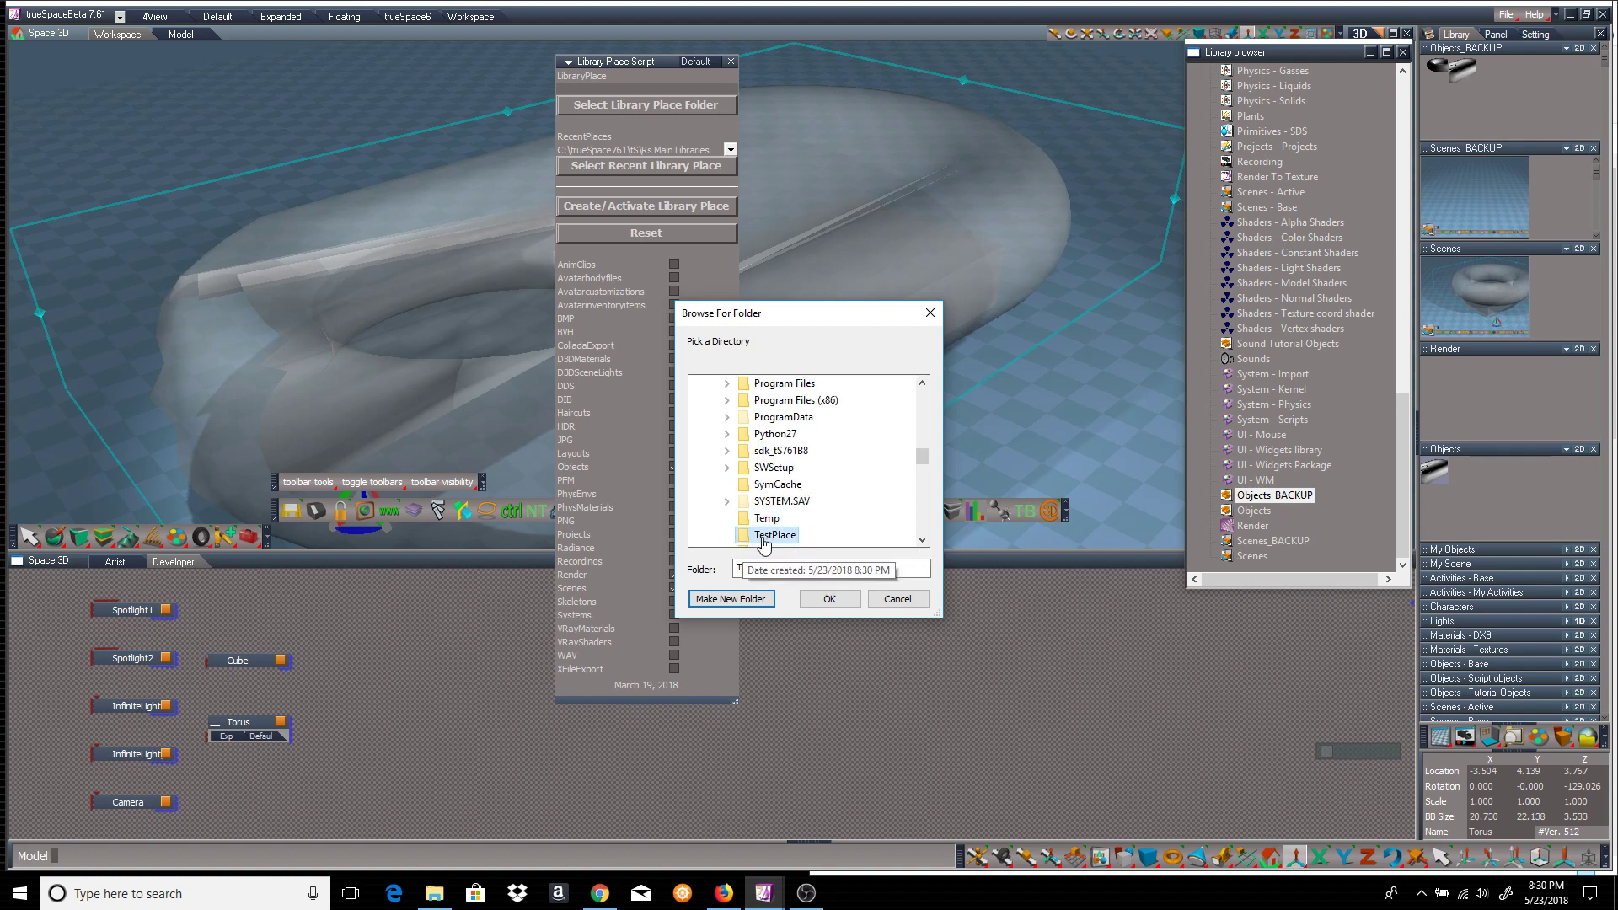
{"action": "left_click", "coordinate": [829, 599]}
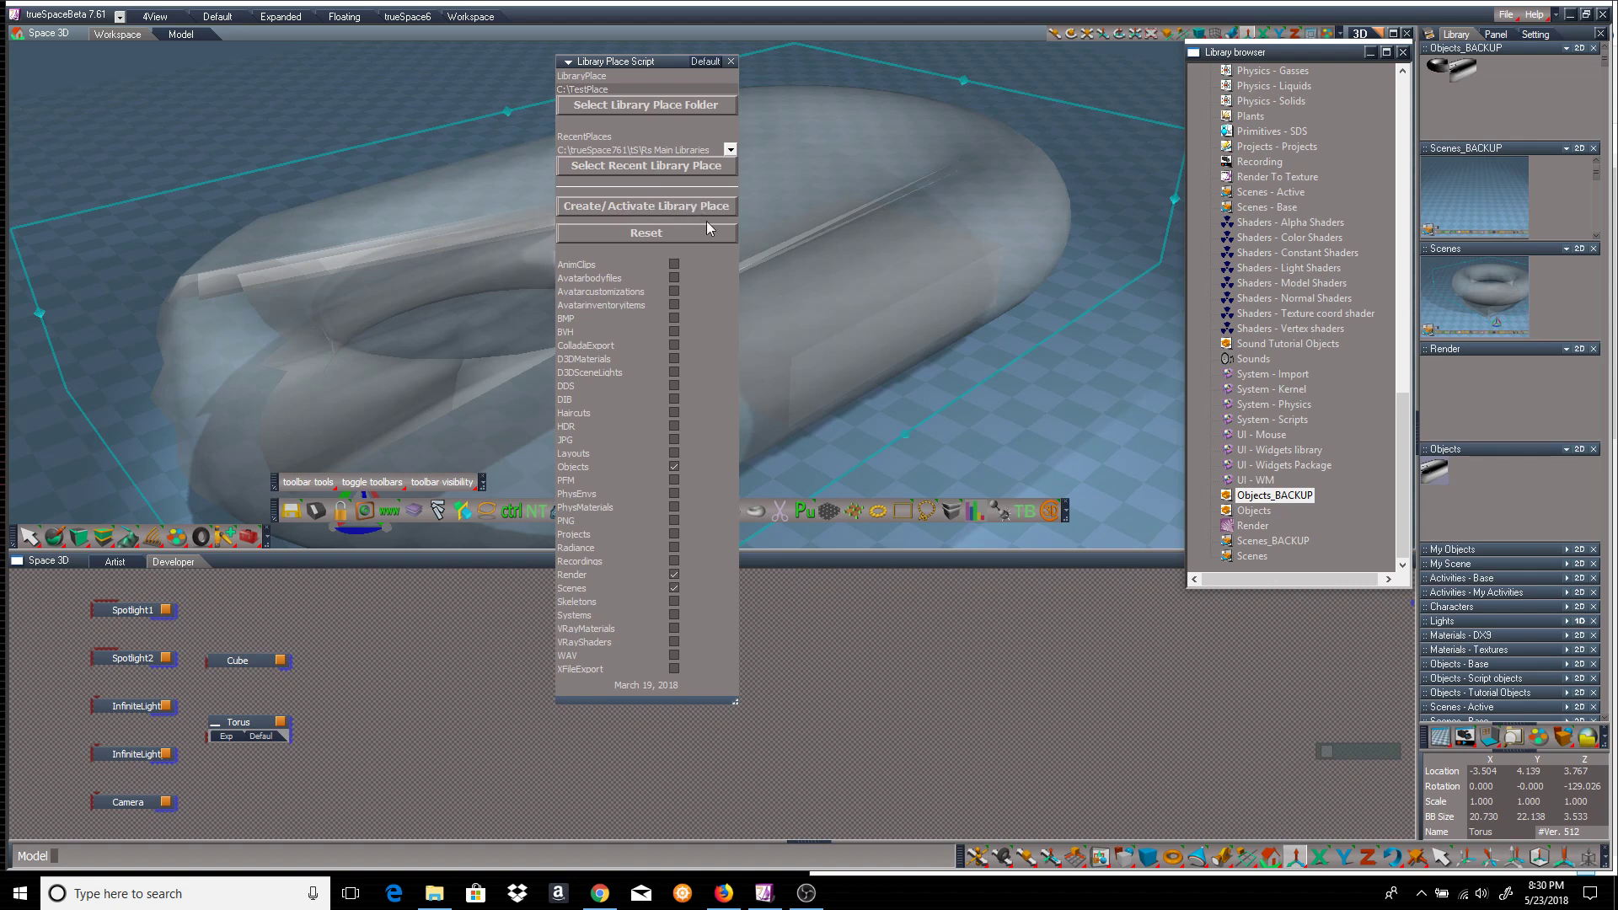
Close the open Objects, Render, Scenes, Scenes_BACKUP and Objects_BACKUP libraries, and create and activate the TestPlace library place.
{"action": "left_click", "coordinate": [1594, 450]}
{"action": "left_click", "coordinate": [1602, 351]}
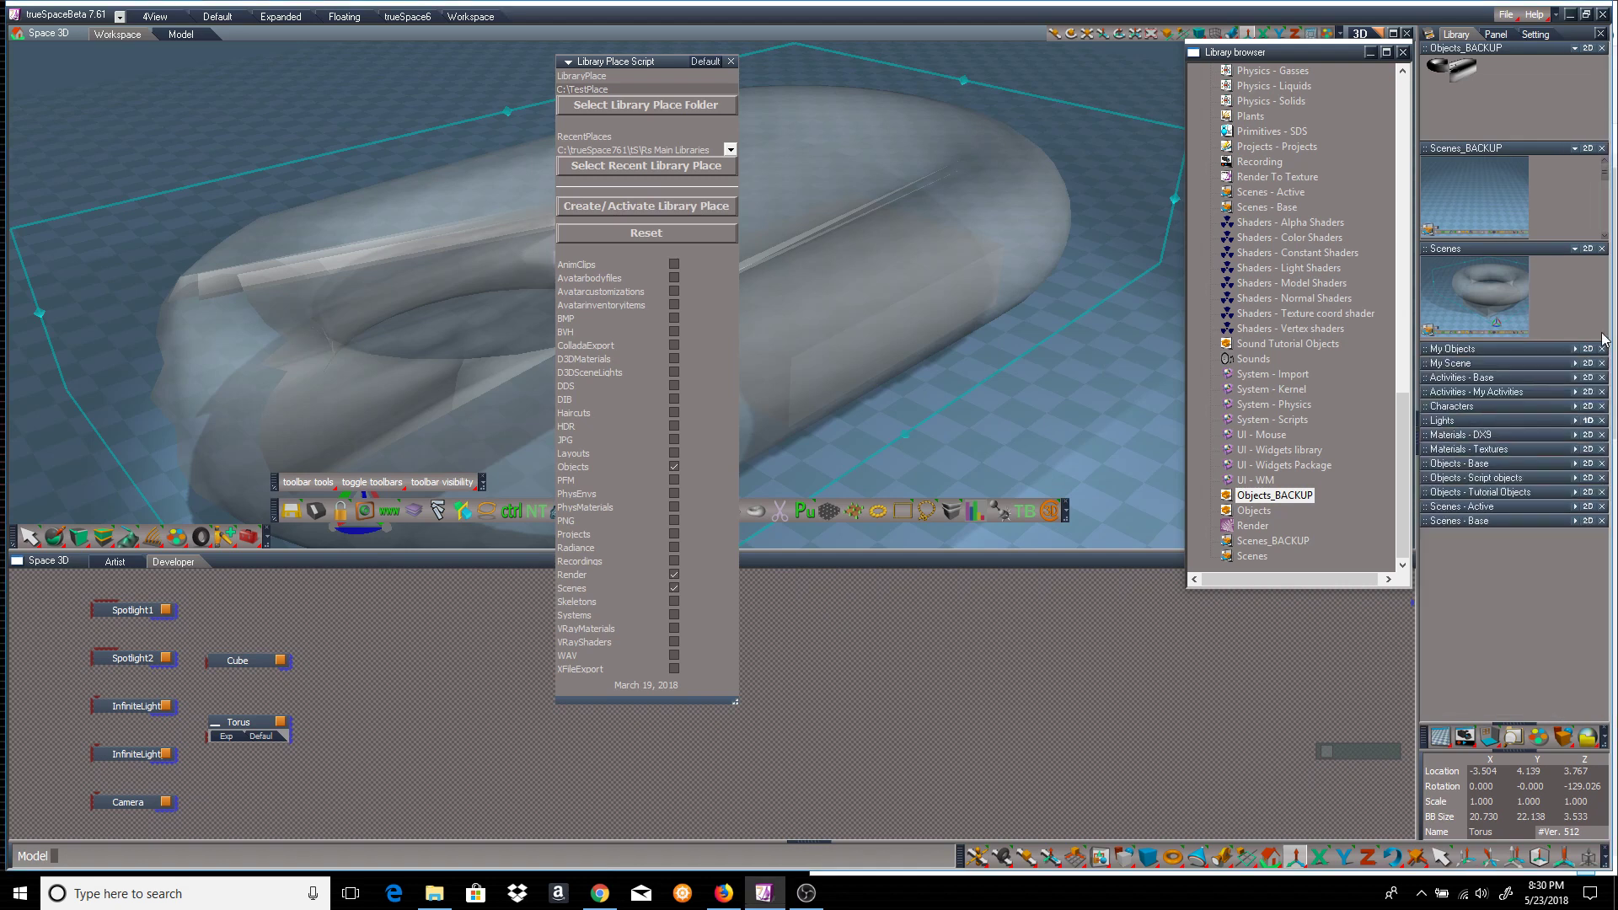
{"action": "left_click", "coordinate": [1603, 250]}
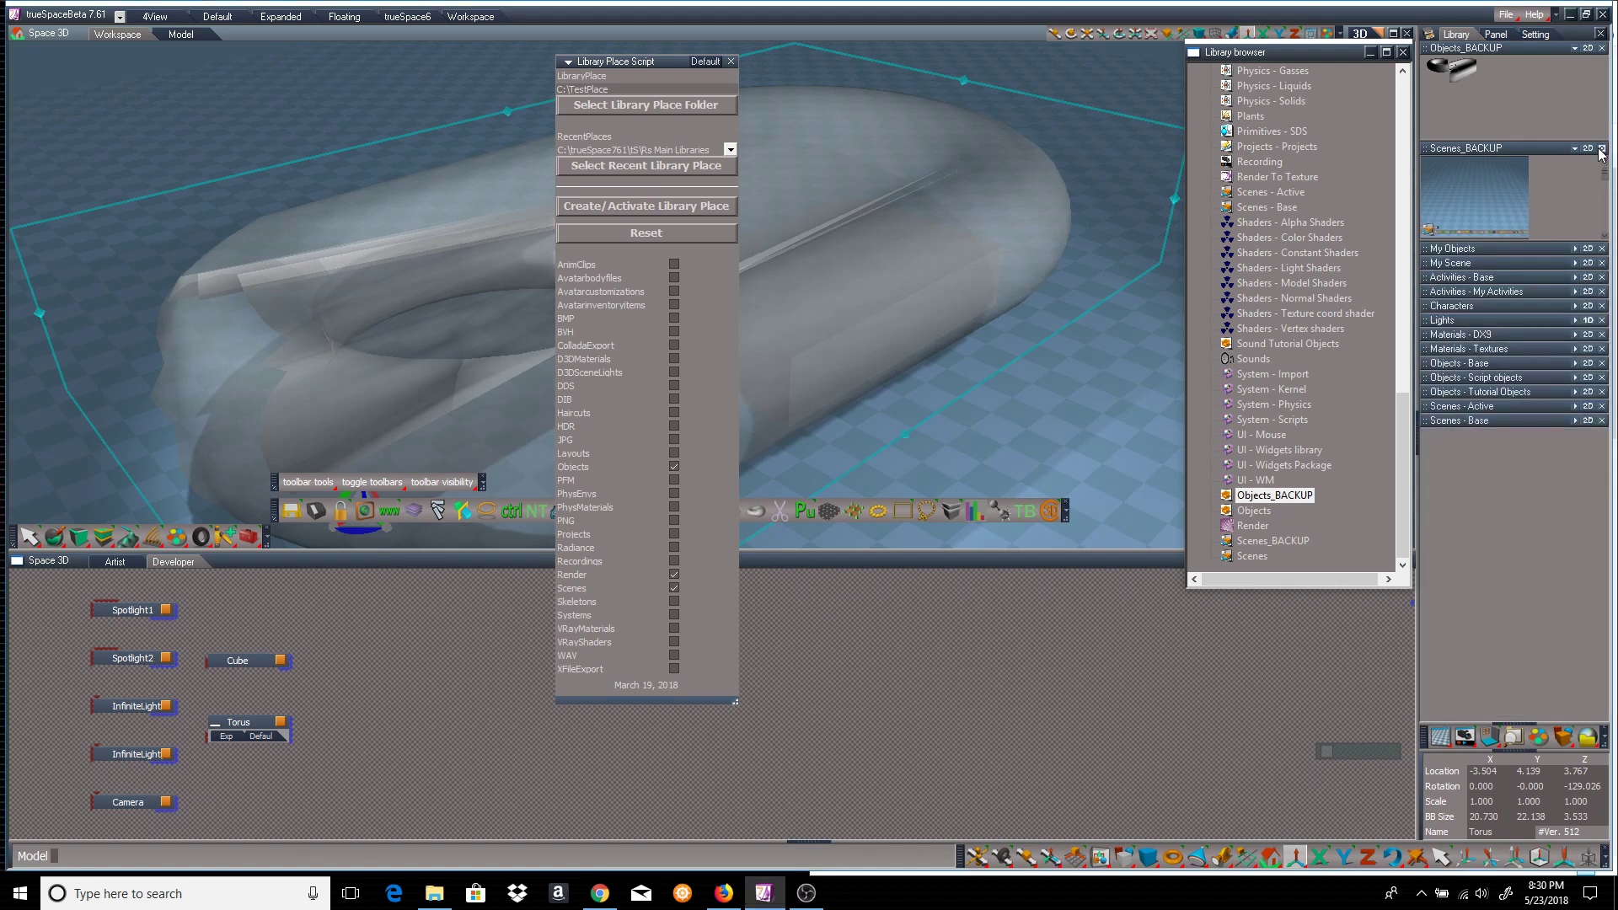
{"action": "left_click", "coordinate": [1601, 149]}
{"action": "left_click", "coordinate": [1602, 48]}
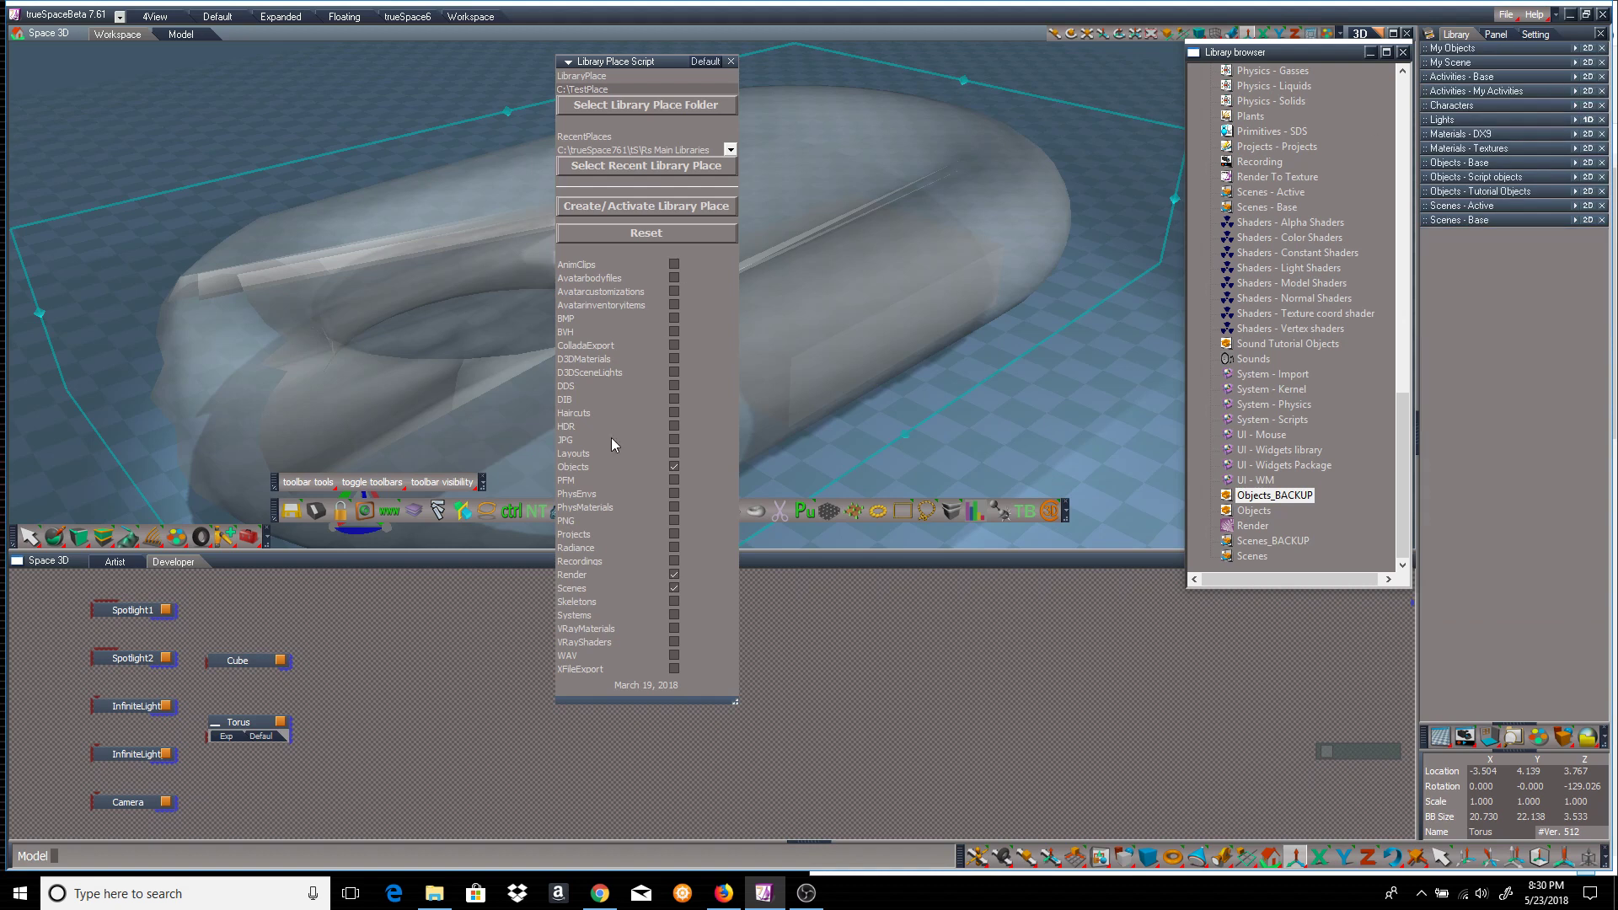
{"action": "left_click", "coordinate": [623, 206]}
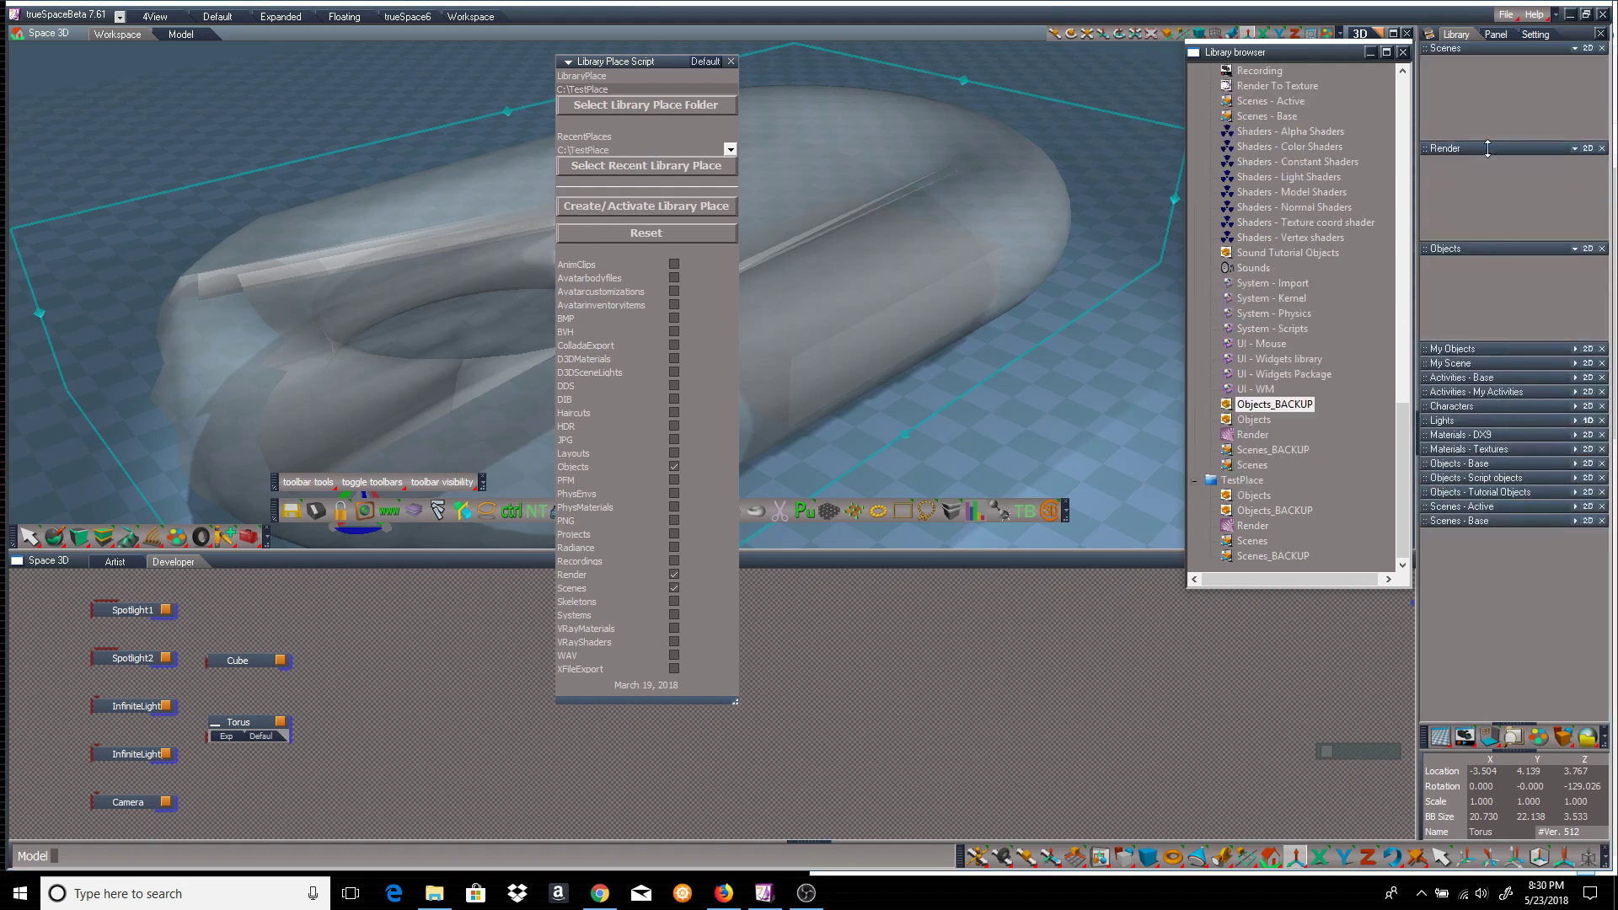
Switch to File Explorer and open the C:\TestPlace folder to examine the library folders in it.
{"action": "left_click", "coordinate": [432, 902]}
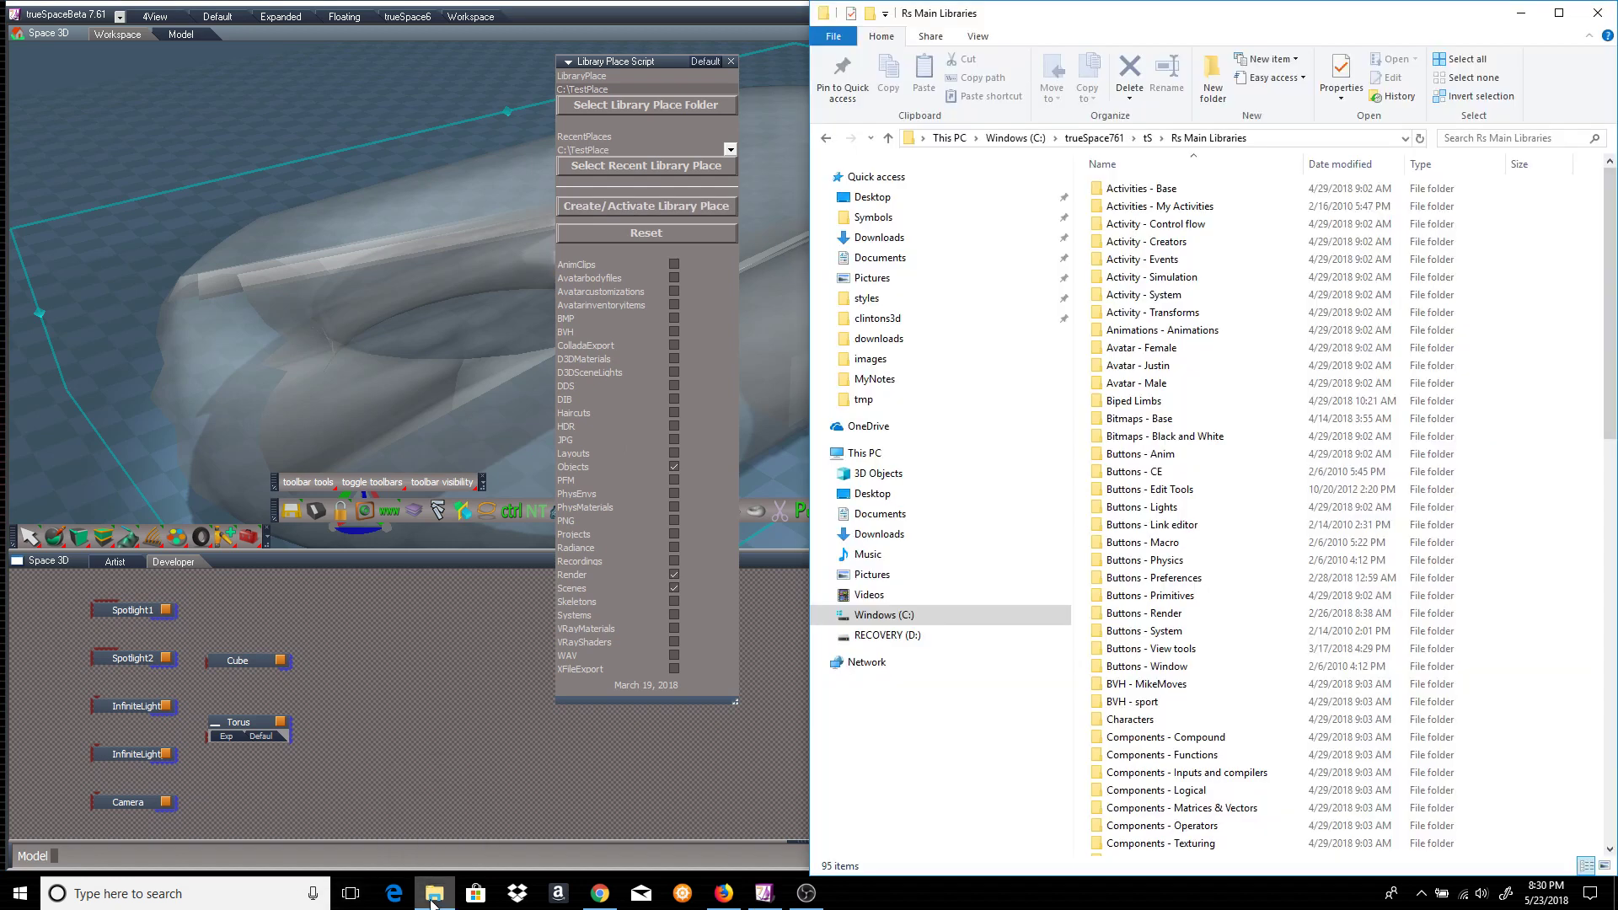
{"action": "left_click", "coordinate": [908, 623]}
{"action": "scroll", "coordinate": [1170, 622], "scroll_direction": "down", "scroll_amount": 12}
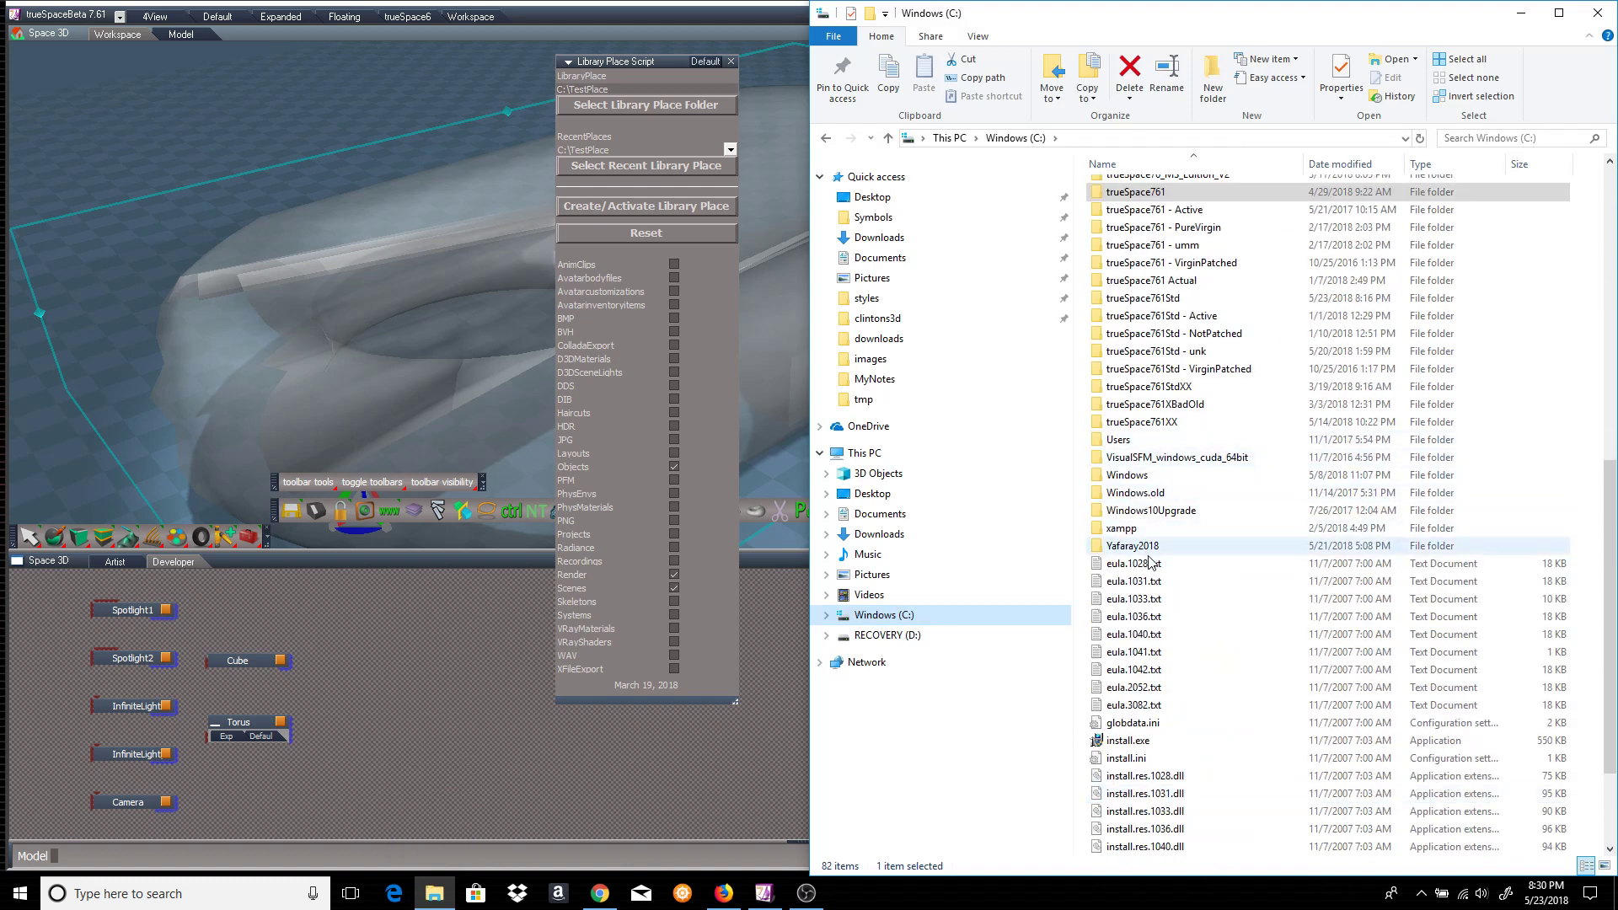
{"action": "scroll", "coordinate": [1137, 443], "scroll_direction": "up", "scroll_amount": 3}
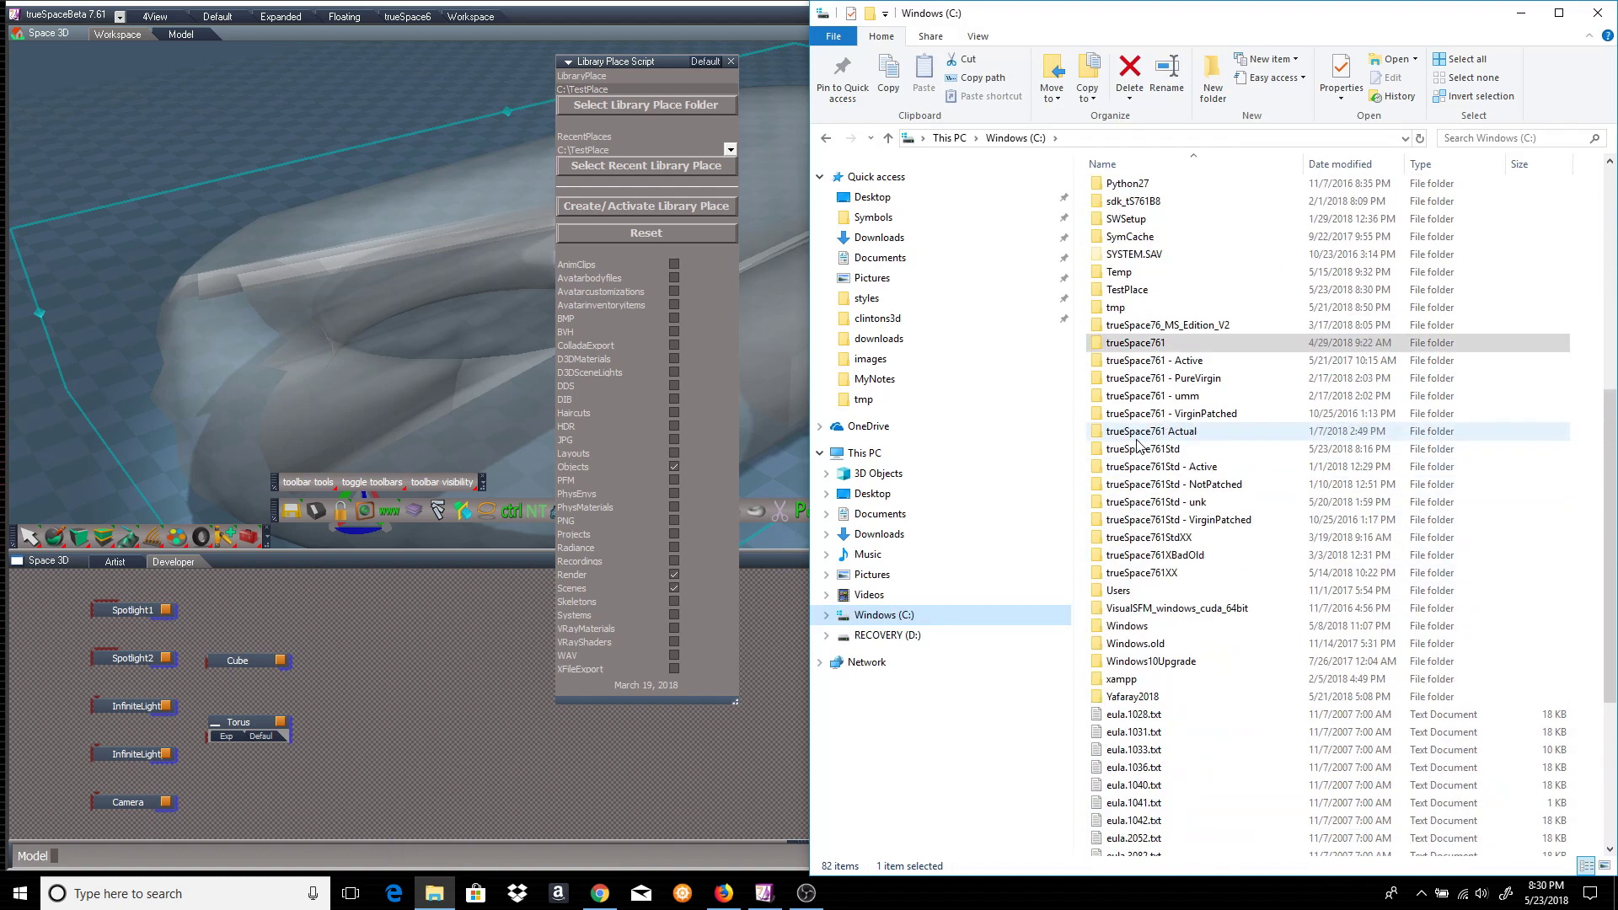
{"action": "double_click", "coordinate": [1137, 291]}
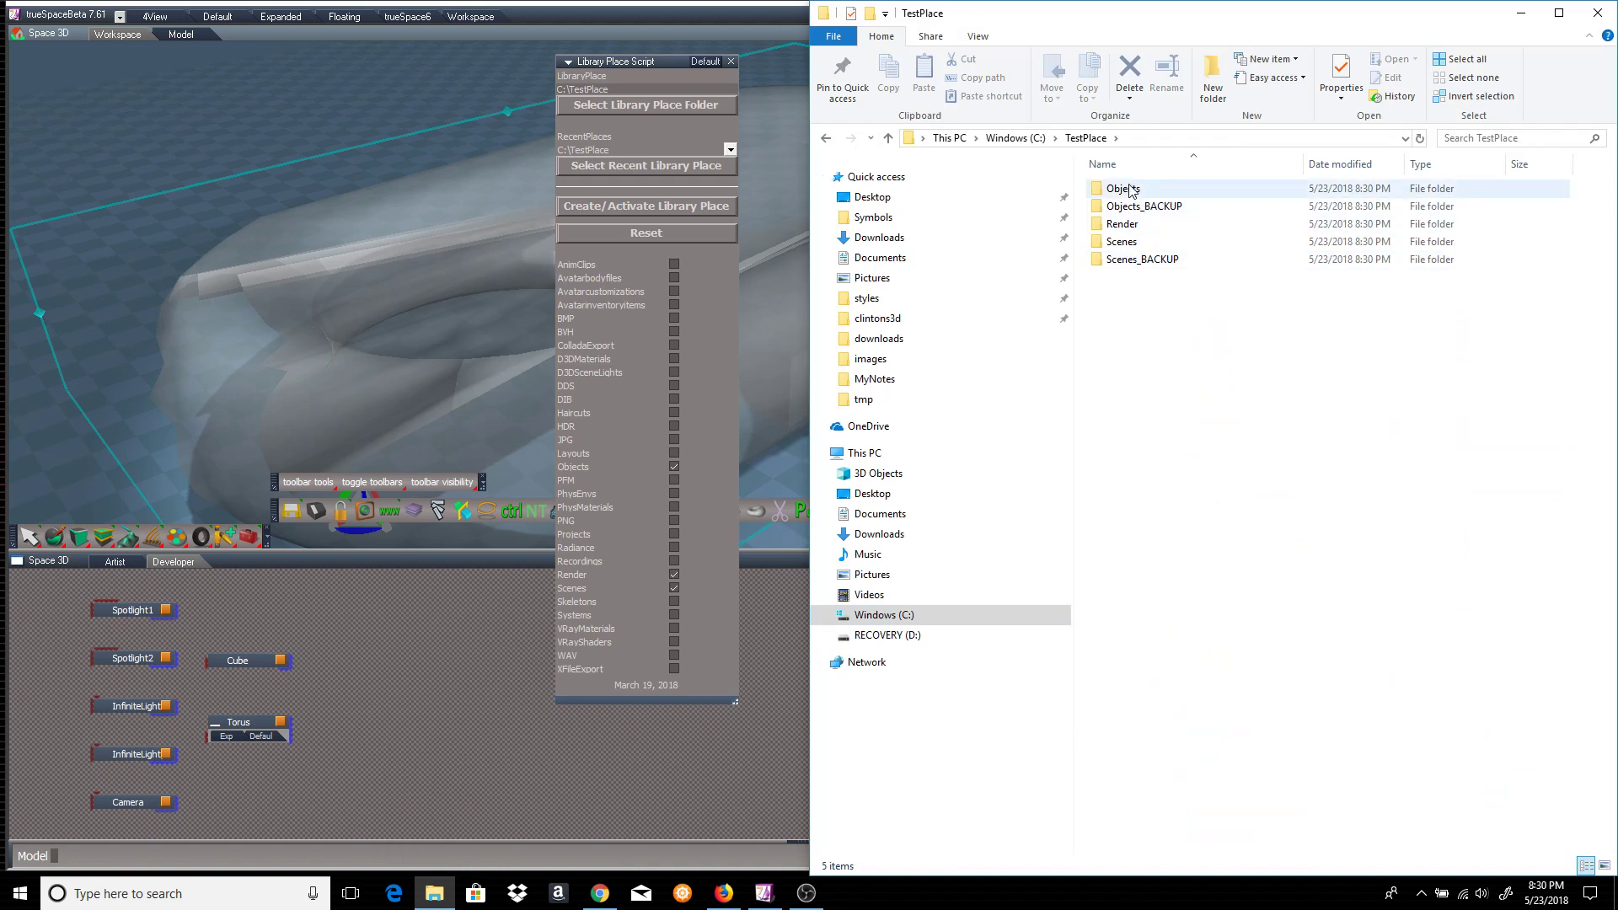
Examine the Scenes and Scenes_BACKUP folders in C:\TestPlace, and switch back to trueSpace to view the script's recent library places.
{"action": "left_click", "coordinate": [1126, 243]}
{"action": "left_click", "coordinate": [1132, 261]}
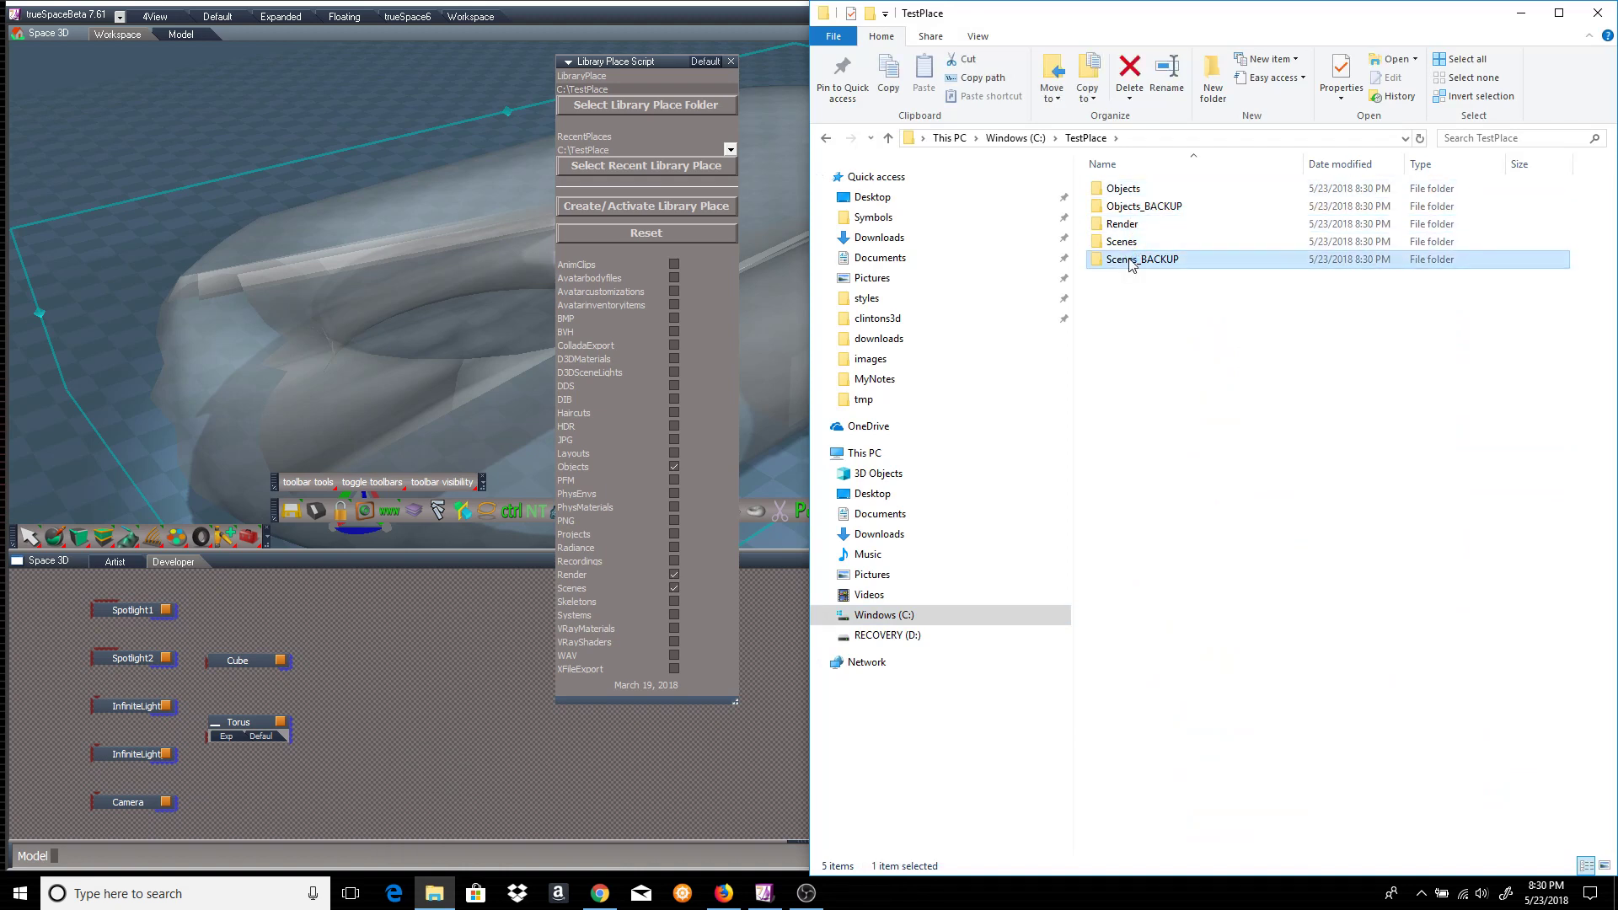
{"action": "left_click", "coordinate": [443, 675]}
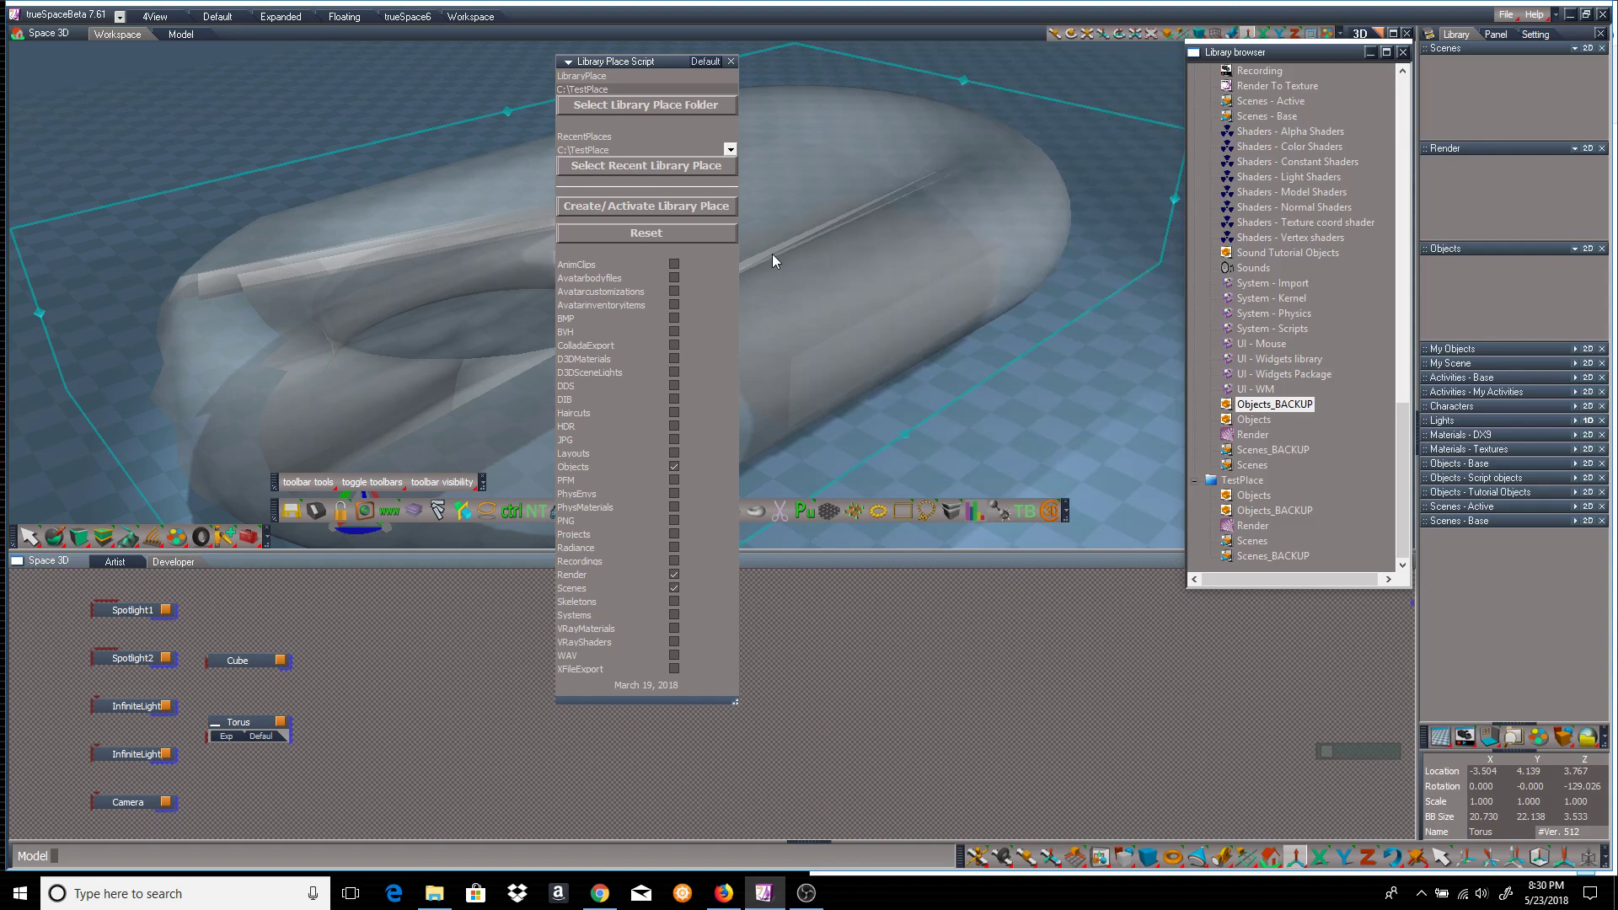
{"action": "left_click", "coordinate": [730, 150]}
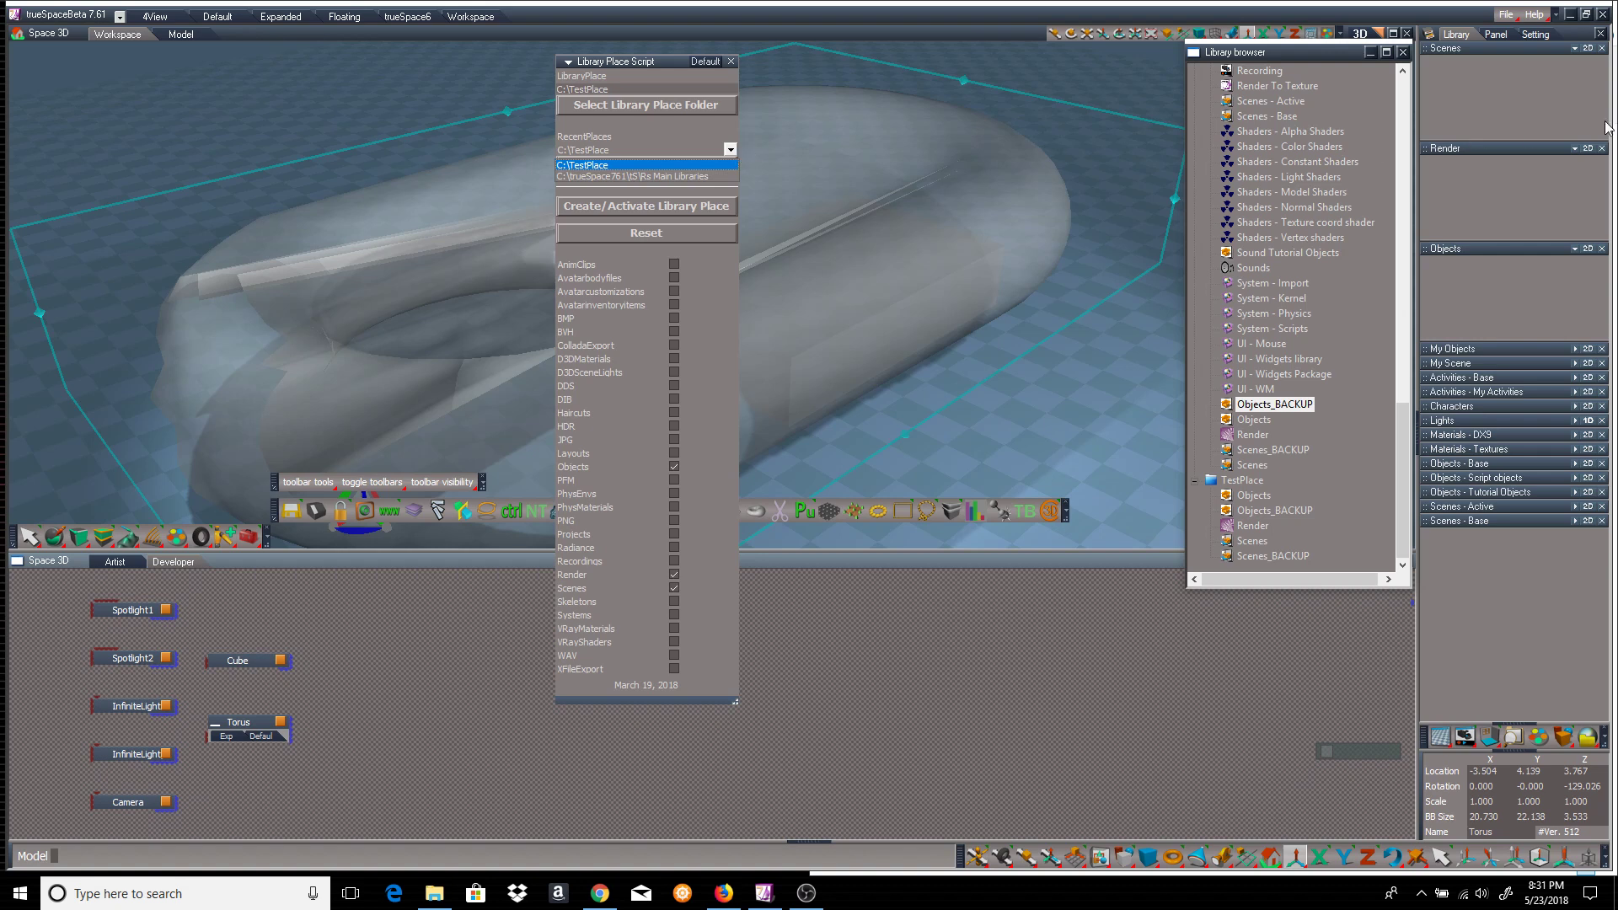
Close the open Scenes, Render and Objects libraries of TestPlace.
{"action": "left_click", "coordinate": [1599, 90]}
{"action": "left_click", "coordinate": [1602, 48]}
{"action": "left_click", "coordinate": [1603, 151]}
{"action": "left_click", "coordinate": [1602, 48]}
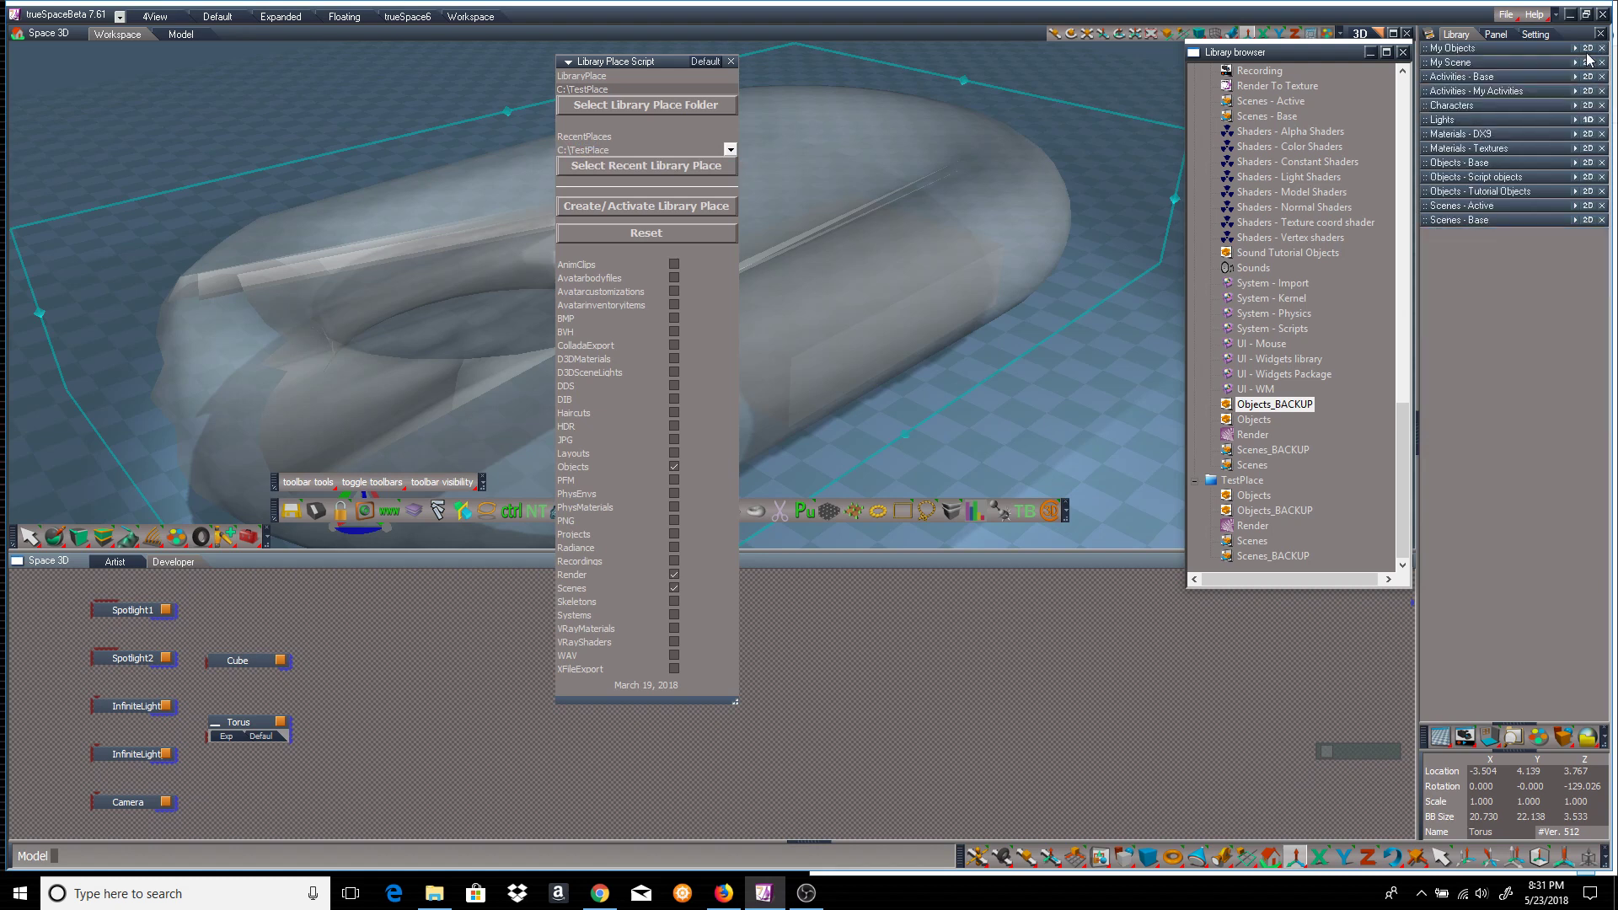
Choose Rs Main Libraries from the script's recent library places and activate it as the library place.
{"action": "left_click", "coordinate": [729, 150]}
{"action": "left_click", "coordinate": [651, 172]}
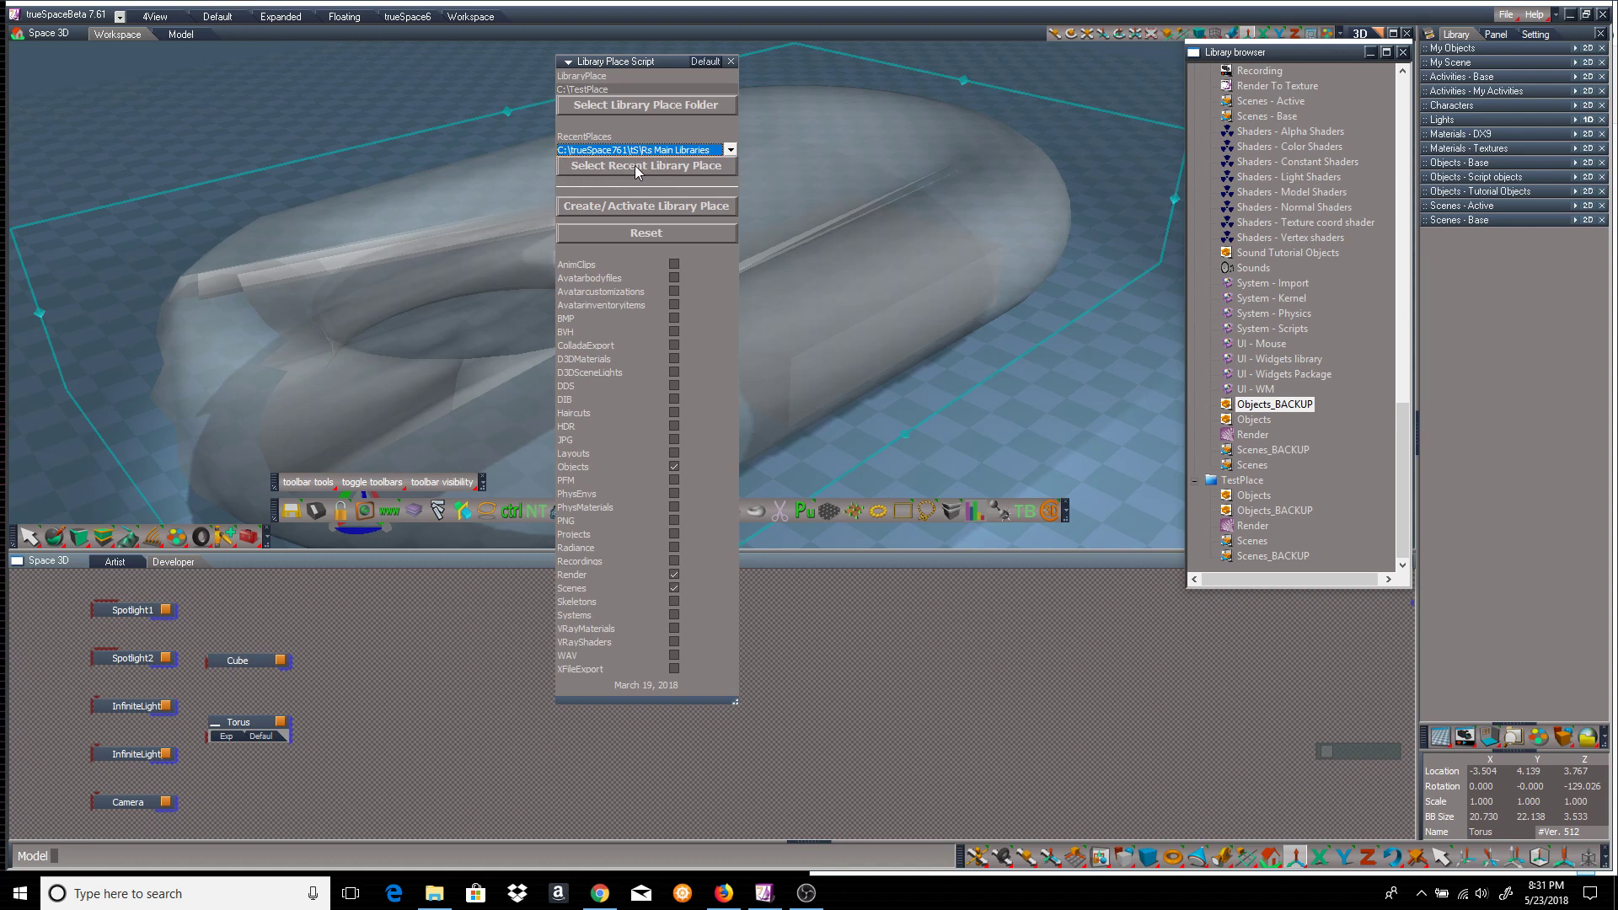
{"action": "left_click", "coordinate": [635, 165]}
{"action": "left_click", "coordinate": [676, 205]}
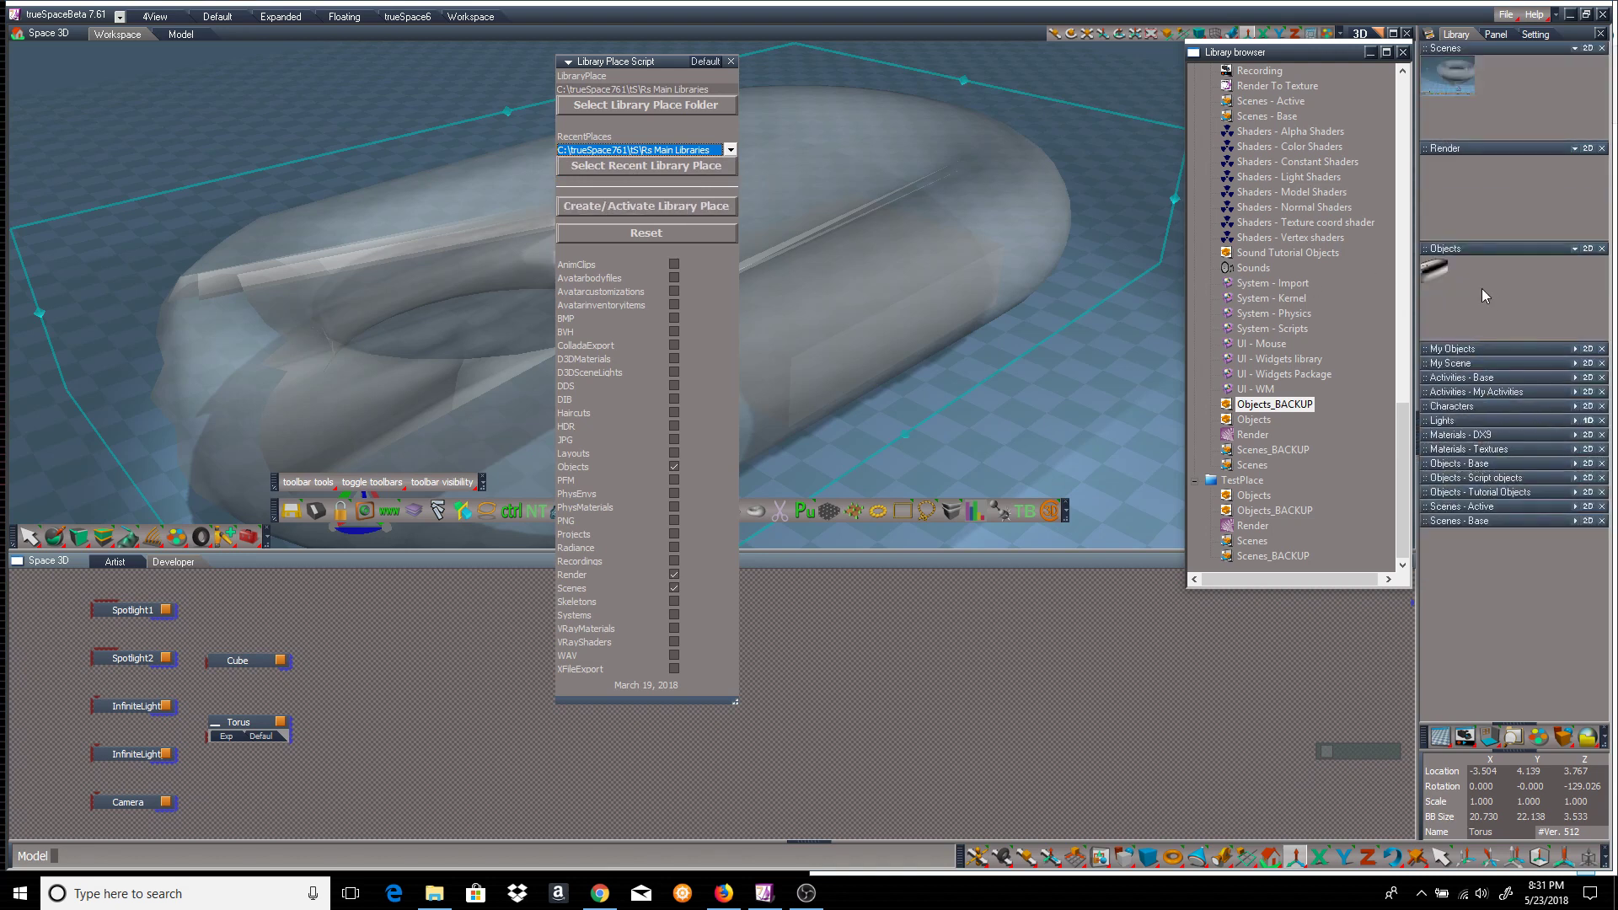
{"action": "left_click", "coordinate": [1524, 209]}
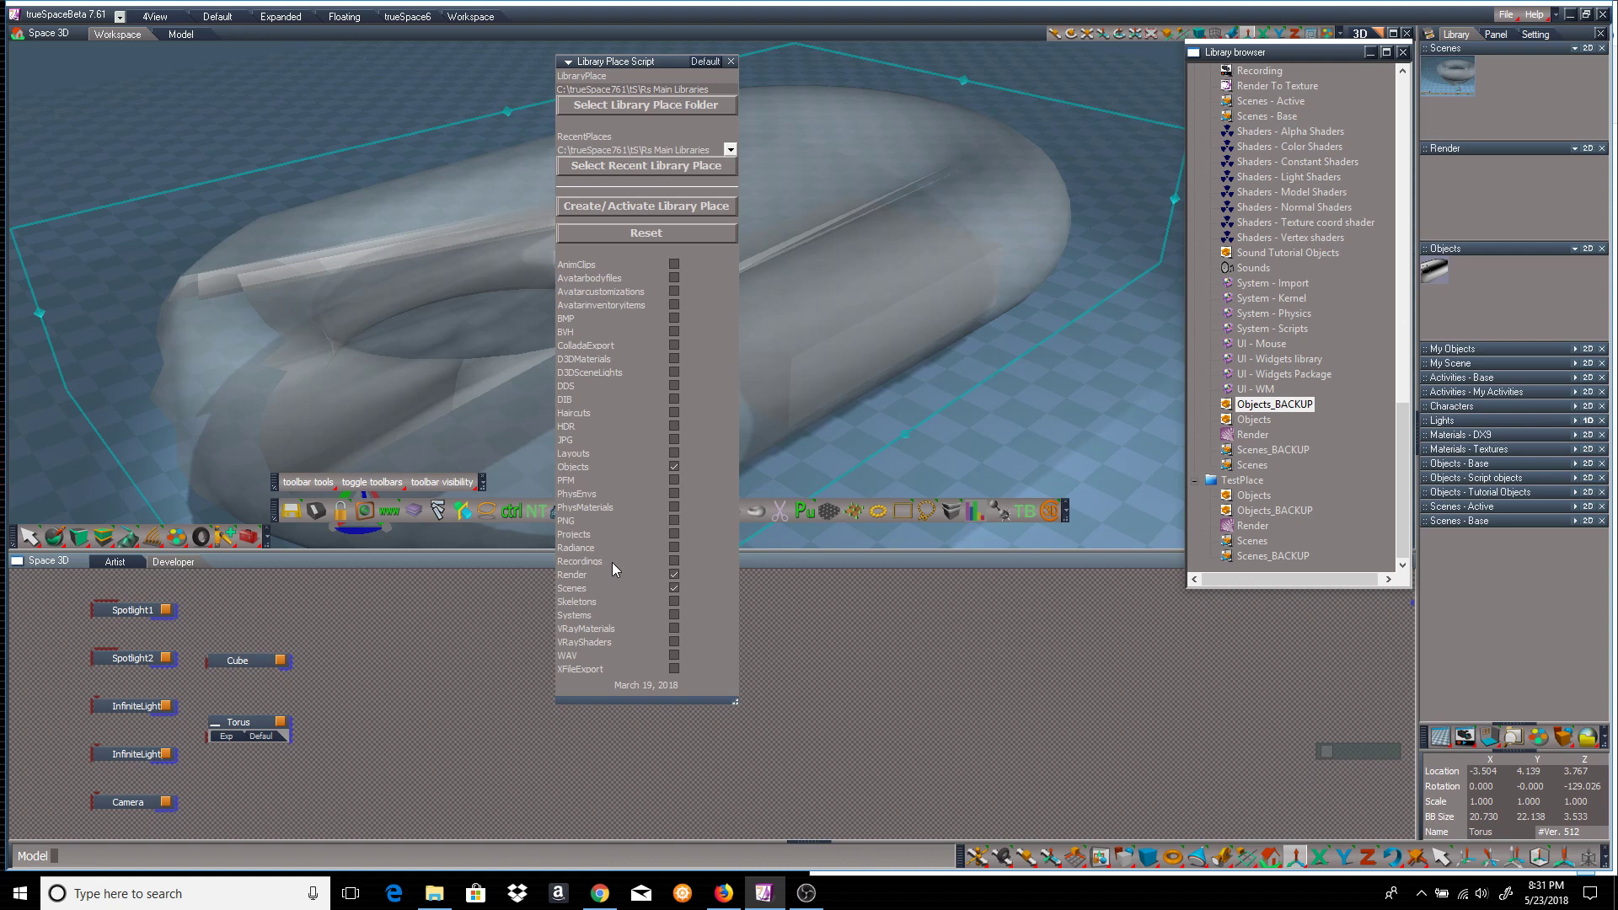
Move the Library Place Script panel aside and select the C:\Yafaray2018\YafDevPlace folder as the library place folder.
{"action": "left_click_drag", "start_coordinate": [613, 60], "coordinate": [753, 61]}
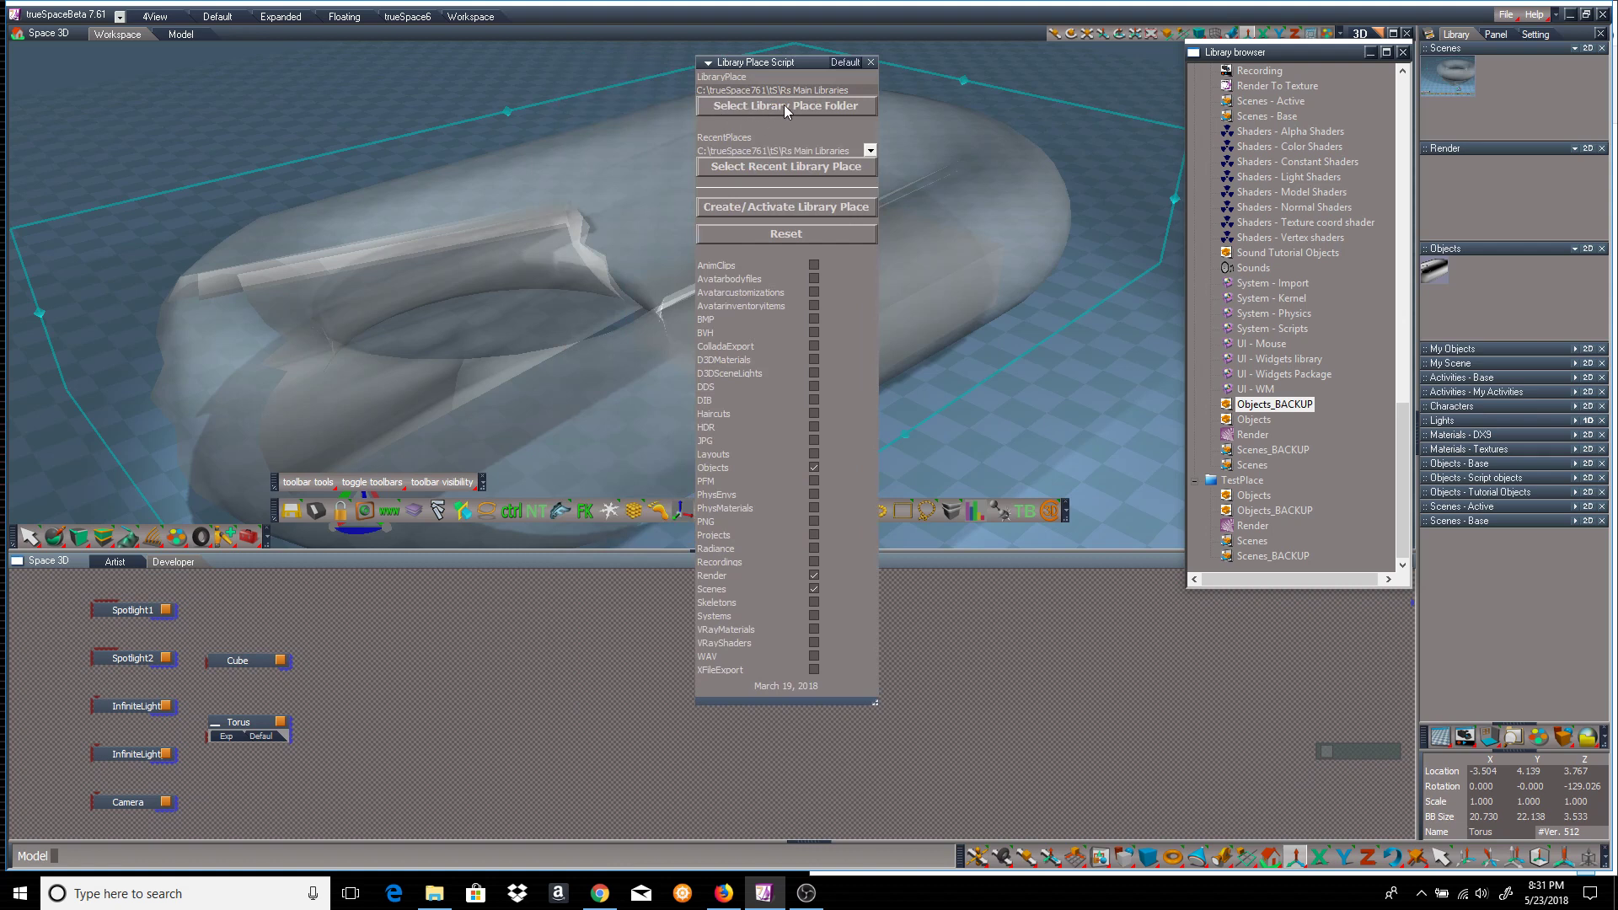
{"action": "left_click", "coordinate": [805, 103]}
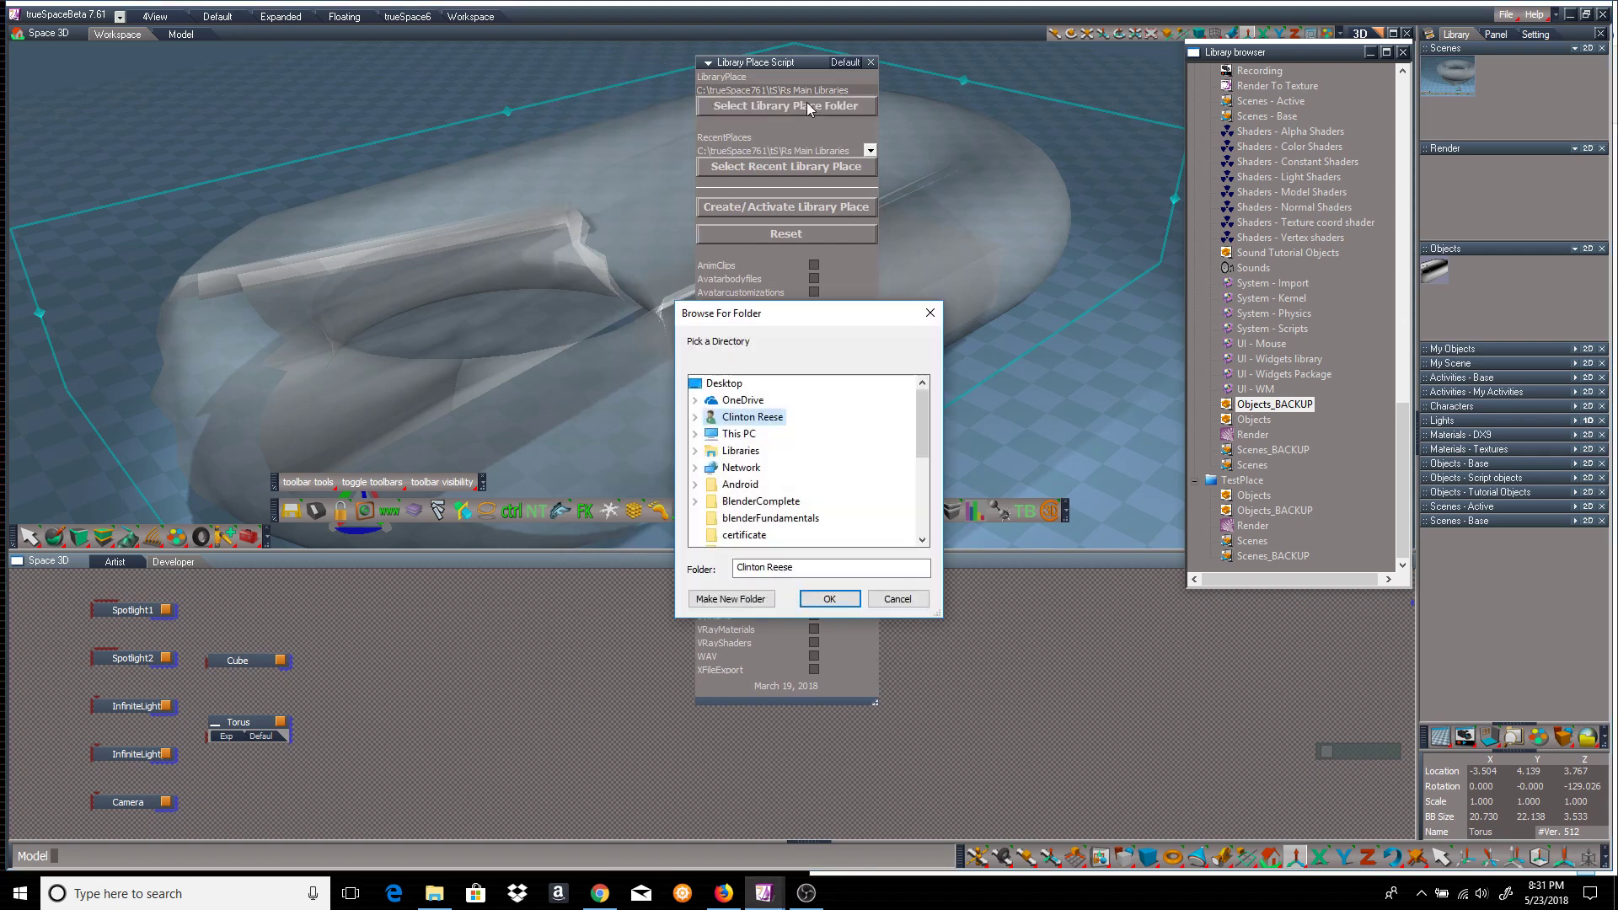
{"action": "double_click", "coordinate": [739, 434]}
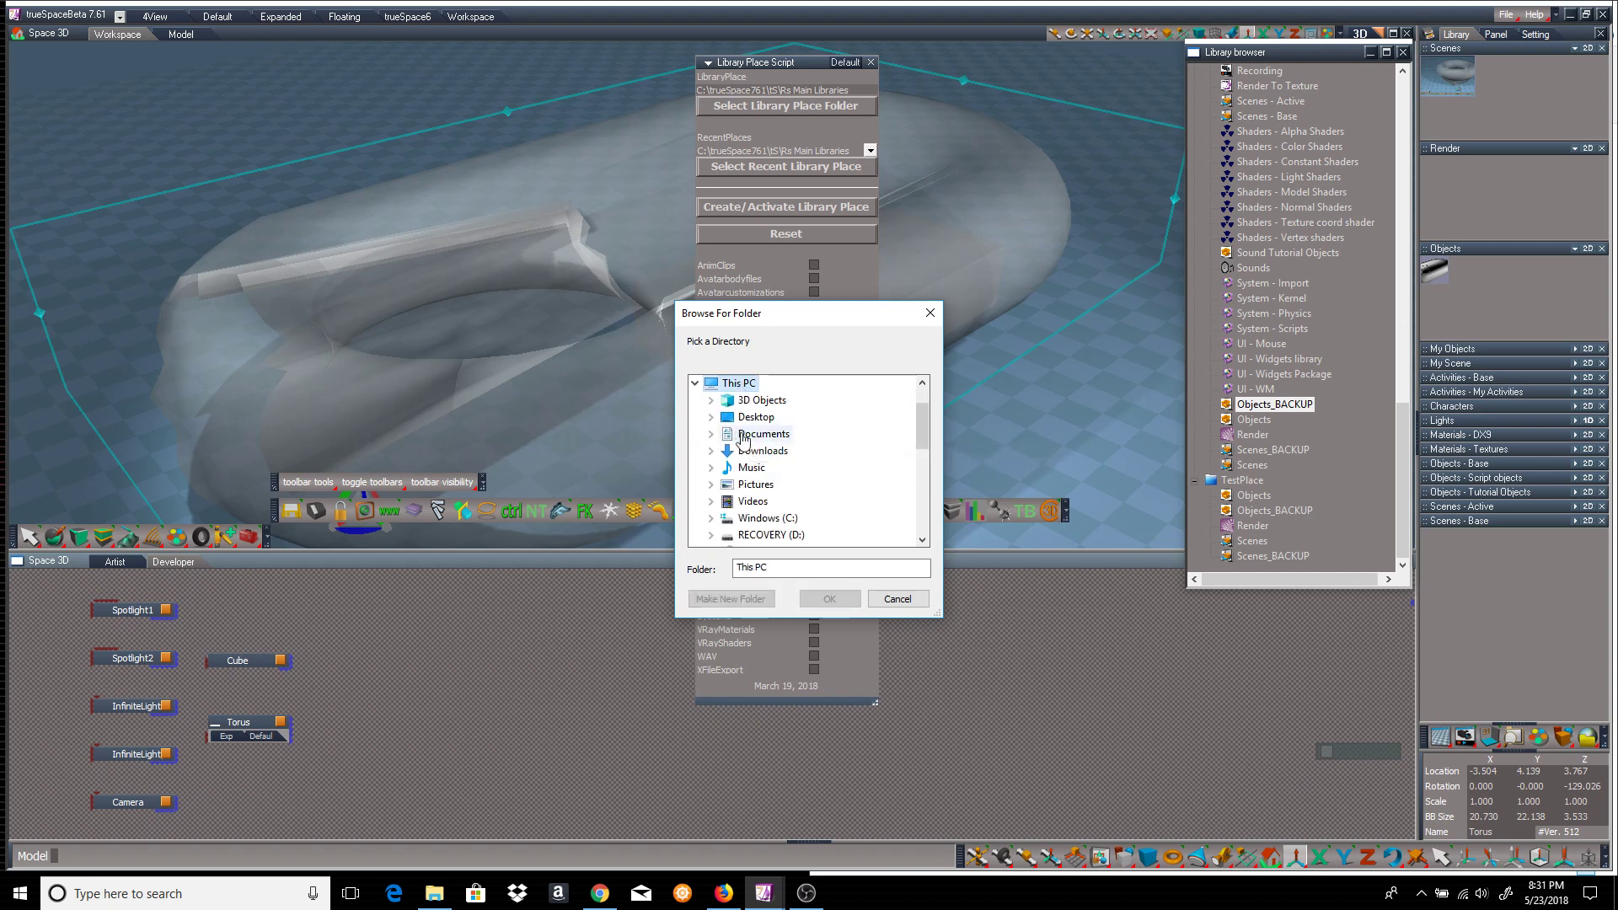
{"action": "double_click", "coordinate": [766, 518]}
{"action": "left_click_drag", "start_coordinate": [923, 411], "coordinate": [934, 504]}
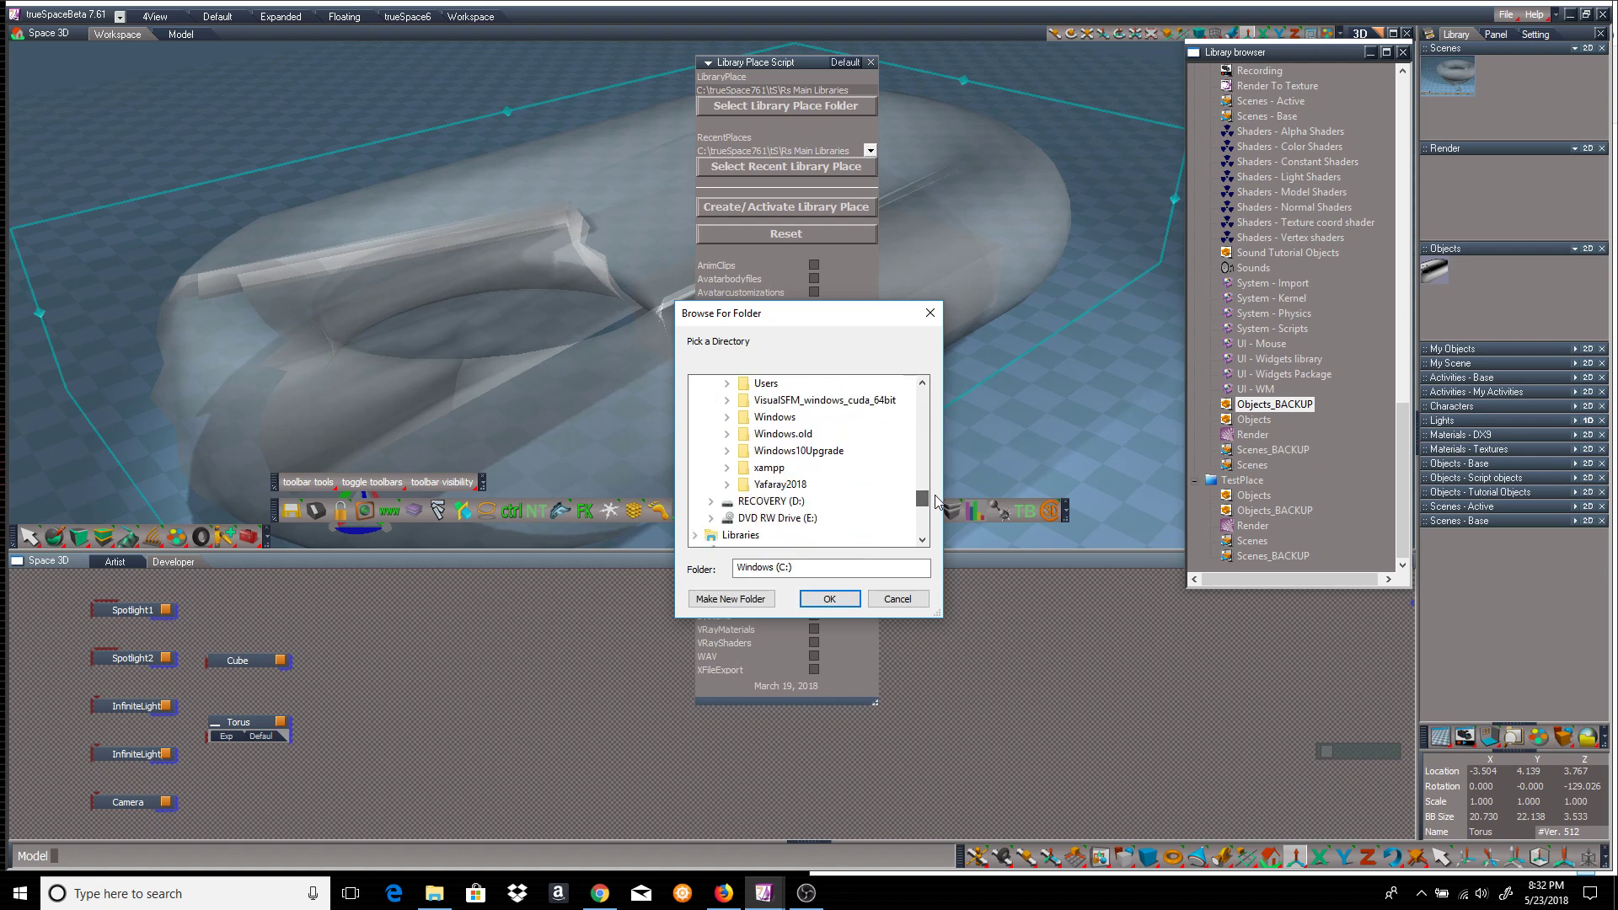
{"action": "double_click", "coordinate": [804, 491]}
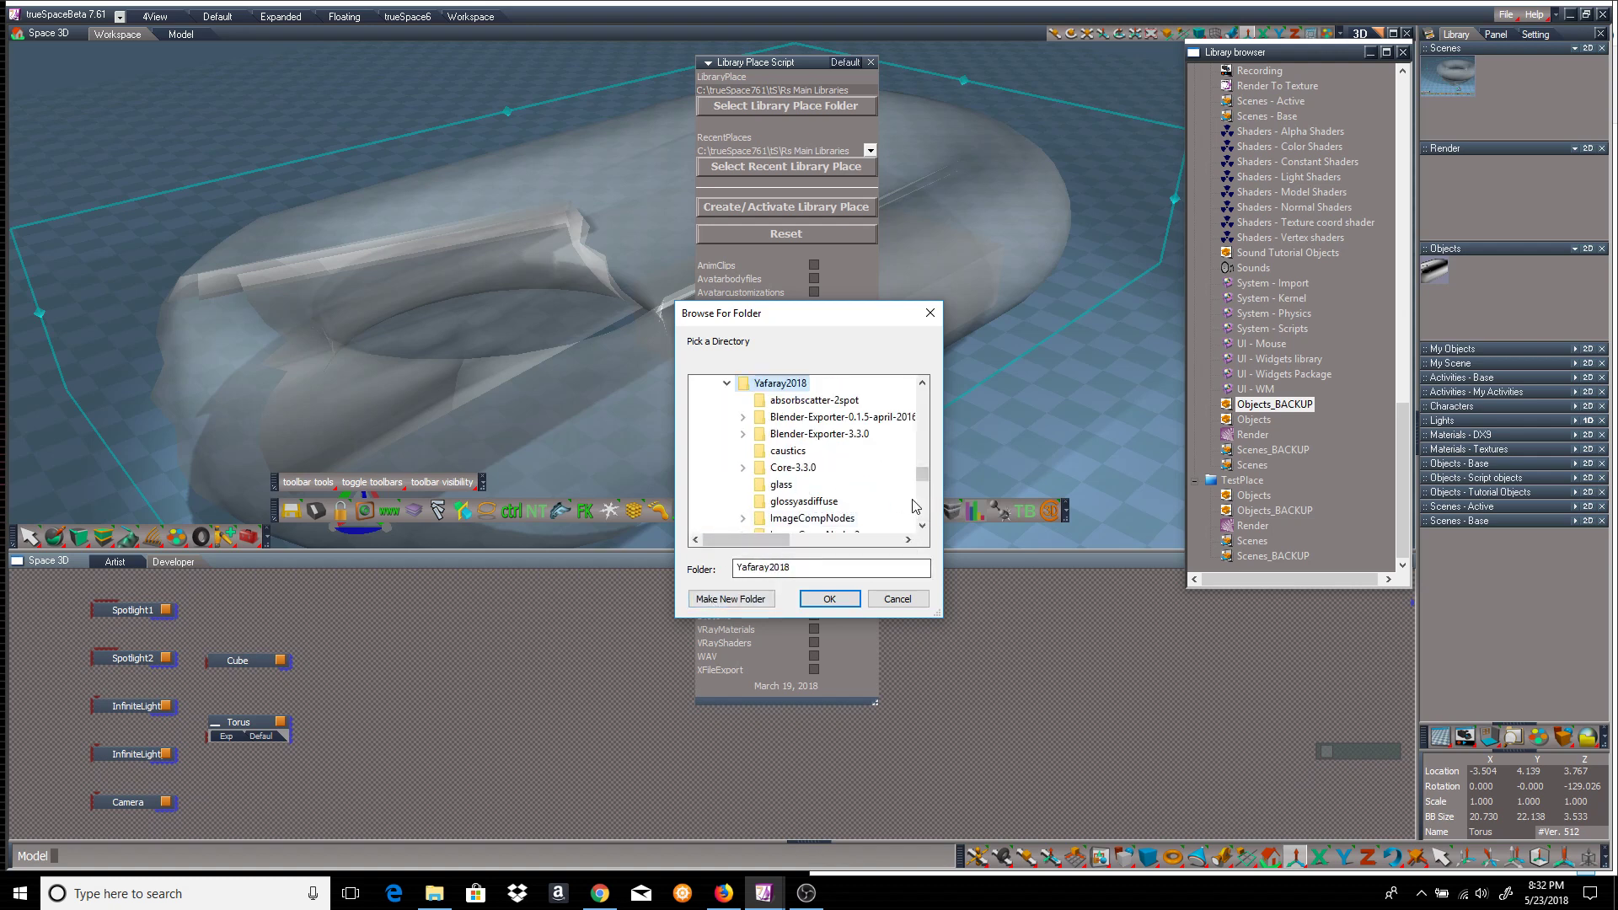
{"action": "left_click", "coordinate": [921, 503]}
{"action": "left_click_drag", "start_coordinate": [921, 482], "coordinate": [922, 488]}
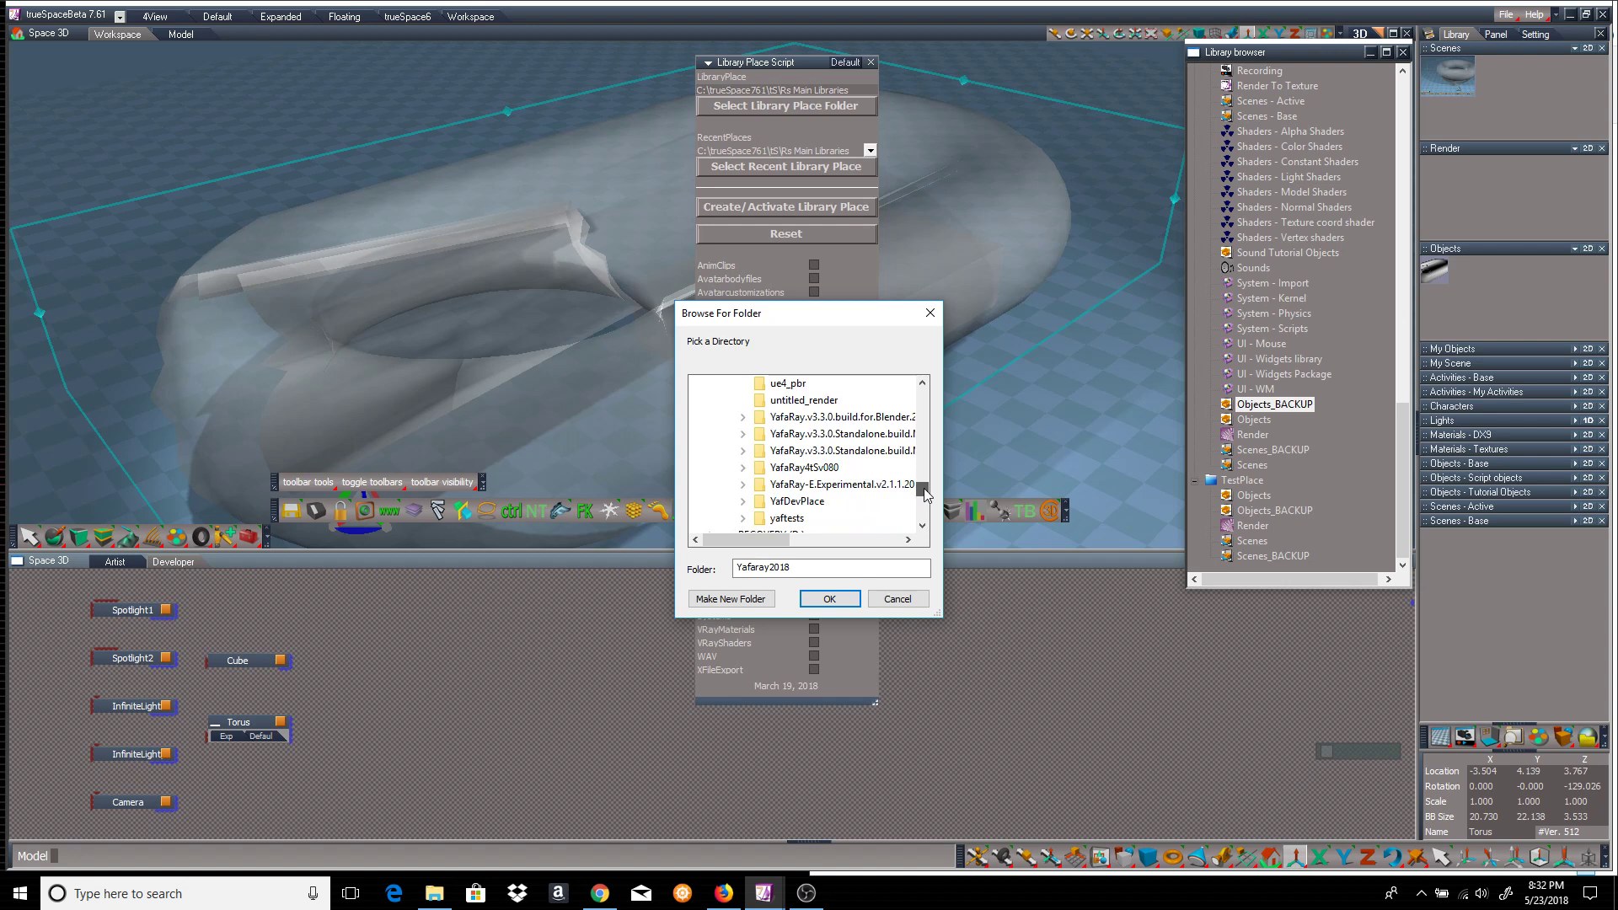
{"action": "double_click", "coordinate": [807, 501]}
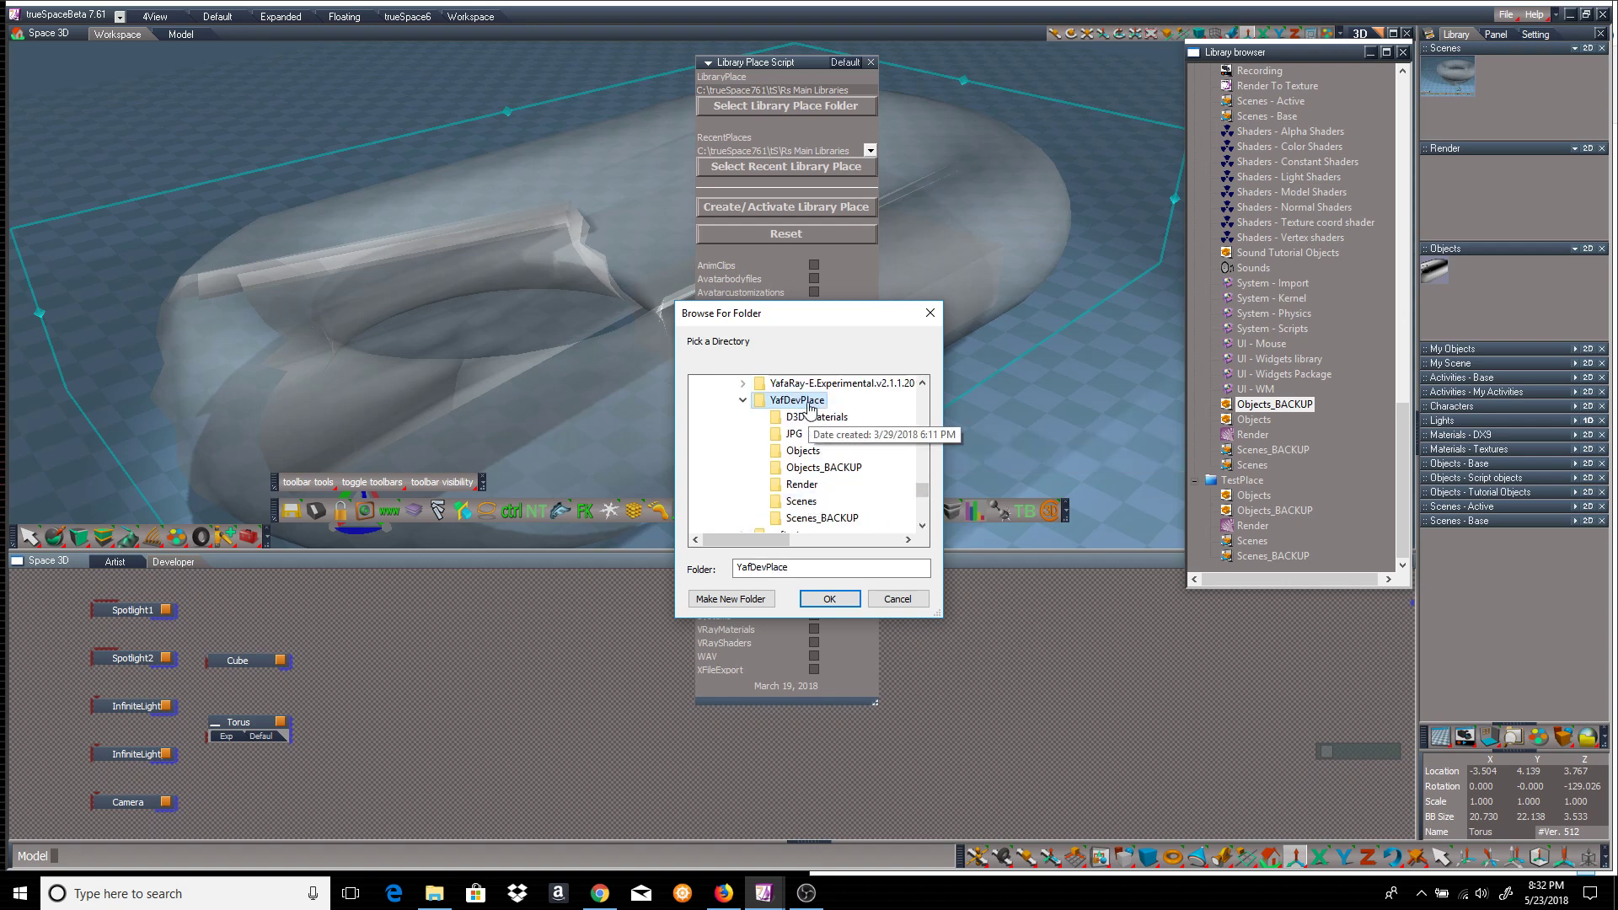
{"action": "left_click", "coordinate": [830, 598]}
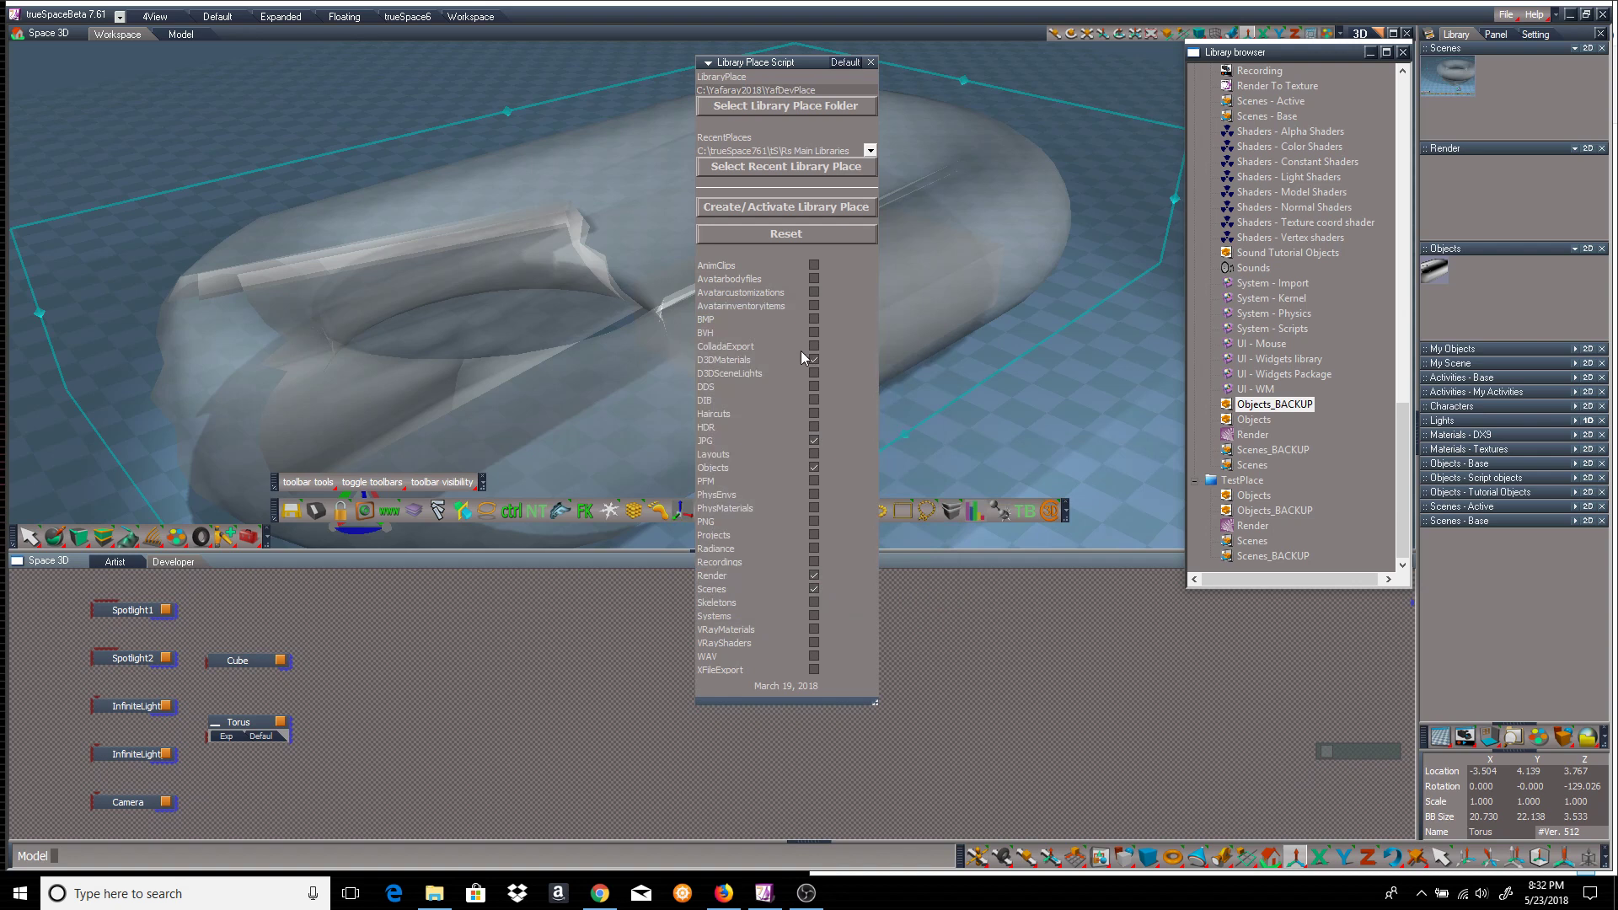
Activate the YafDevPlace library place with its D3DMaterials, JPG, Objects, Render and Scenes libraries, and inspect an item in Objects.
{"action": "left_click", "coordinate": [814, 441]}
{"action": "left_click", "coordinate": [789, 208]}
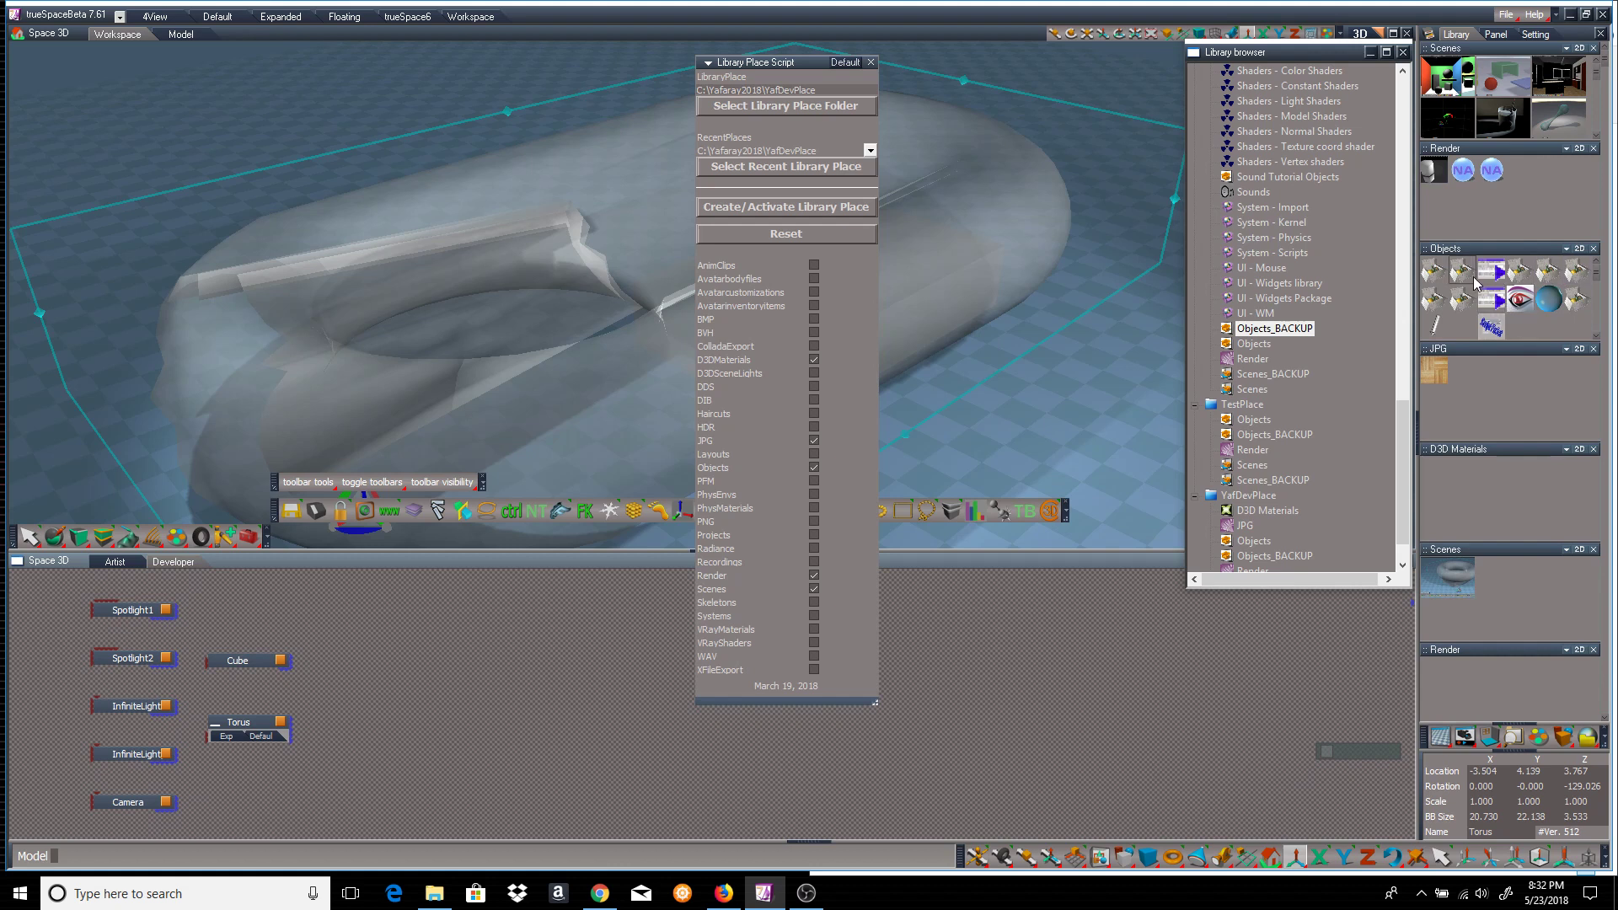
{"action": "mouse_move", "coordinate": [1476, 285]}
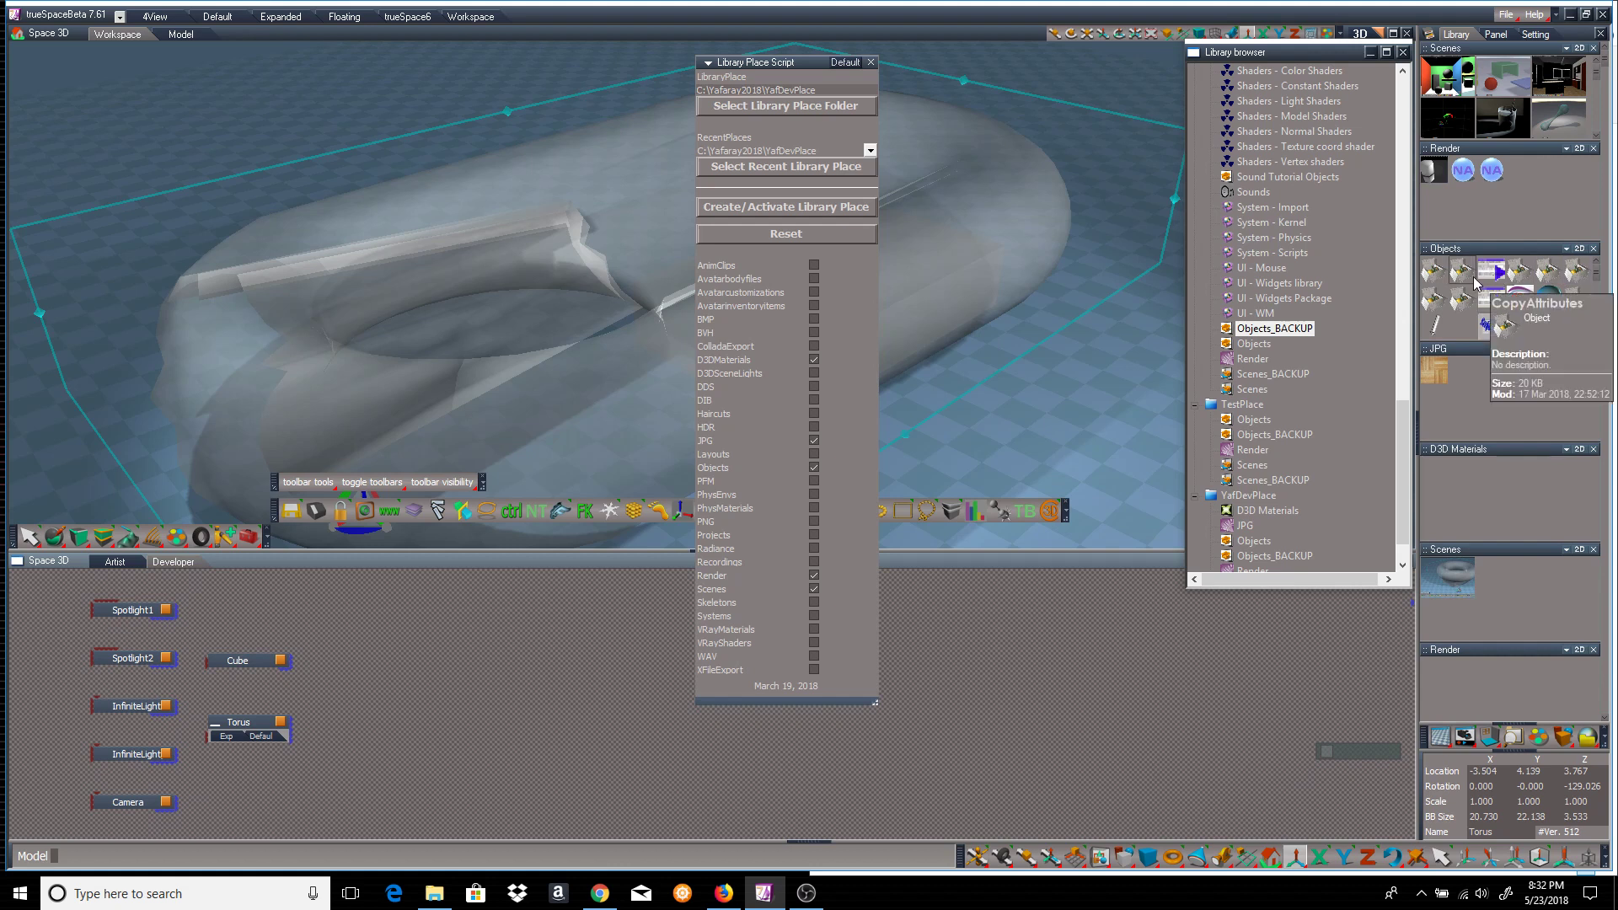
Switch the Library Place Script panel to its File view, close the Library browser and reopen it from the script.
{"action": "left_click", "coordinate": [845, 63]}
{"action": "left_click", "coordinate": [847, 88]}
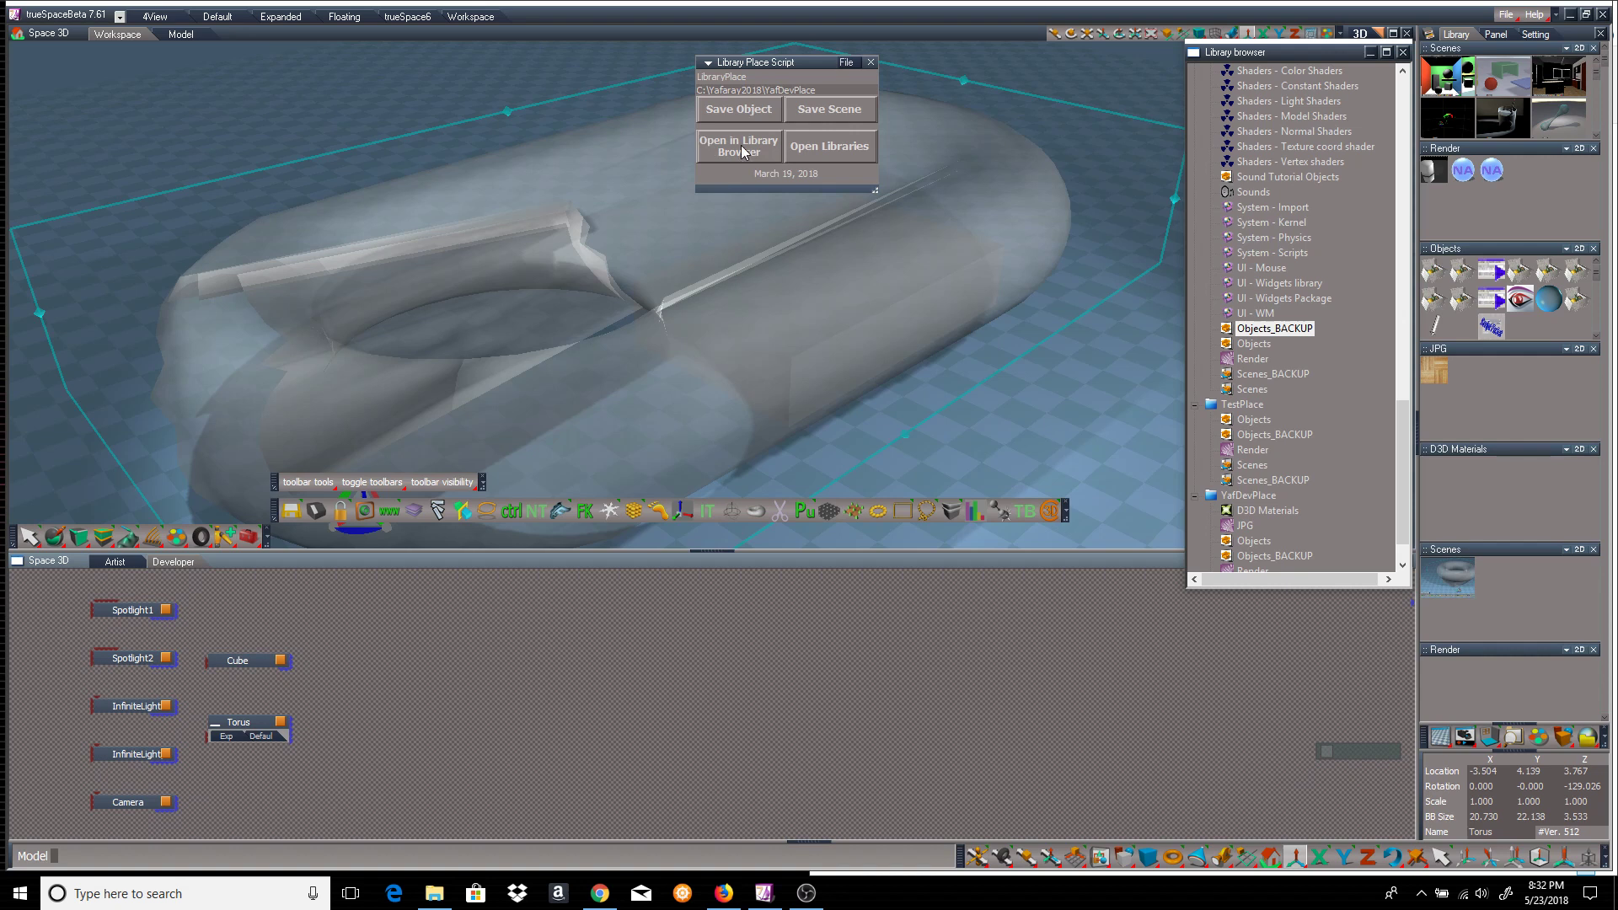
{"action": "left_click", "coordinate": [1403, 52]}
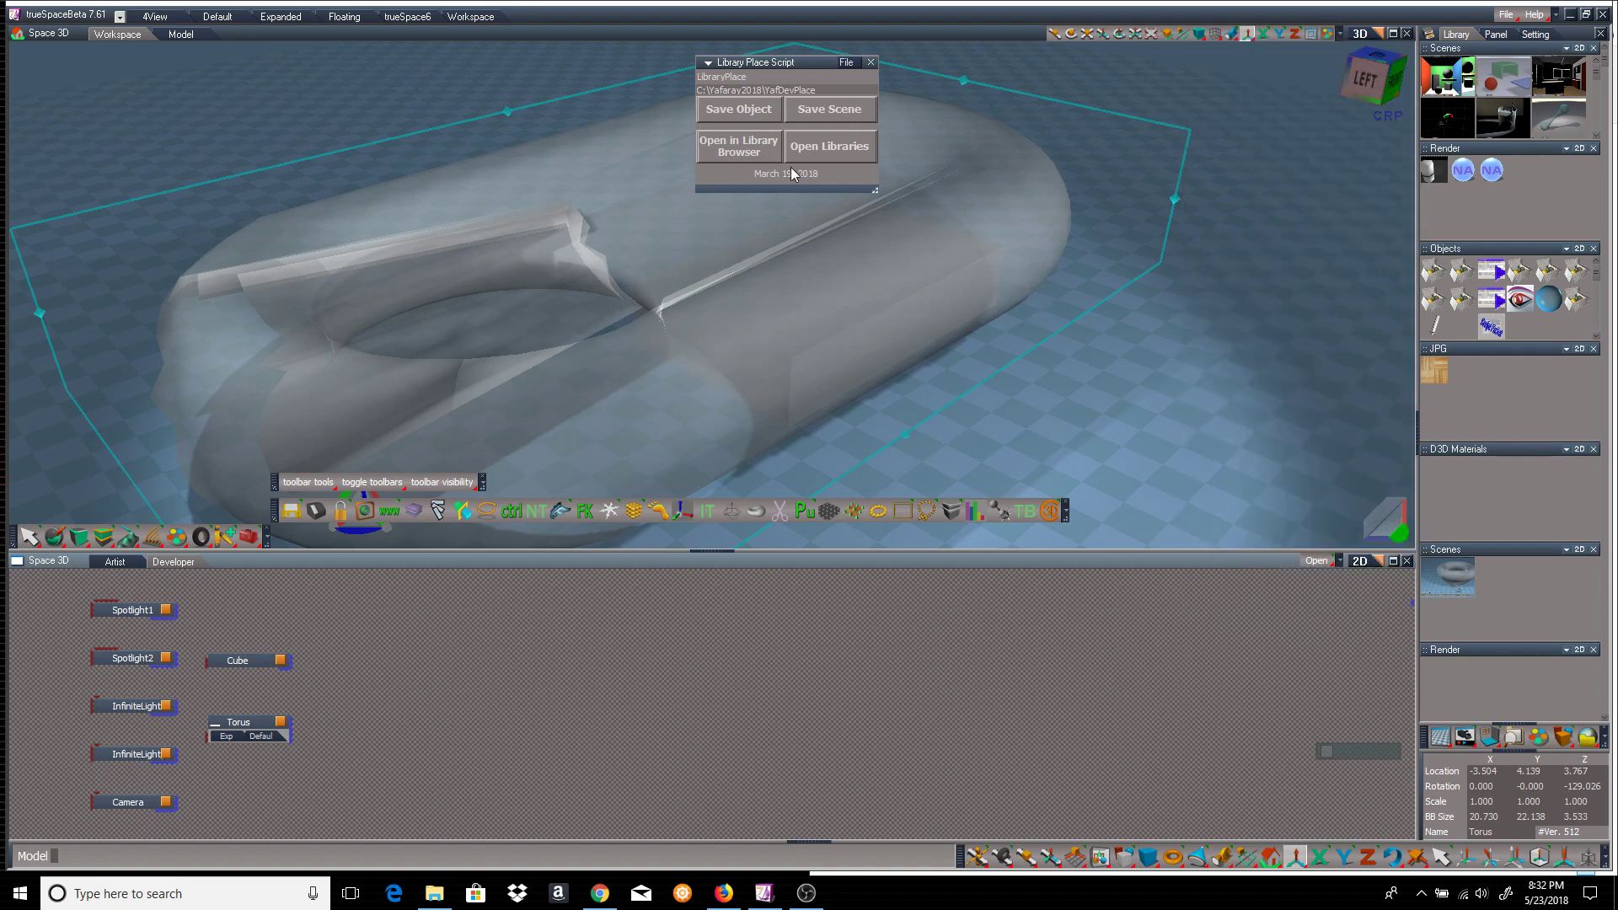
{"action": "left_click", "coordinate": [739, 148]}
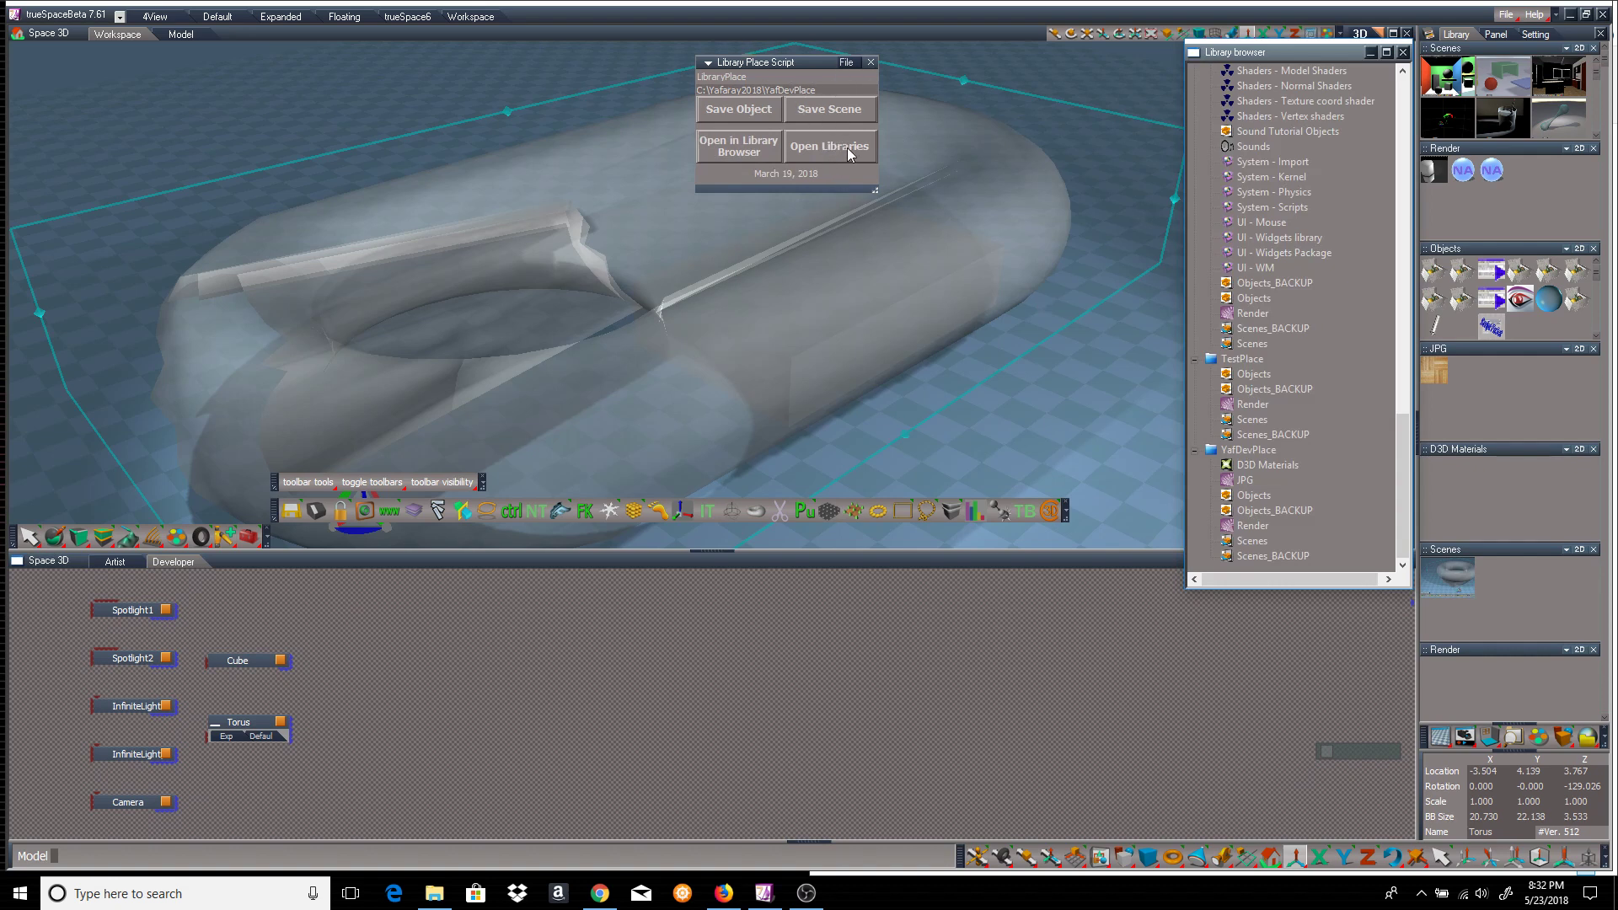
Close the expanded Render, Scenes, D3D Materials, JPG and Objects libraries, and reopen the YafDevPlace libraries with the script.
{"action": "left_click", "coordinate": [1593, 650]}
{"action": "left_click", "coordinate": [1594, 549]}
{"action": "left_click", "coordinate": [1594, 449]}
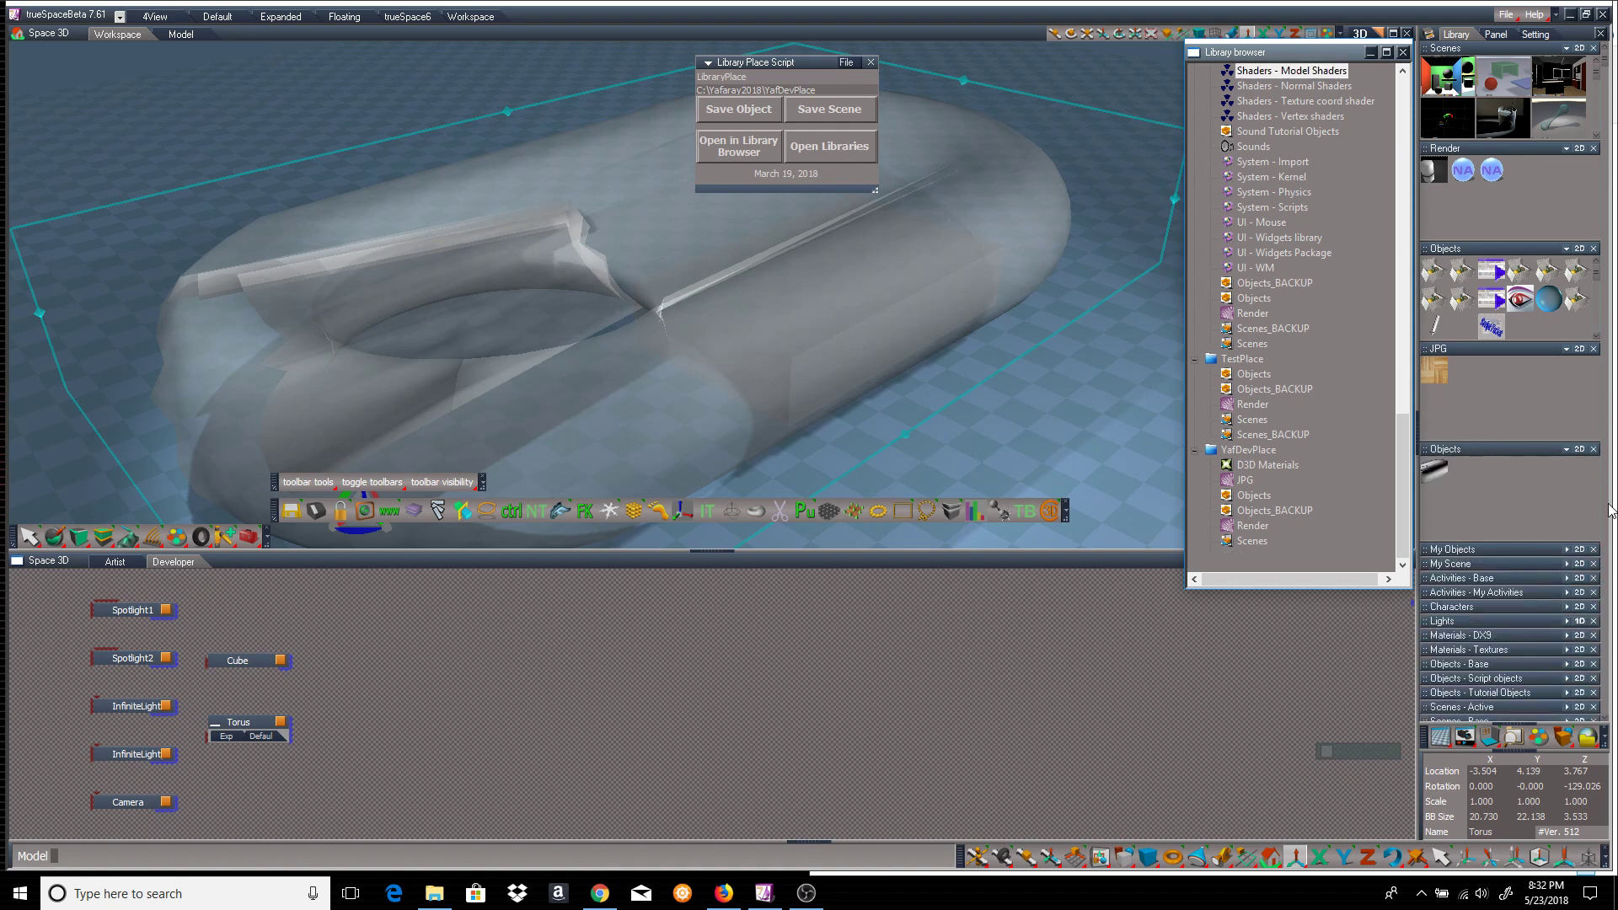
{"action": "left_click", "coordinate": [1594, 449]}
{"action": "left_click", "coordinate": [1602, 349]}
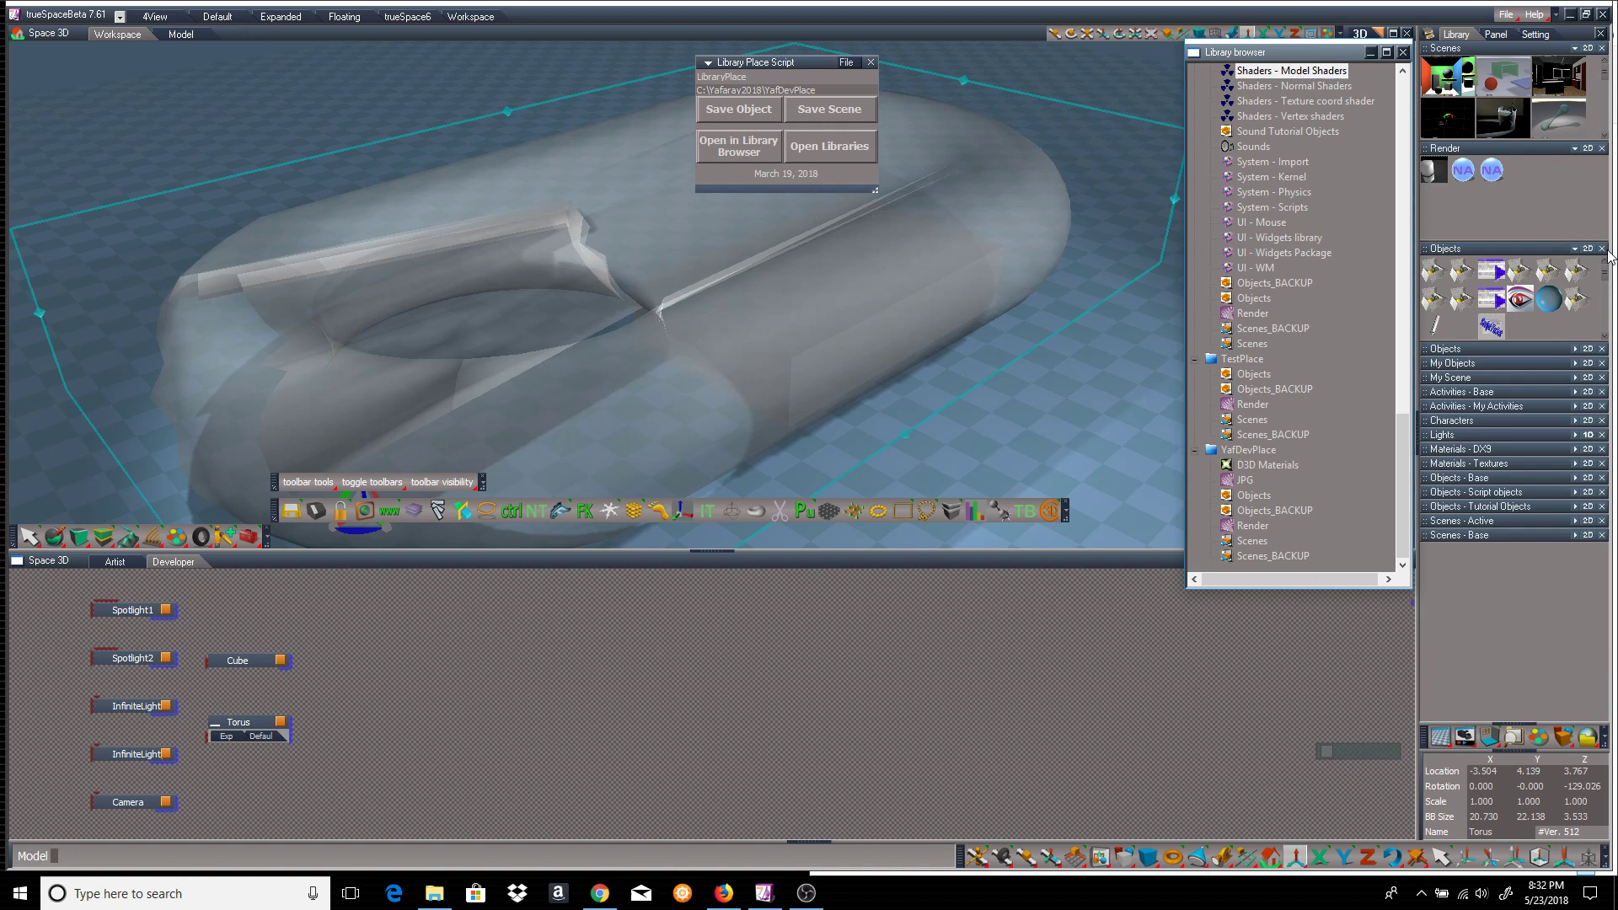
{"action": "left_click", "coordinate": [1602, 249]}
{"action": "left_click", "coordinate": [1601, 148]}
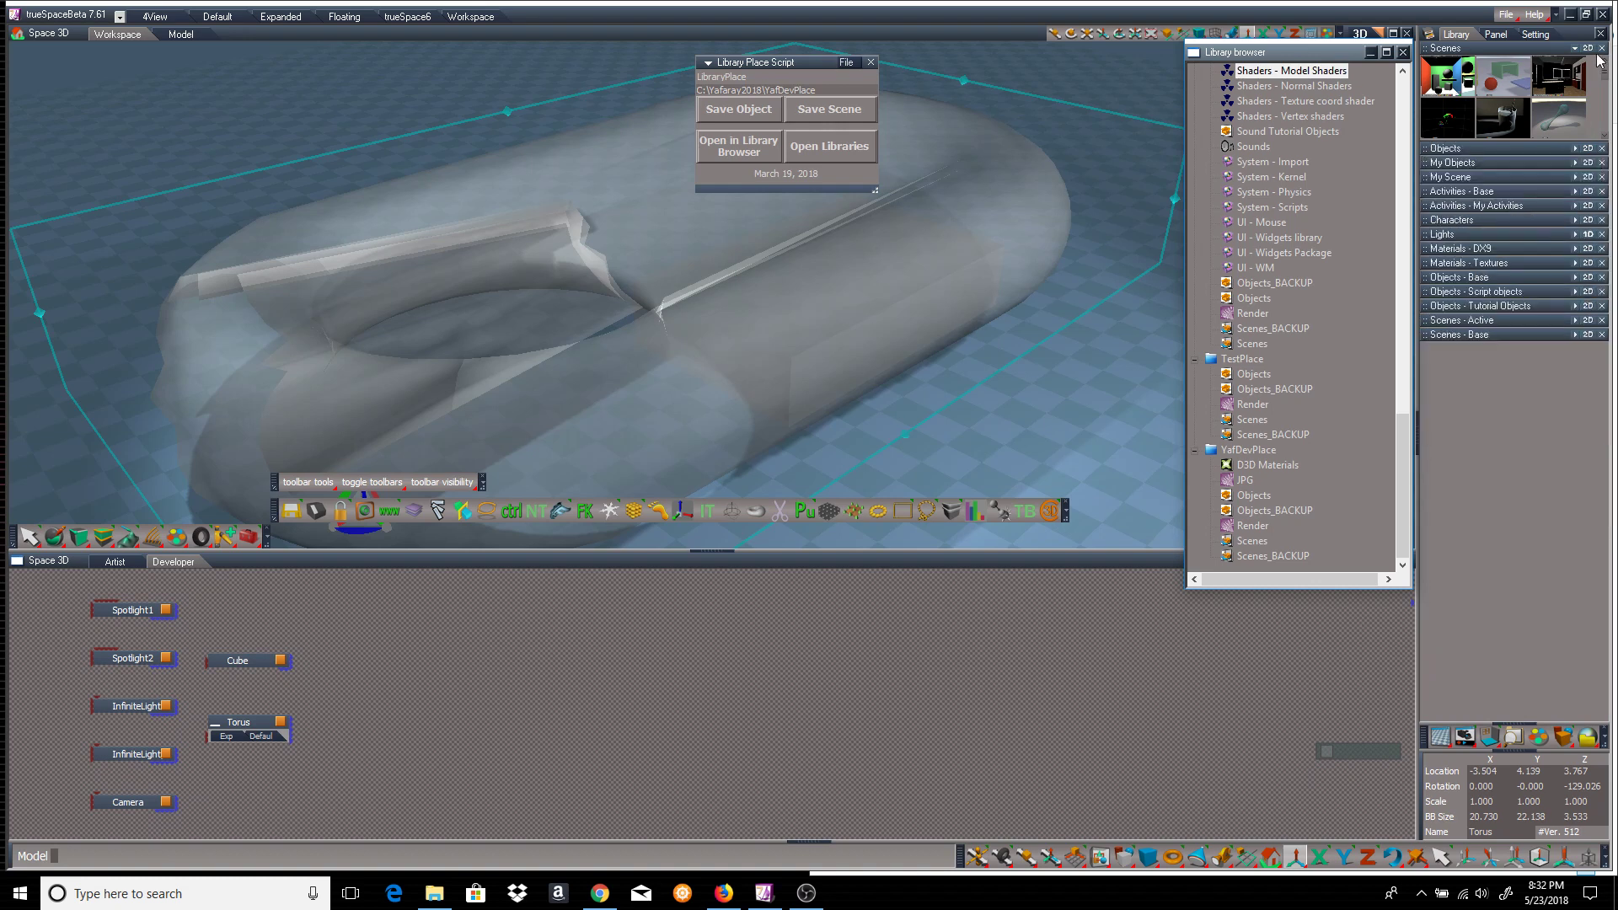
{"action": "left_click", "coordinate": [1602, 48]}
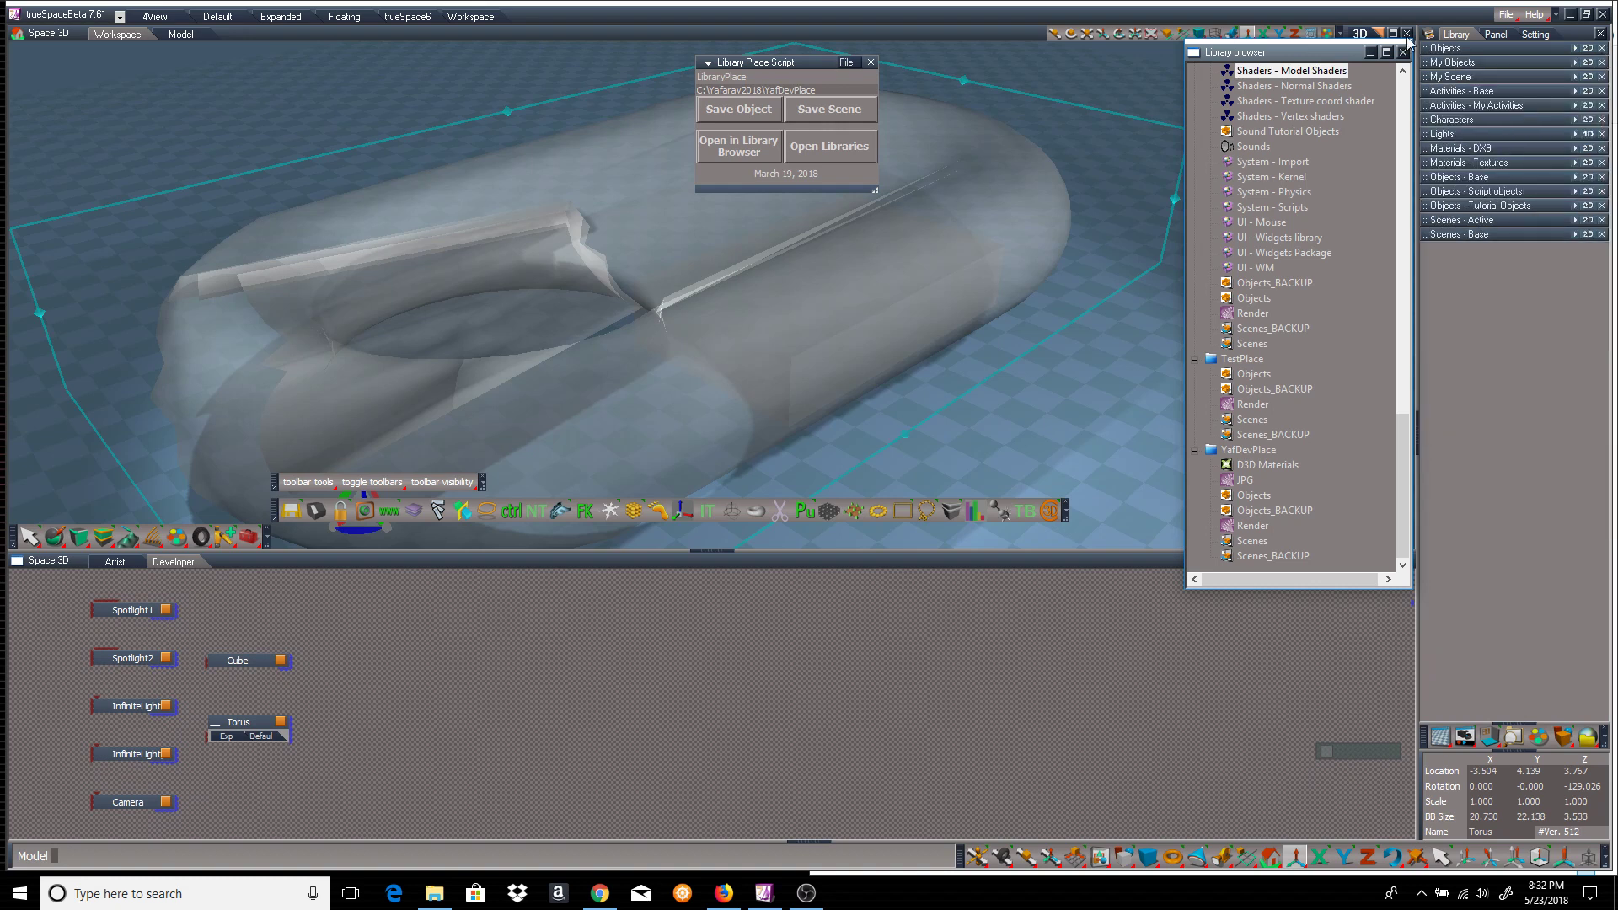
{"action": "left_click", "coordinate": [829, 148]}
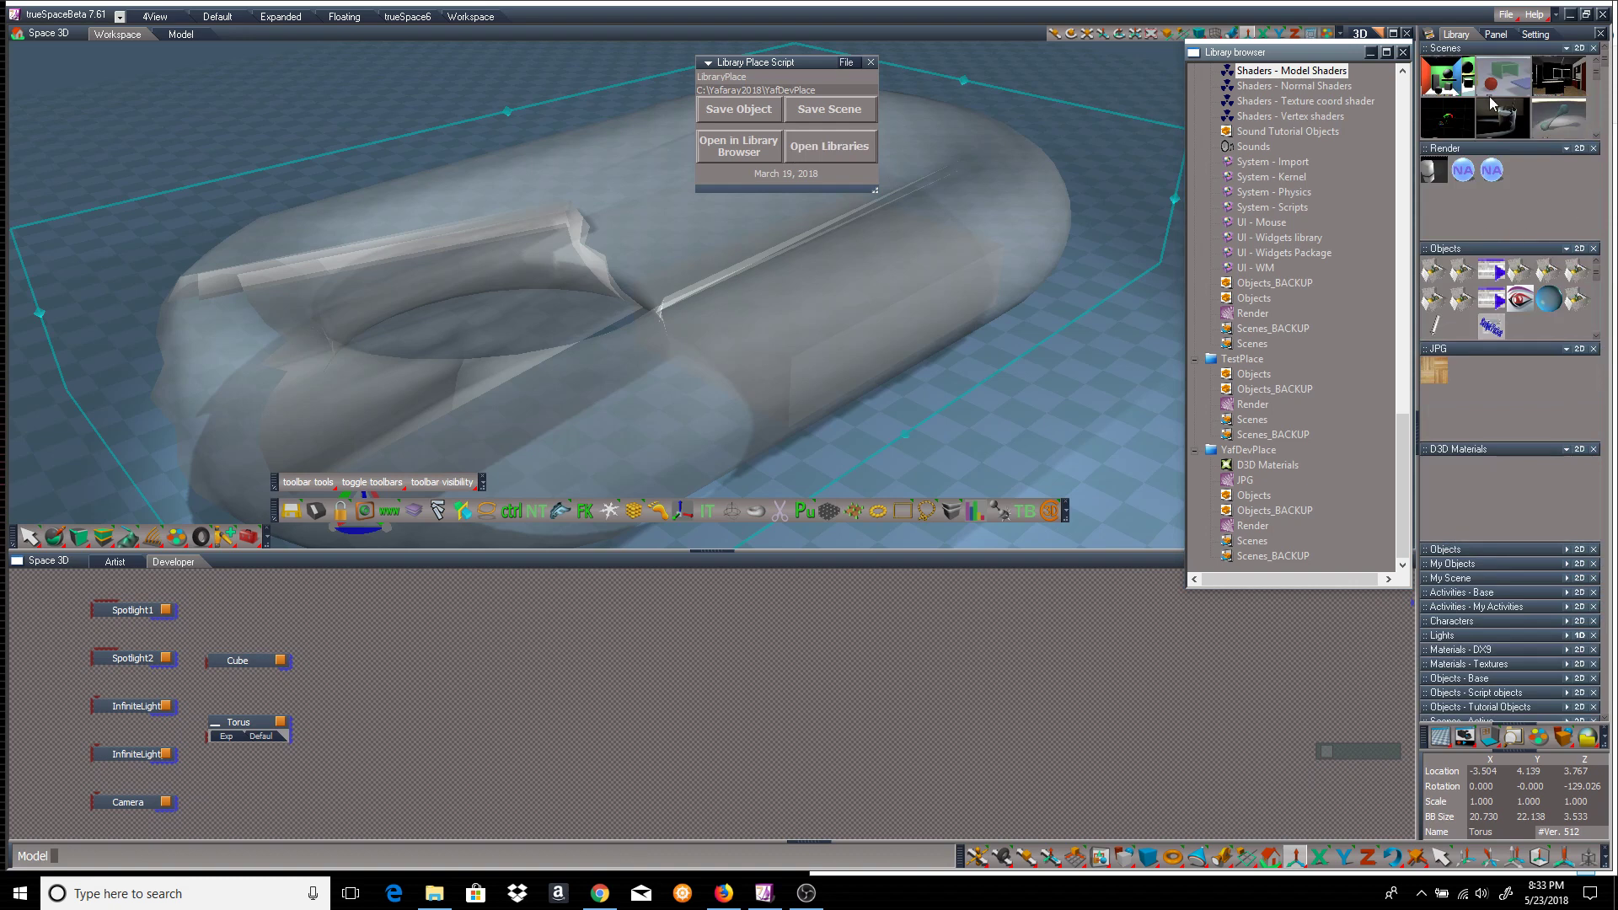